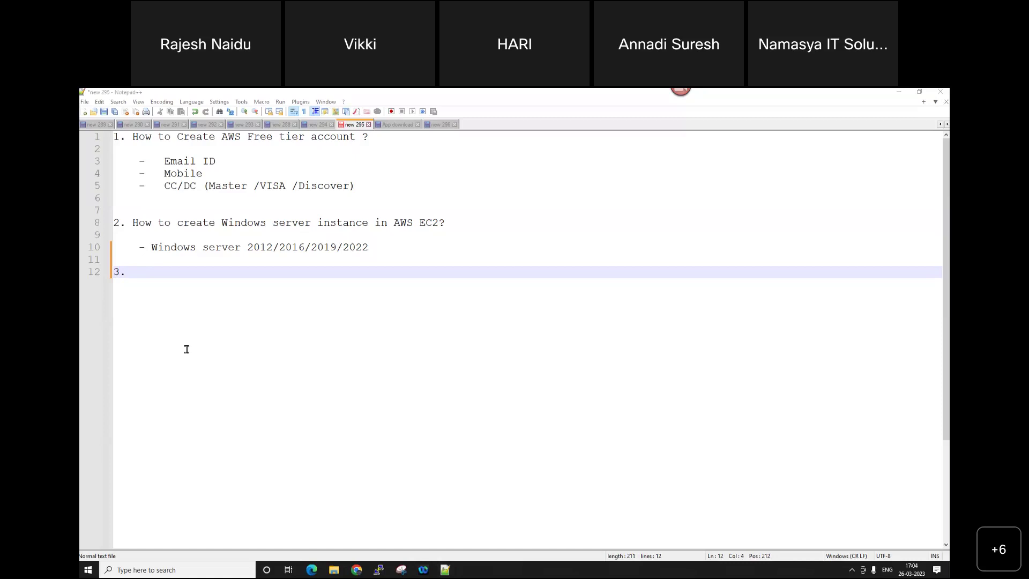
# Copy the question about creating a Windows server instance in AWS EC2 from item 2 into item 3.
pyautogui.click(202, 272)
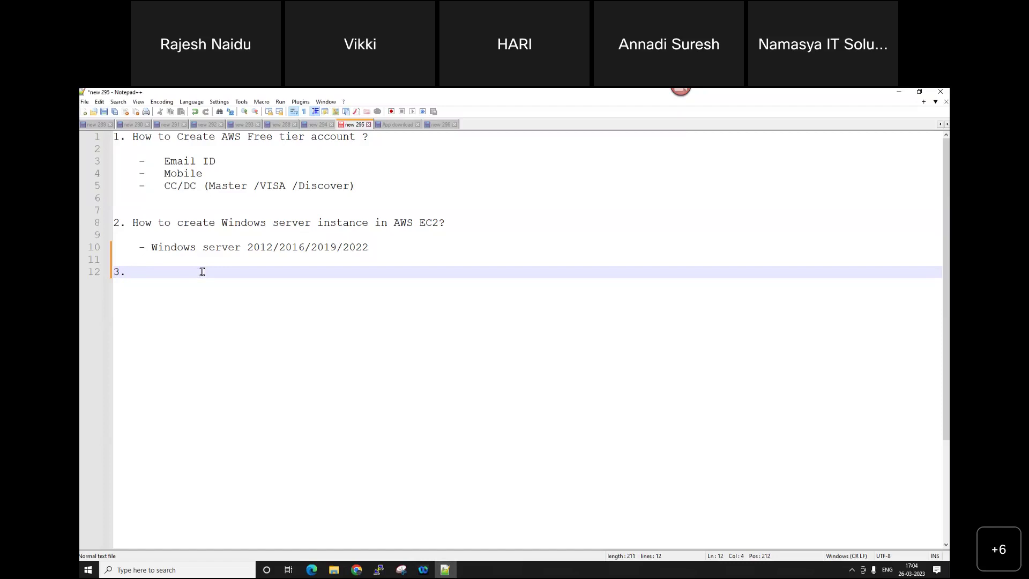
pyautogui.moveTo(132, 222); pyautogui.dragTo(461, 228)
pyautogui.hotkey('ctrl', 'c')
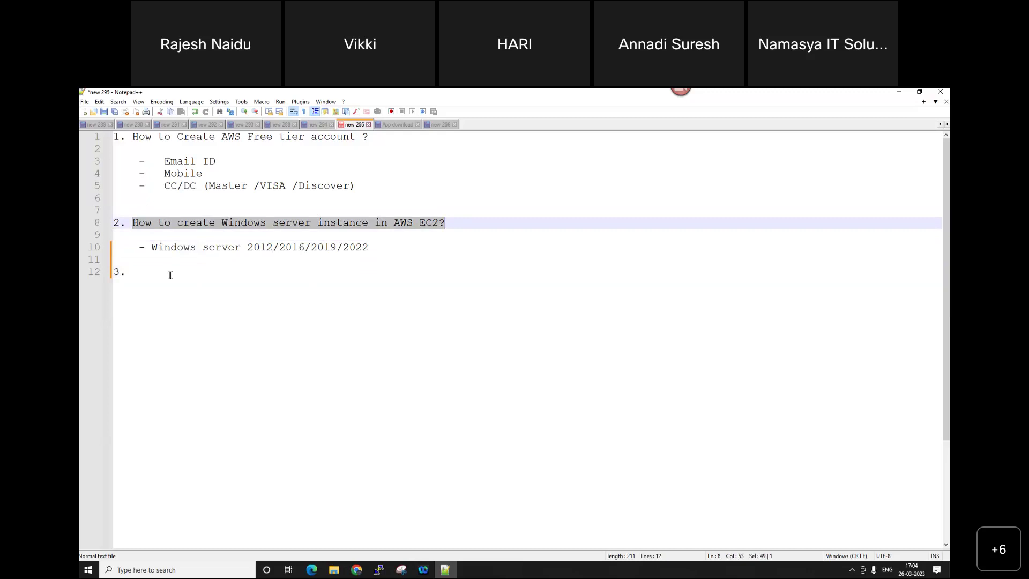
pyautogui.click(252, 273)
pyautogui.hotkey('ctrl', 'v')
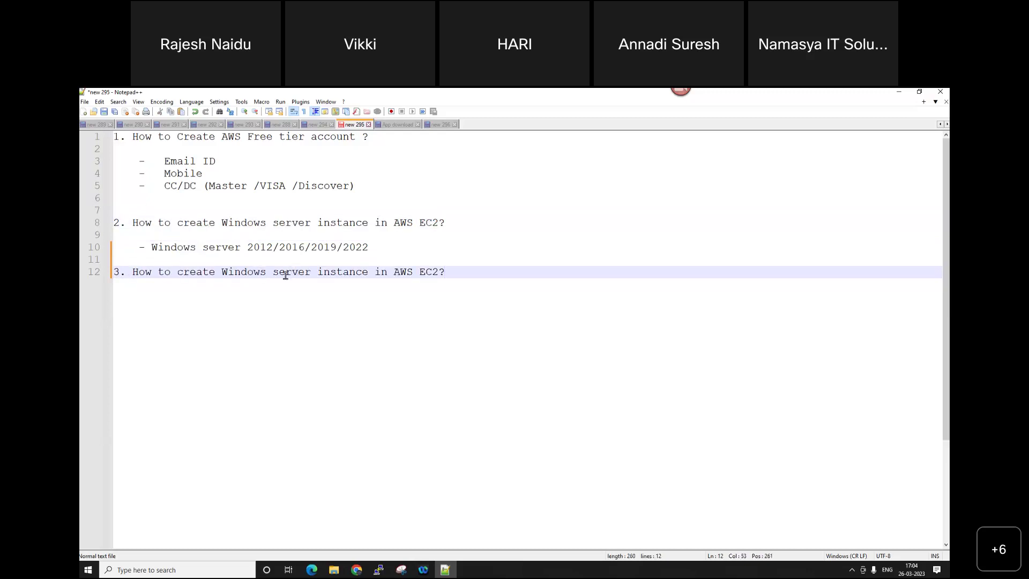
# Replace the word "Windows" with "Linux" in the item 3 question.
pyautogui.click(270, 273)
pyautogui.press('BackSpace')
pyautogui.press('BackSpace')
pyautogui.press('BackSpace')
pyautogui.press('BackSpace')
pyautogui.press('BackSpace')
pyautogui.press('BackSpace')
pyautogui.press('BackSpace')
pyautogui.write('Linux')
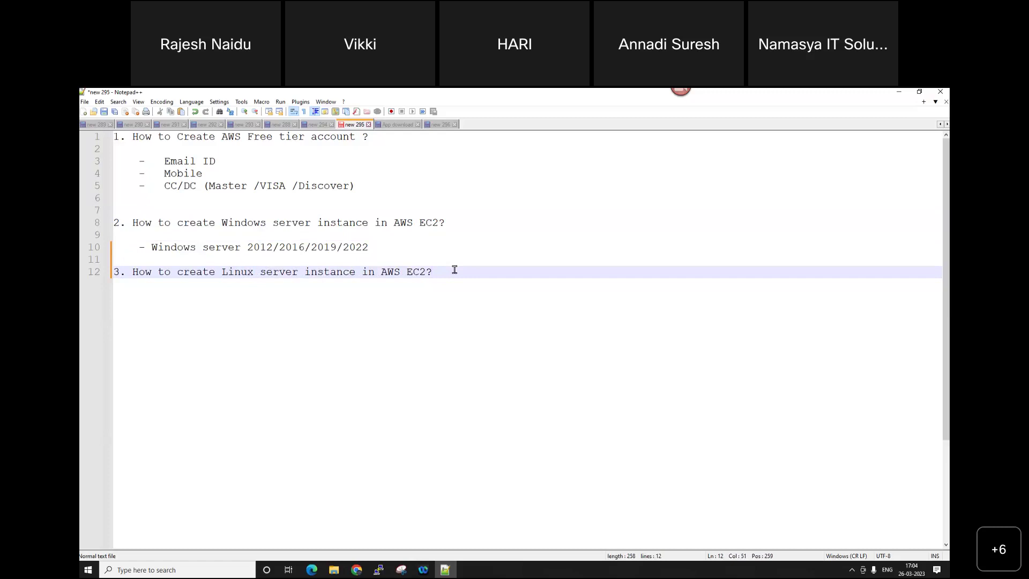
# Switch to Microsoft Edge, maximize its window and go to aws.amazon.com.
pyautogui.click(312, 570)
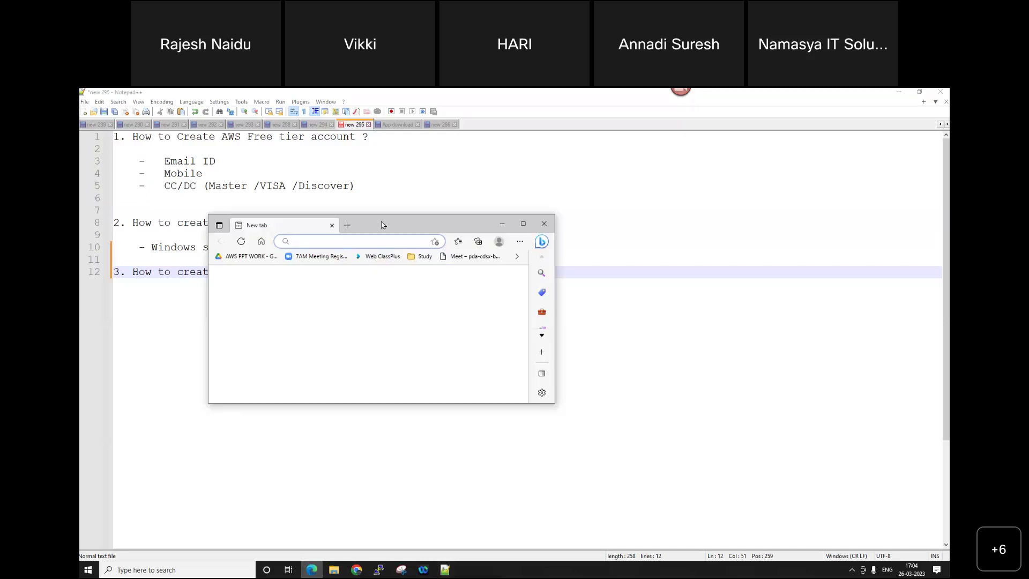
pyautogui.doubleClick(382, 224)
pyautogui.write('aws')
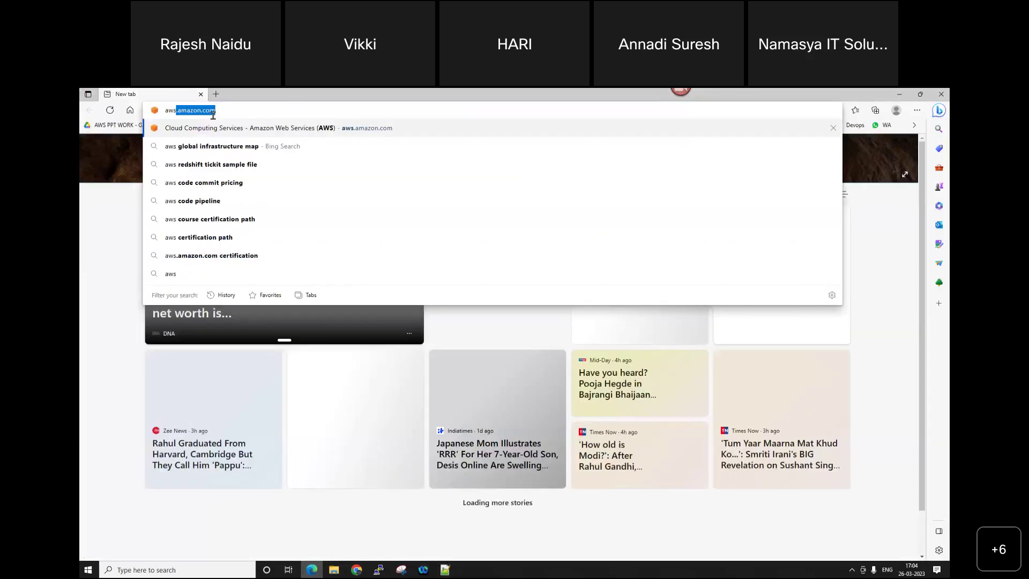
pyautogui.write('.amazon.com')
pyautogui.press('Return')
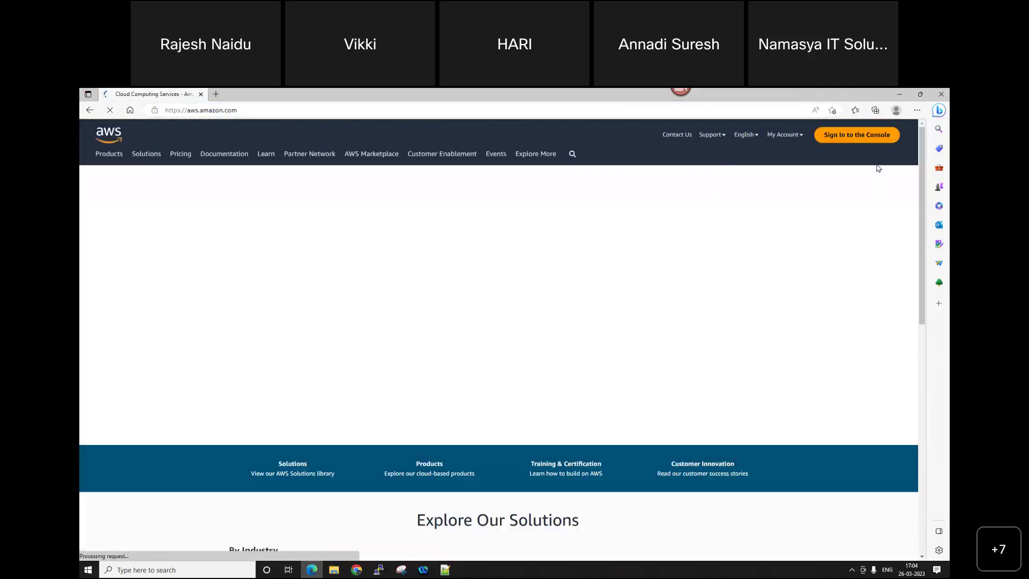
# Sign in to the AWS console as root user with the prefilled account e-mail and its saved password.
pyautogui.click(831, 134)
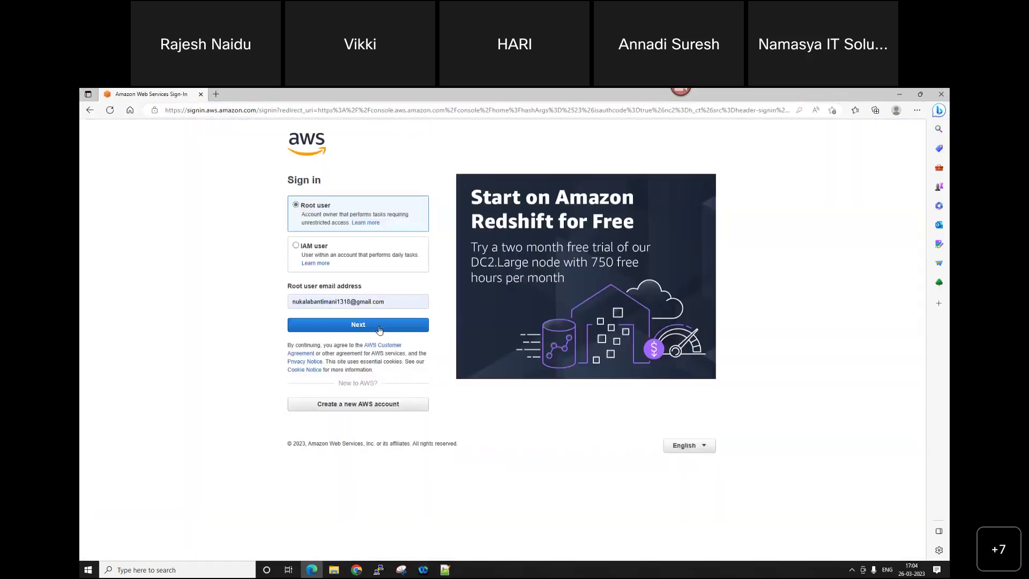
pyautogui.click(379, 329)
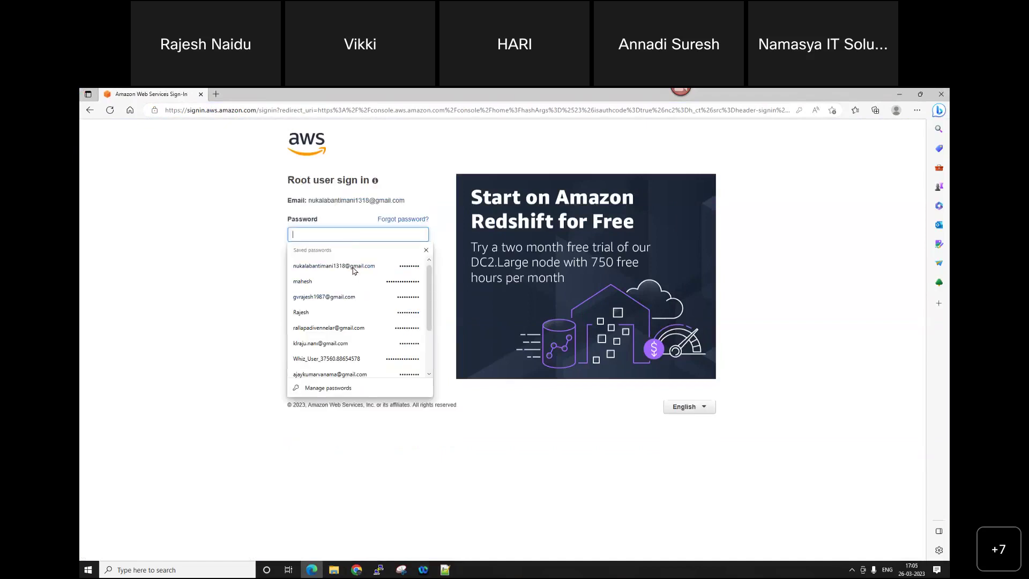
pyautogui.click(353, 267)
pyautogui.click(420, 259)
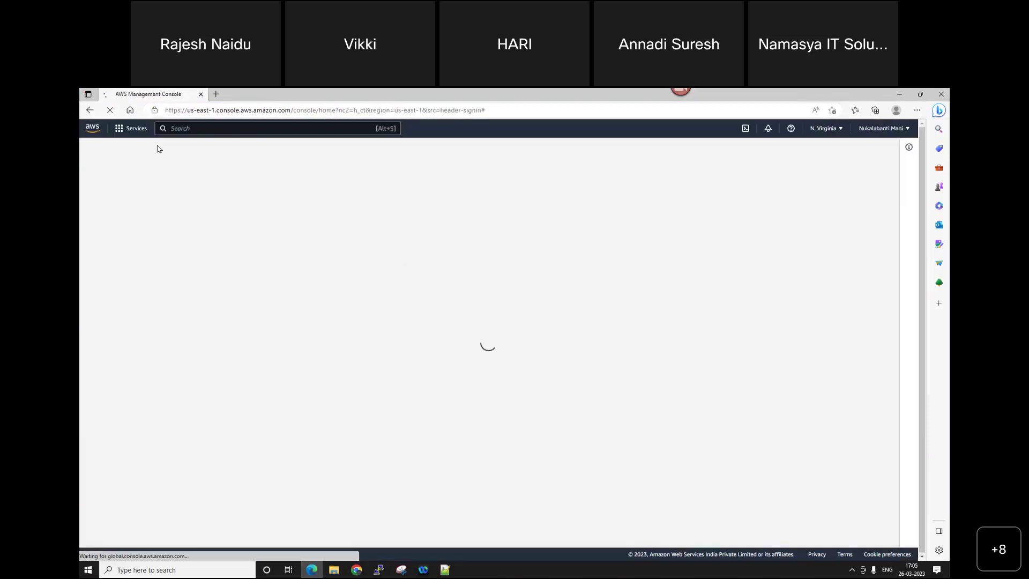
# Open the EC2 service from the Compute category of AWS services.
pyautogui.click(129, 129)
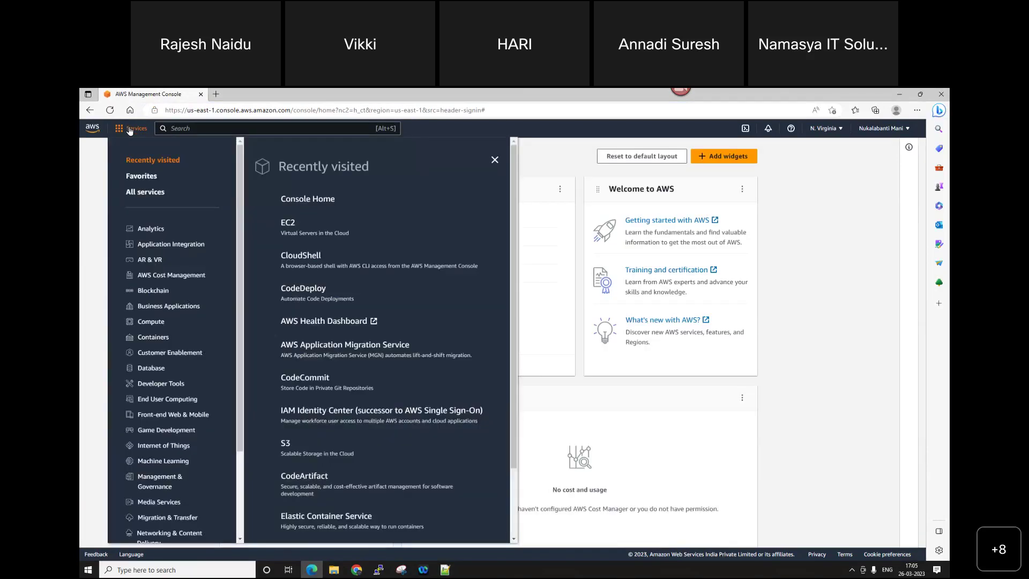
pyautogui.click(161, 329)
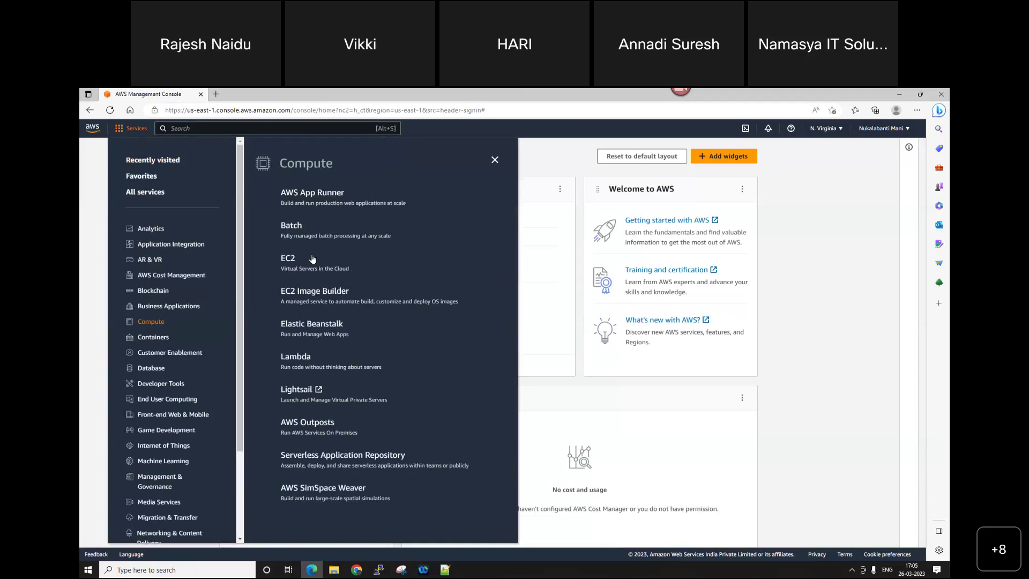
pyautogui.click(287, 259)
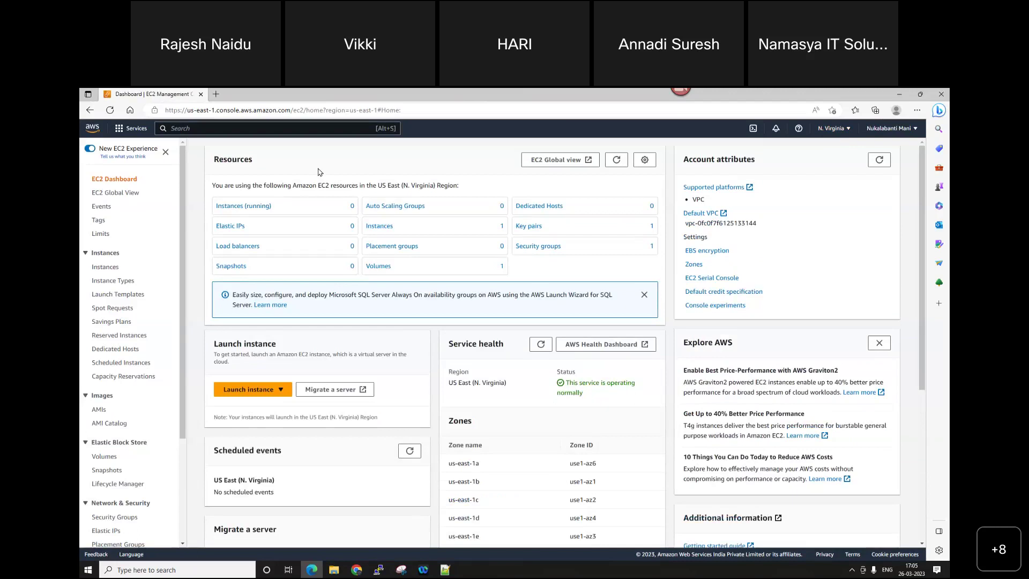
# Start launching a new instance from the EC2 instances list and name it NV-AL-WEB01.
pyautogui.click(106, 267)
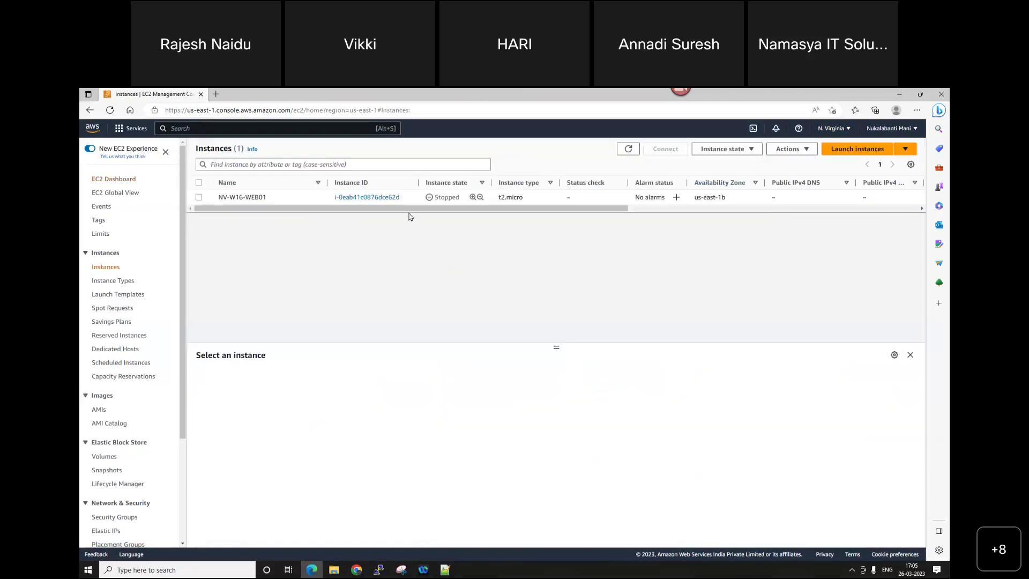
pyautogui.click(852, 150)
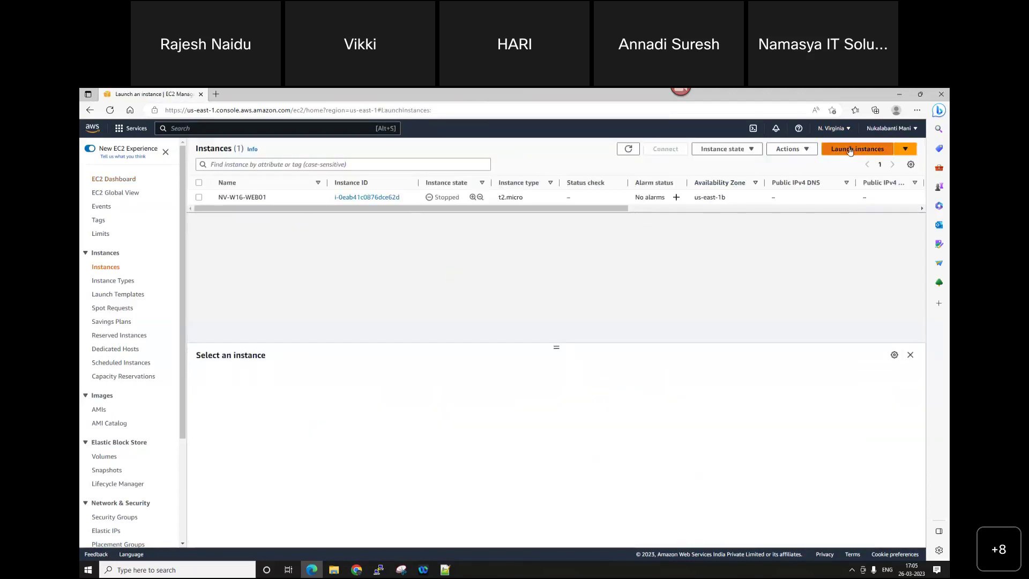
pyautogui.click(247, 282)
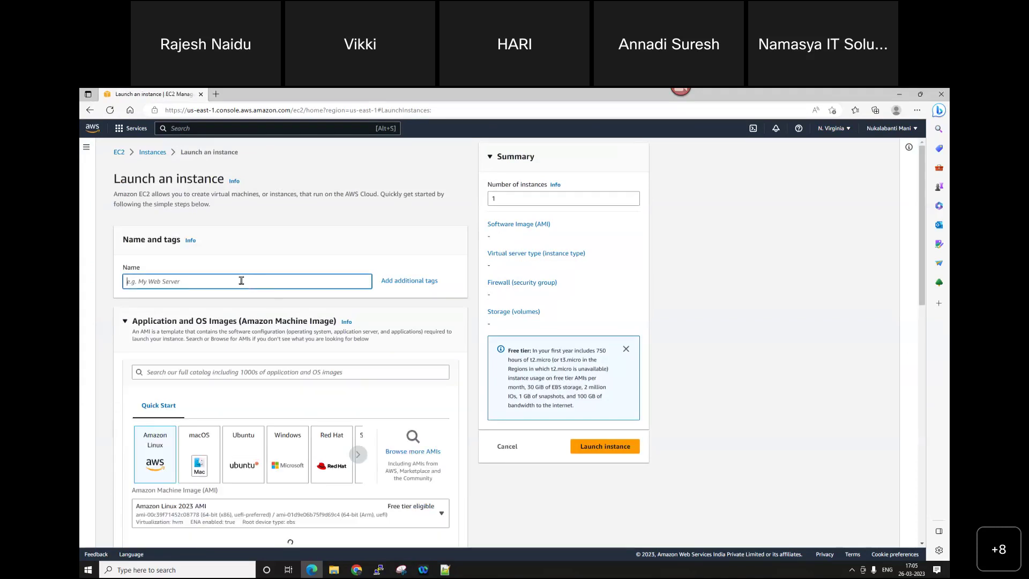
pyautogui.write('NV')
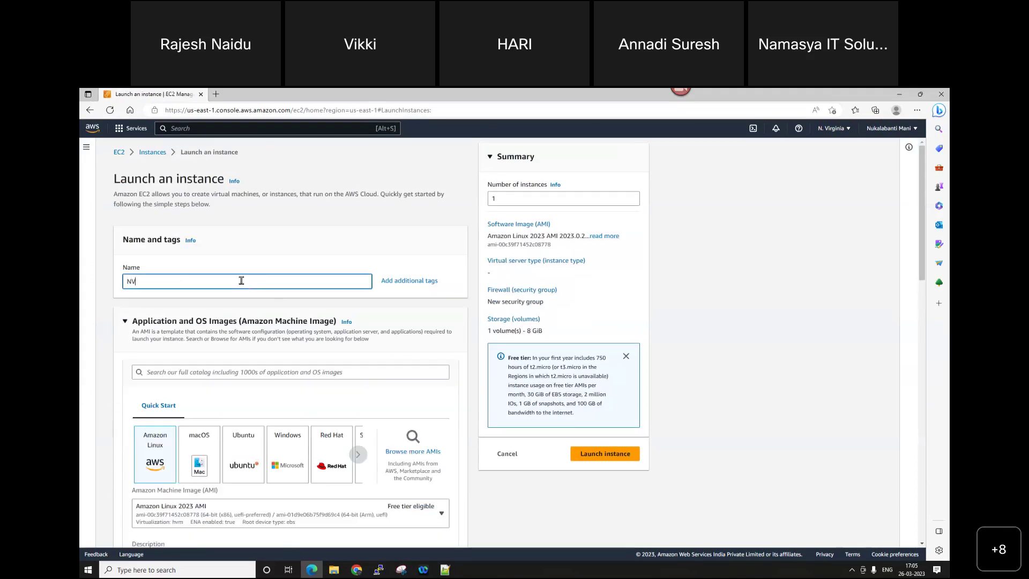
pyautogui.write('-AL-WEB01')
# Choose Amazon Linux as the instance's operating system, keeping the Amazon Linux 2023 AMI, and view the other quick start images.
pyautogui.scroll(-1, 173, 350)
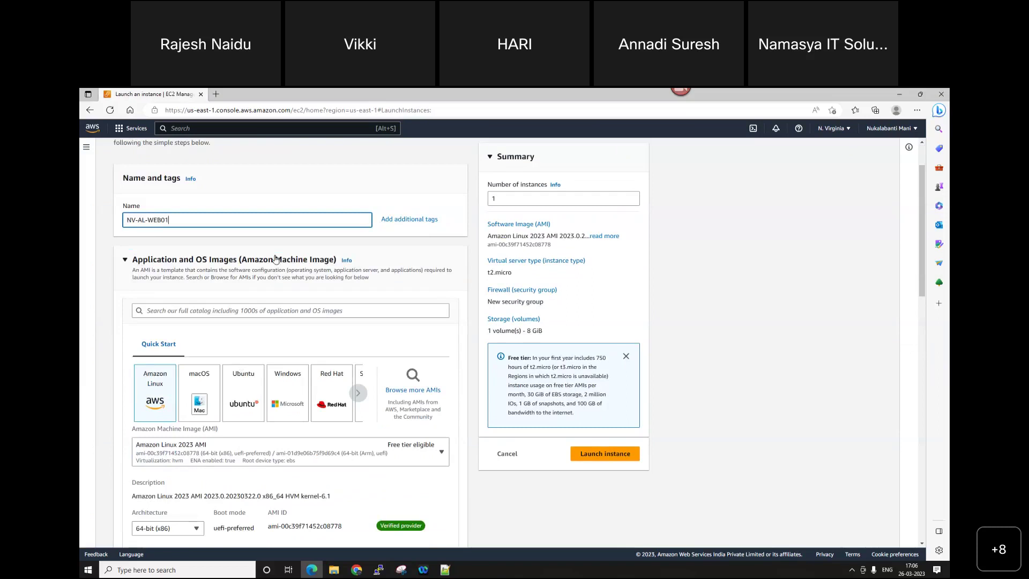
pyautogui.click(153, 391)
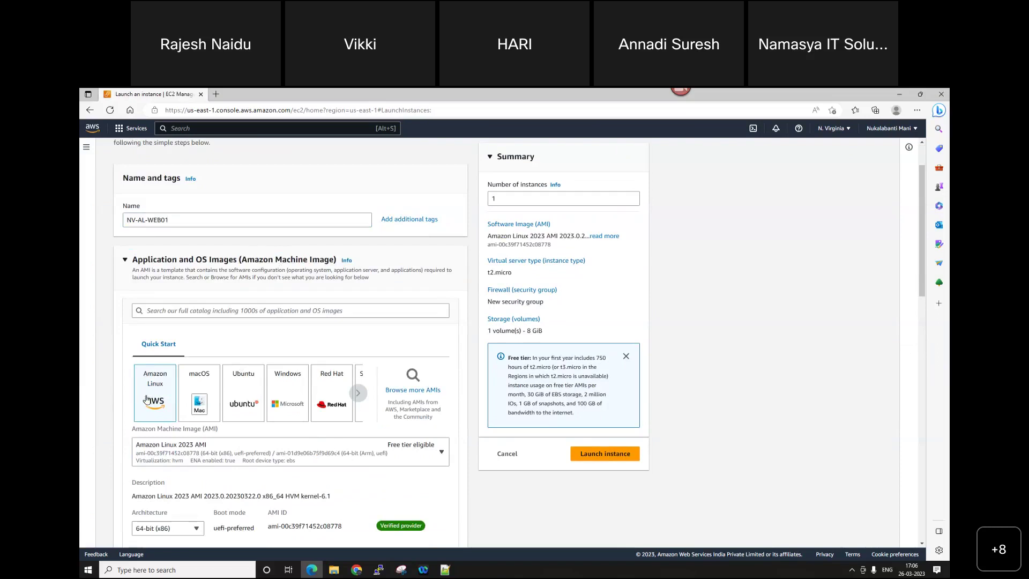
pyautogui.click(361, 392)
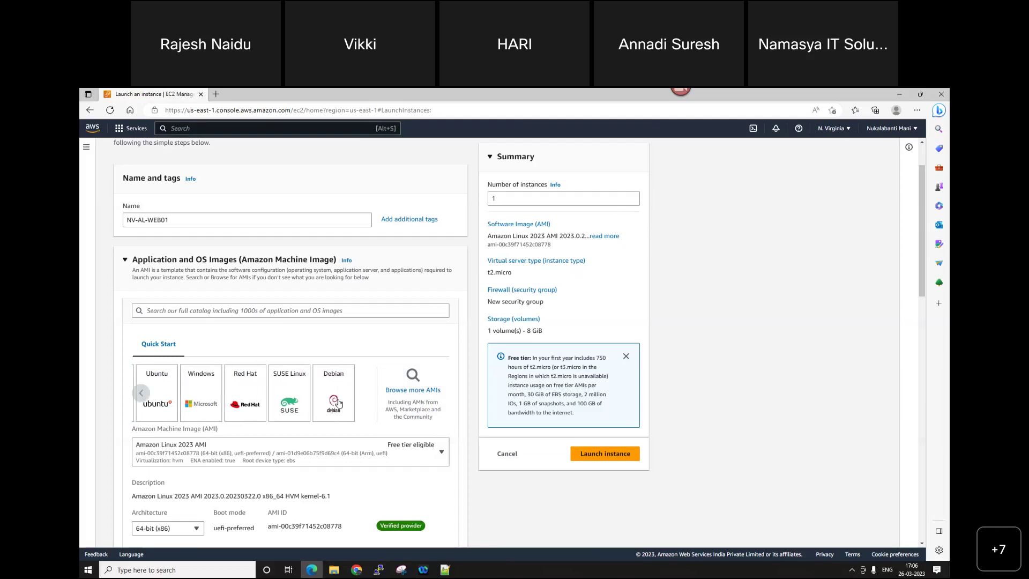
pyautogui.click(144, 393)
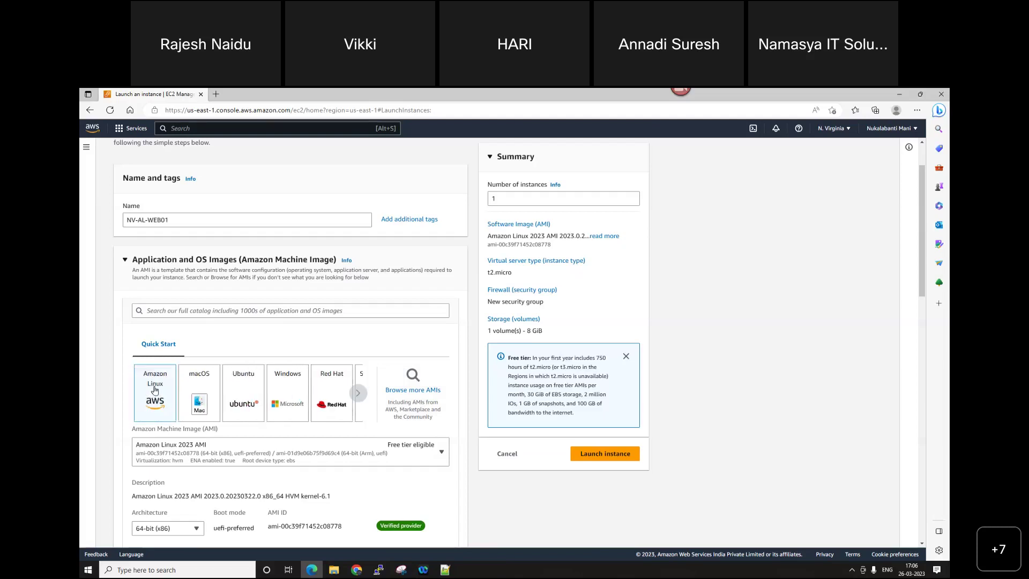
pyautogui.scroll(-4, 271, 427)
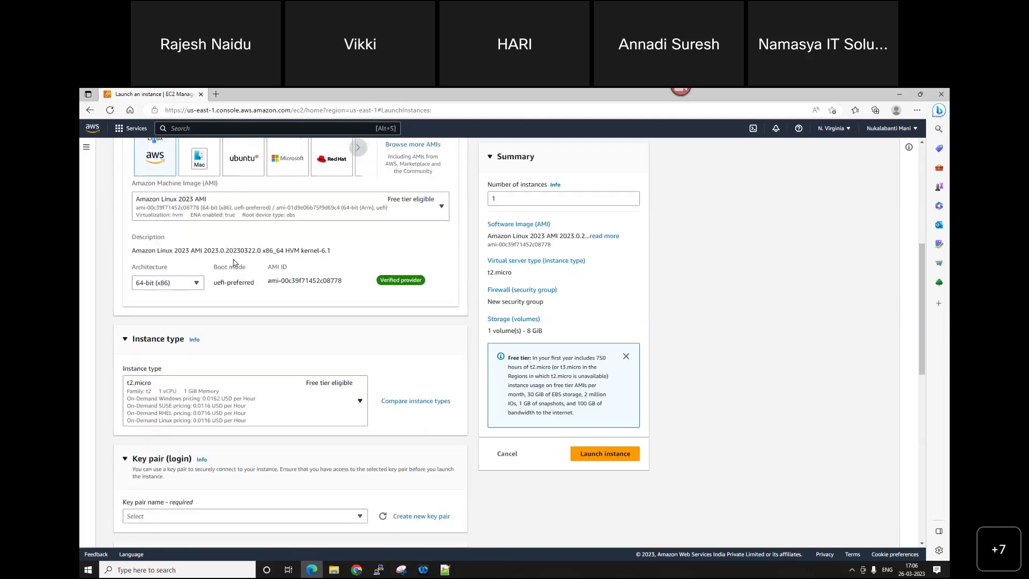
pyautogui.scroll(1, 109, 265)
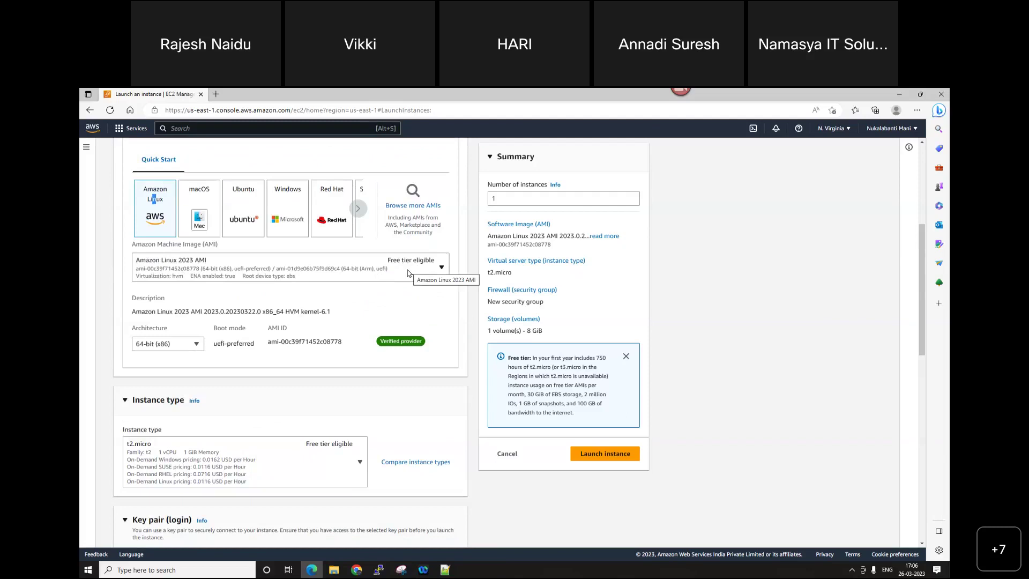
# Check the existing key pairs for the instance, then begin a new key pair named NV_AL_Keypair.
pyautogui.scroll(-3, 418, 315)
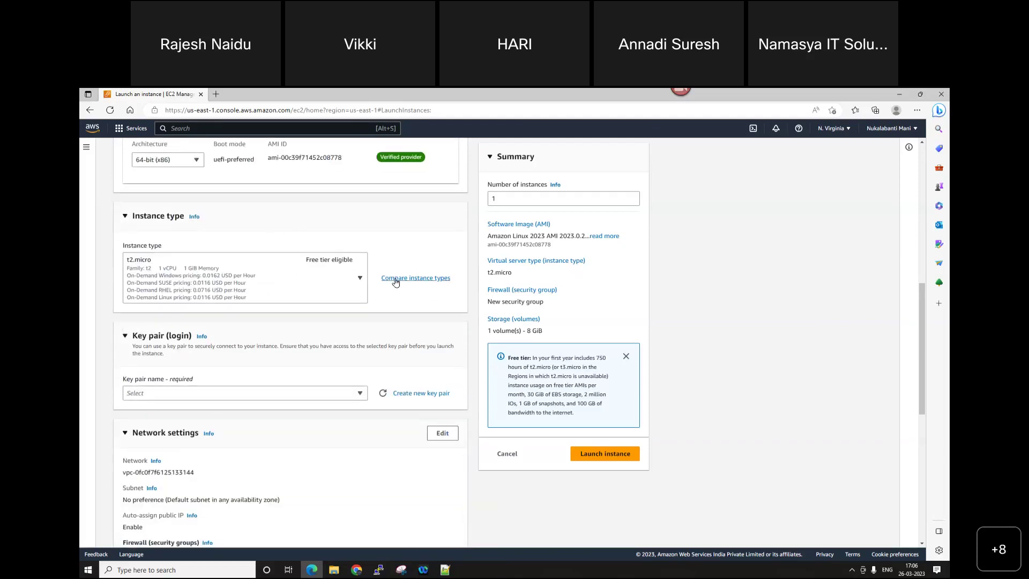
pyautogui.scroll(-1, 396, 282)
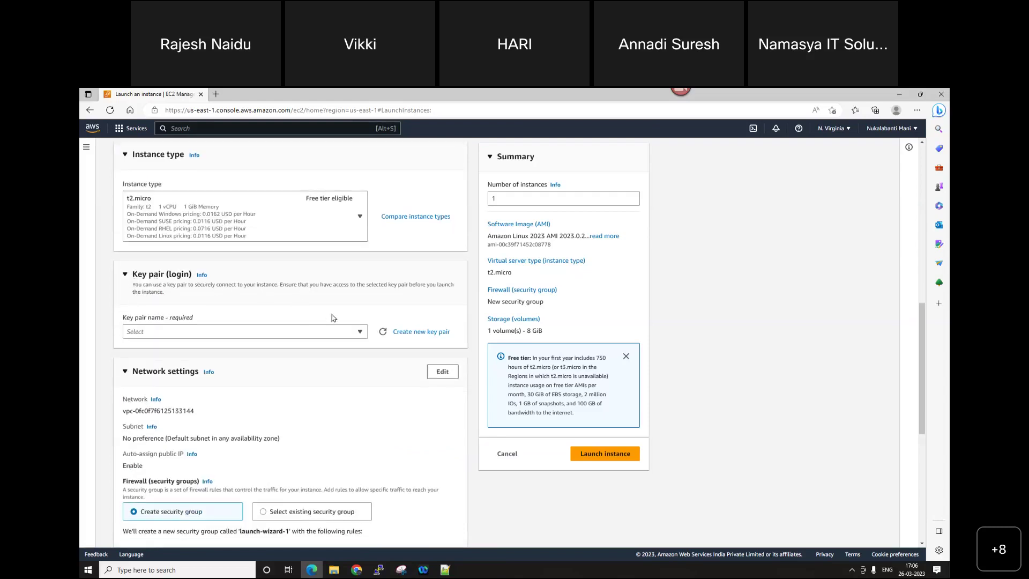
pyautogui.click(361, 333)
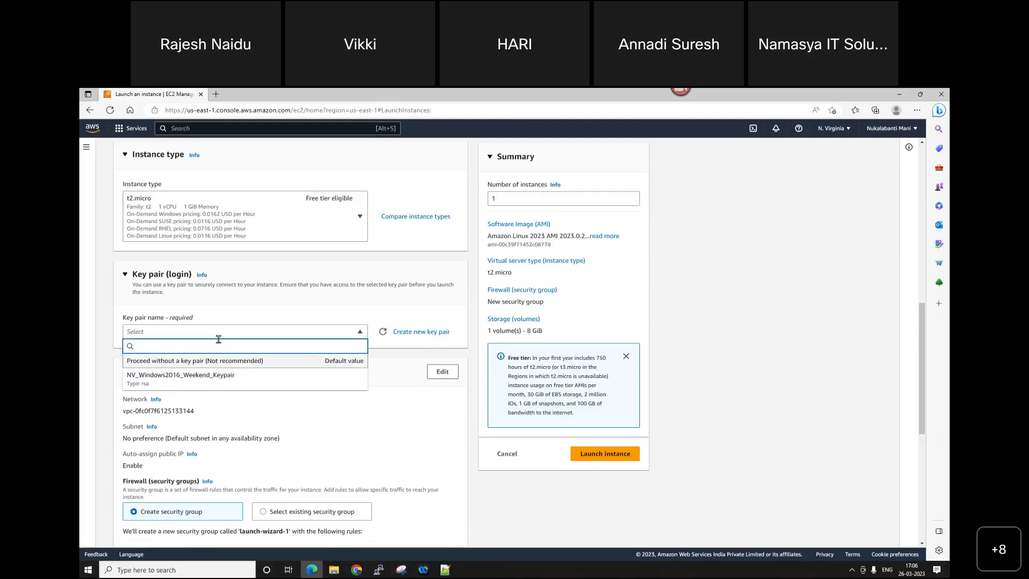
pyautogui.click(423, 332)
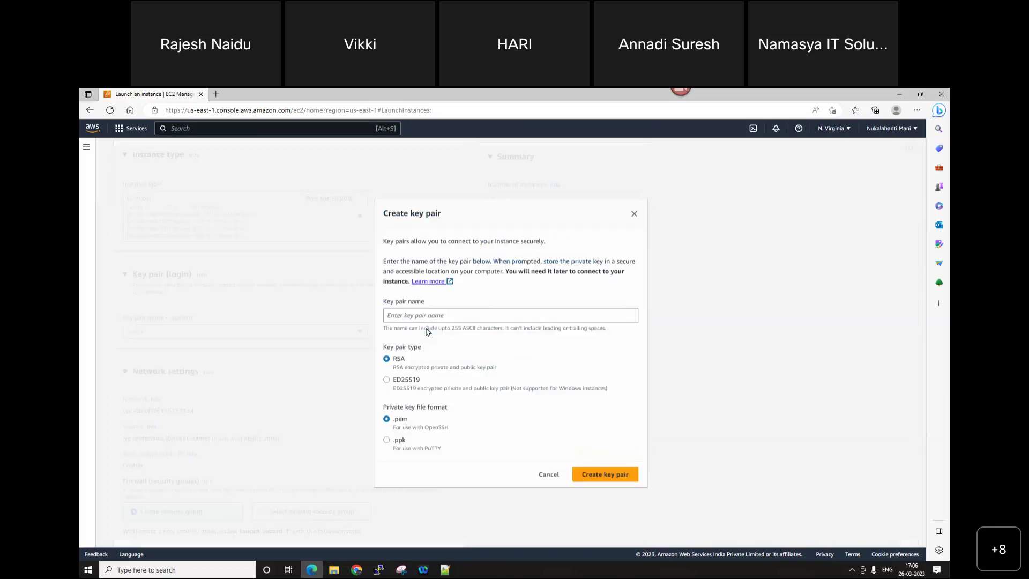
pyautogui.click(435, 317)
pyautogui.write('N')
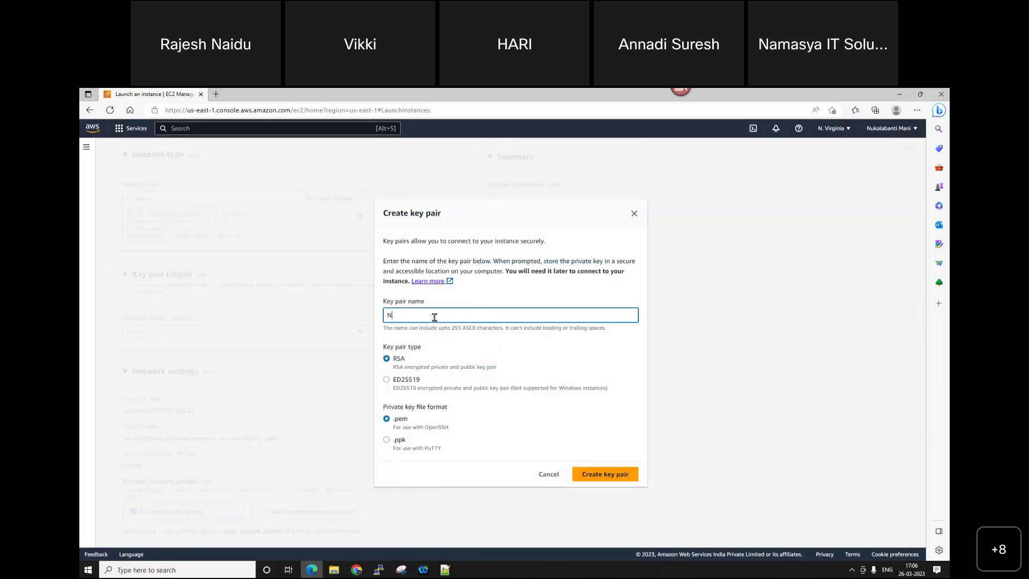
pyautogui.write('CV_AL_Keypair')
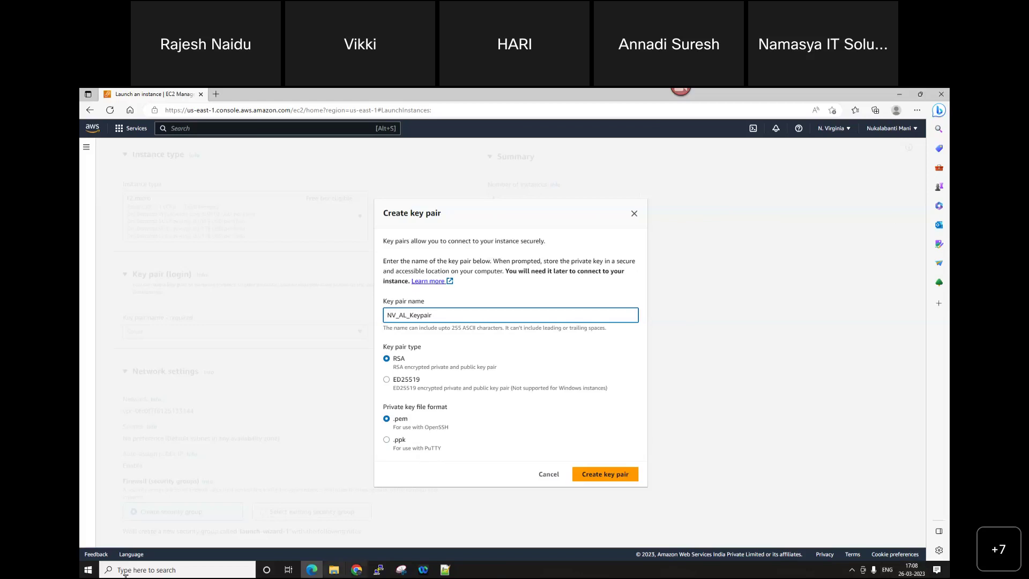
pyautogui.click(88, 570)
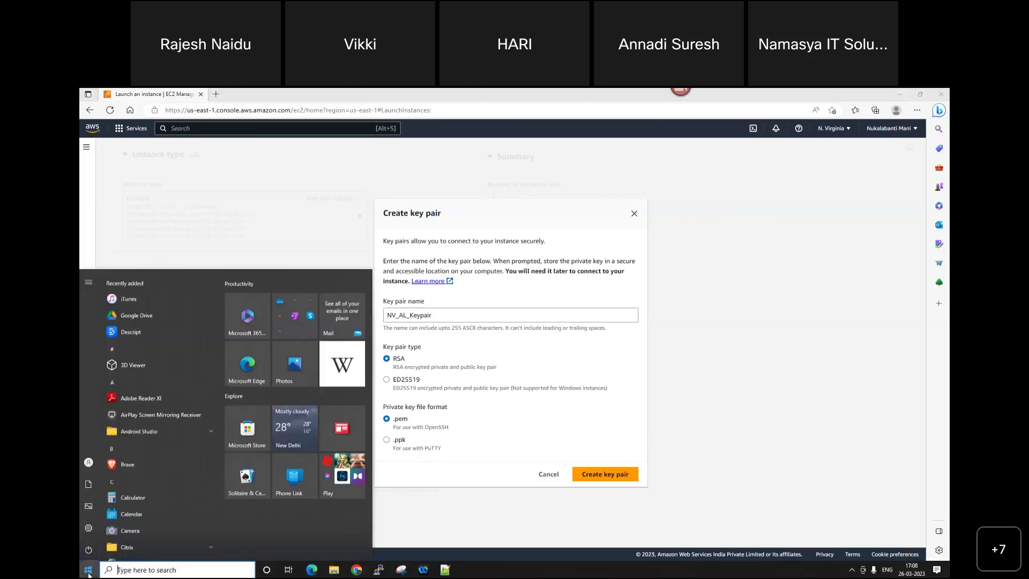
pyautogui.click(519, 446)
pyautogui.click(387, 441)
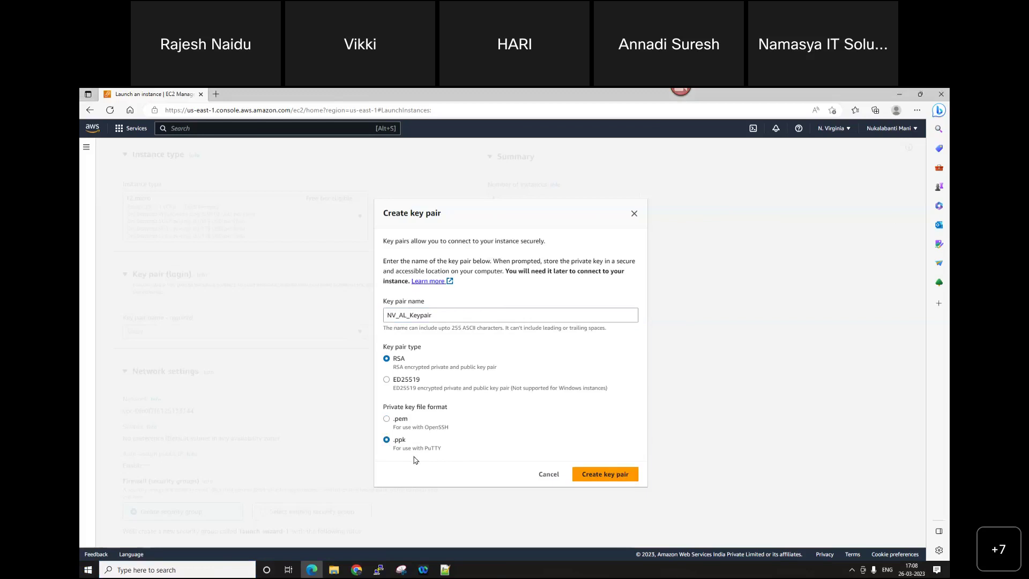
pyautogui.click(386, 419)
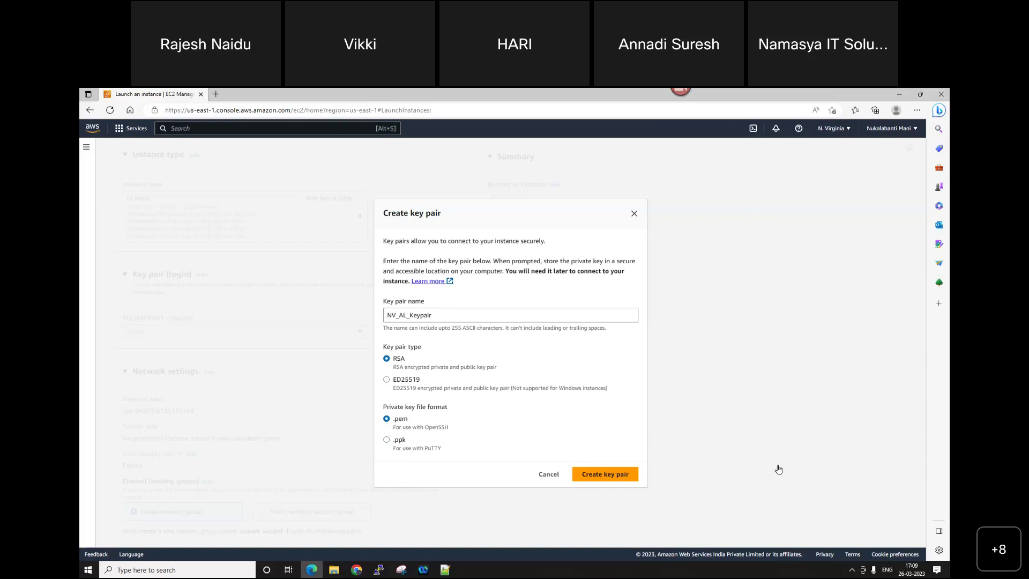
pyautogui.click(386, 440)
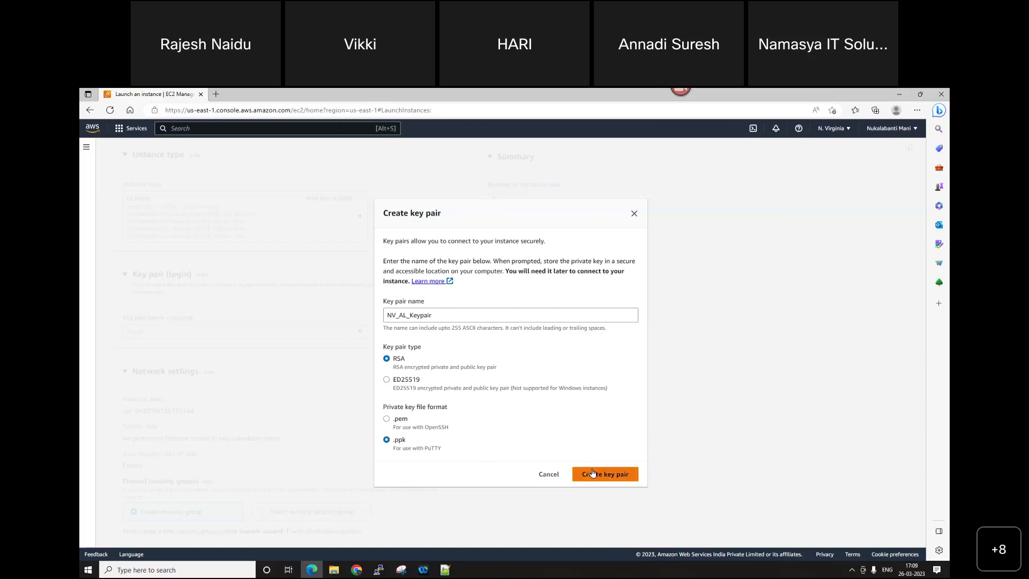
# Set the private key file format to .pem and create the key pair.
pyautogui.click(387, 419)
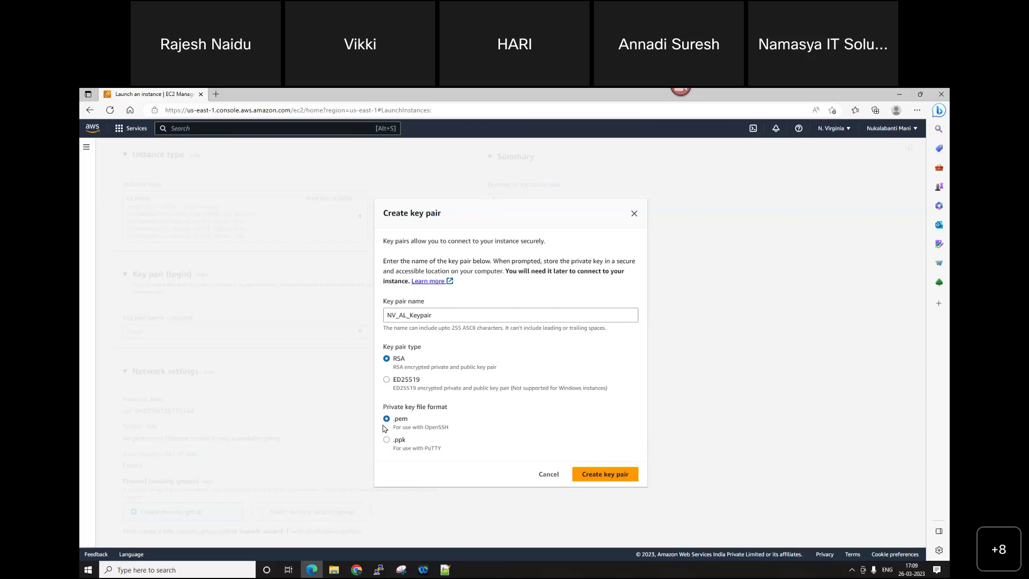
pyautogui.click(606, 475)
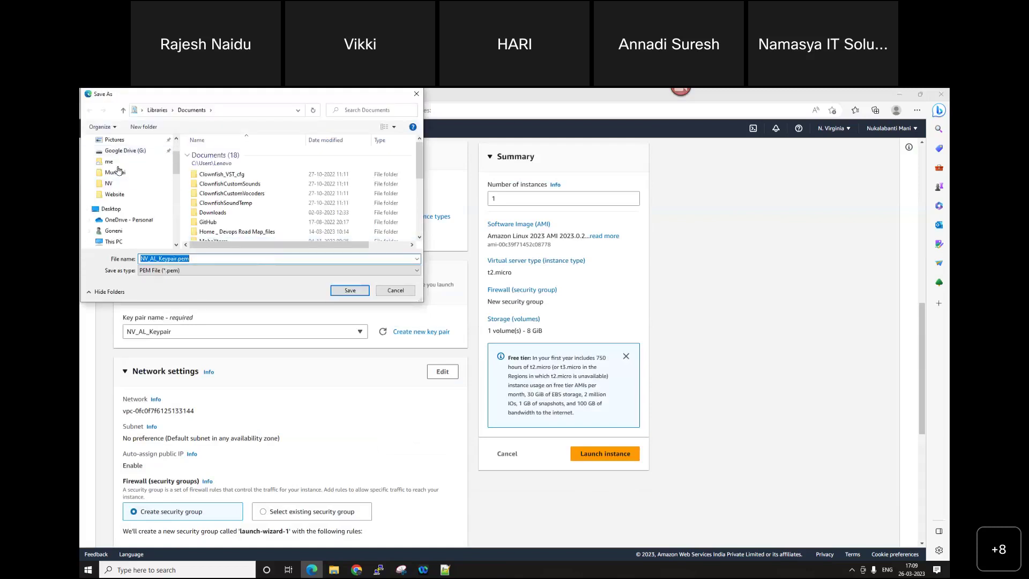
# Save the private key file as NV_AL_Keypair.pem in the Desktop\Keypairs\NV folder.
pyautogui.scroll(2, 119, 170)
pyautogui.click(116, 155)
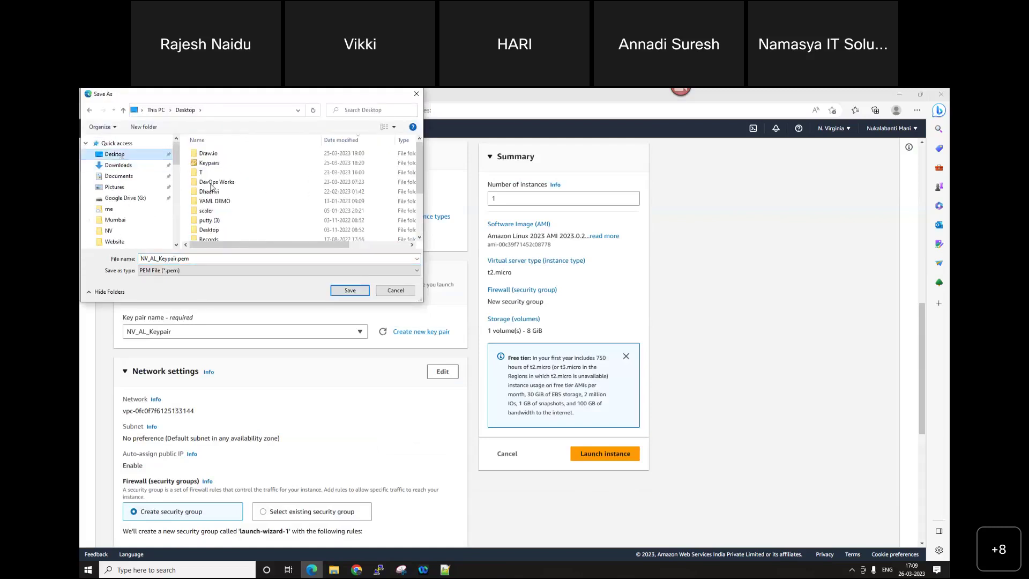
pyautogui.doubleClick(217, 163)
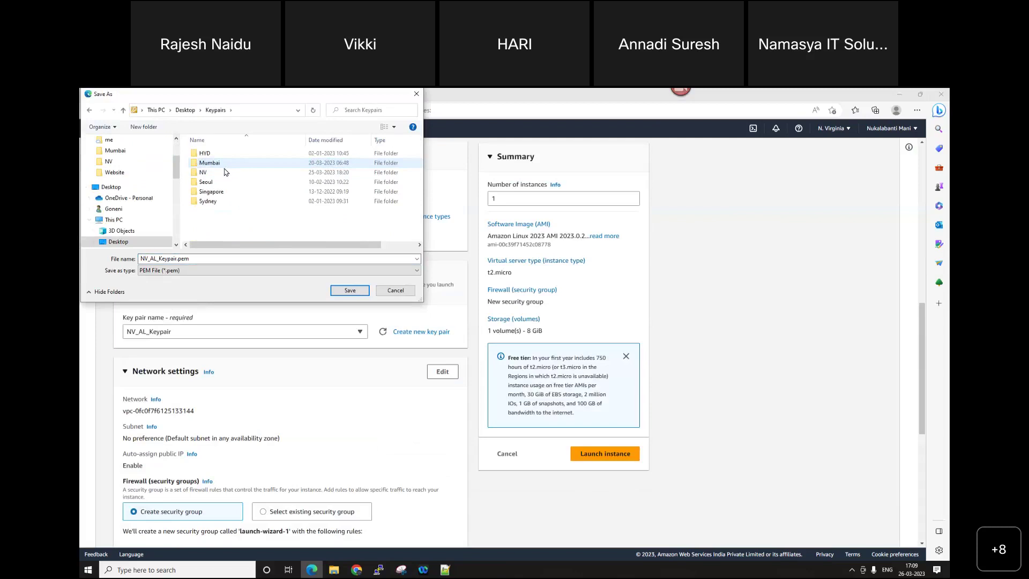
pyautogui.doubleClick(224, 171)
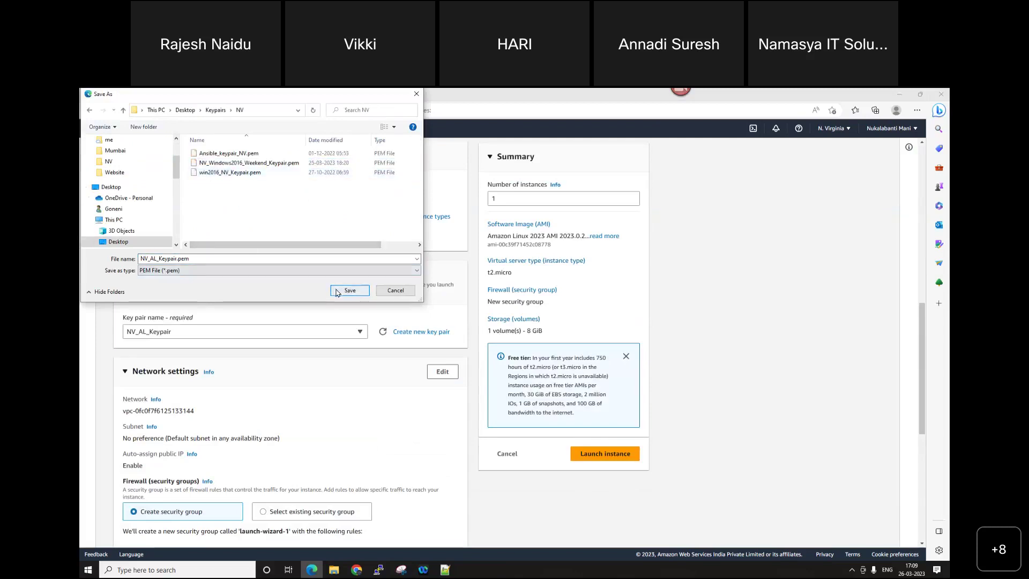
pyautogui.doubleClick(217, 258)
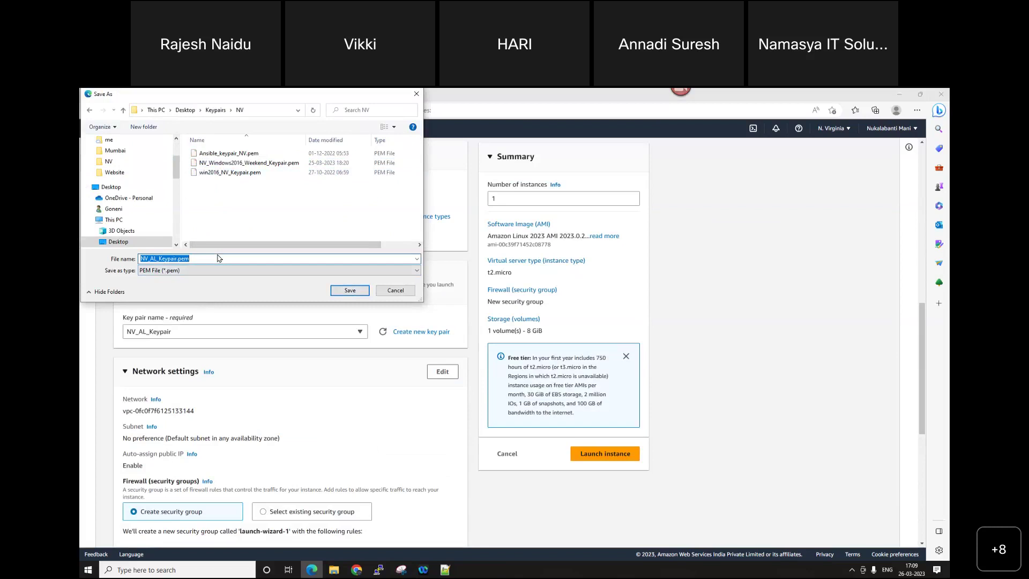
pyautogui.click(353, 294)
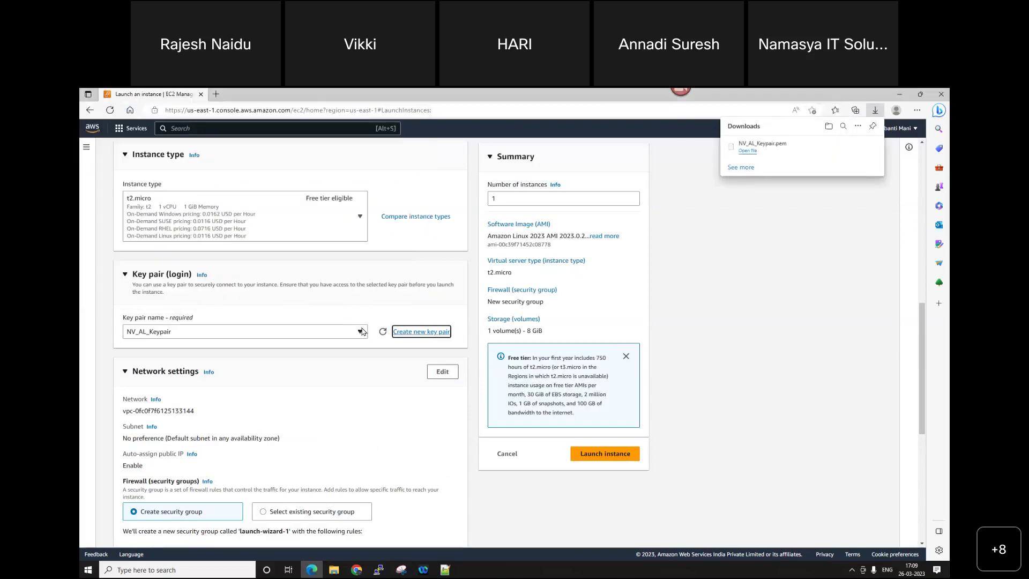
# Use an existing security group for the instance's firewall and choose the default group.
pyautogui.scroll(-2, 356, 406)
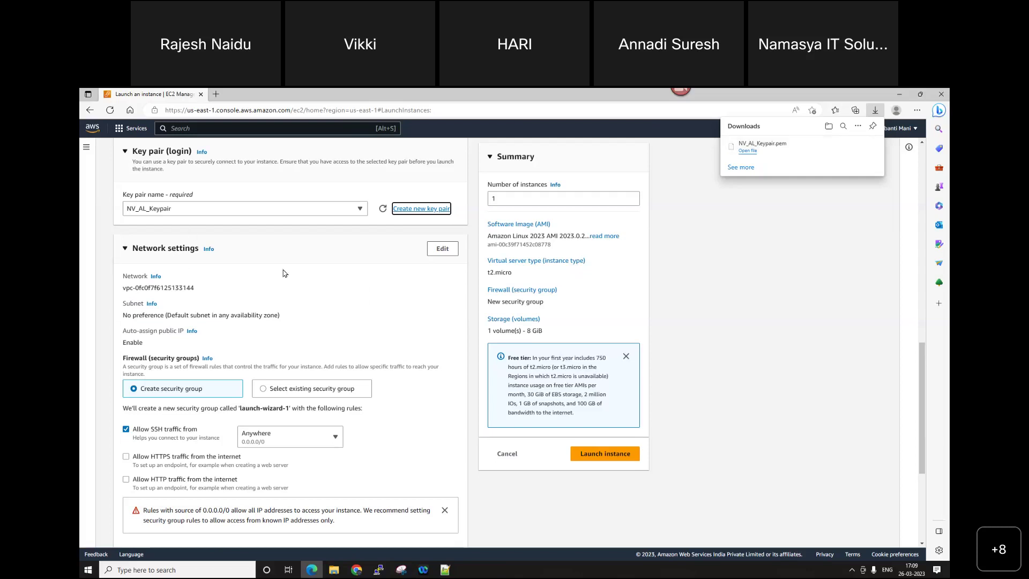
pyautogui.click(285, 394)
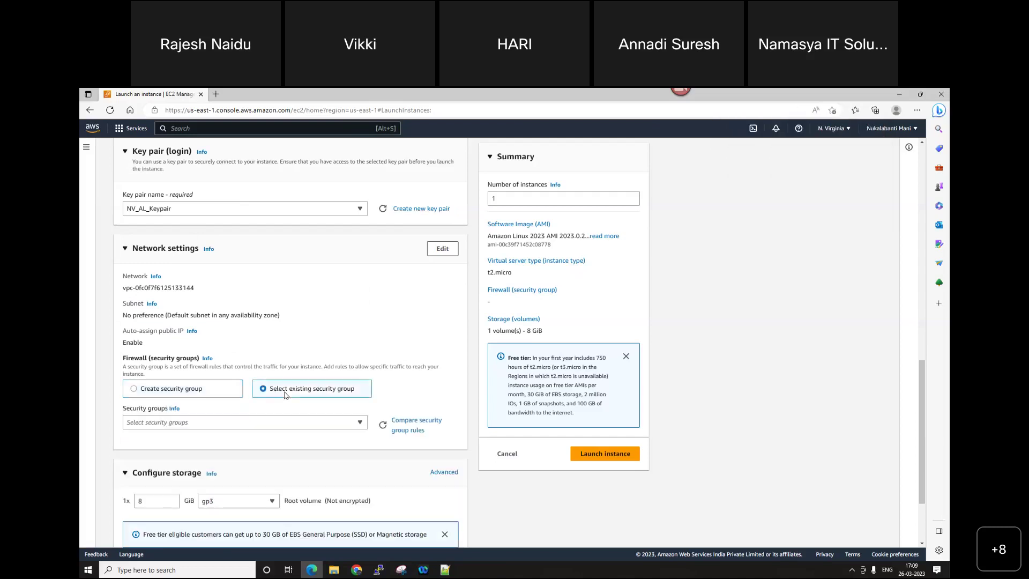
pyautogui.click(353, 423)
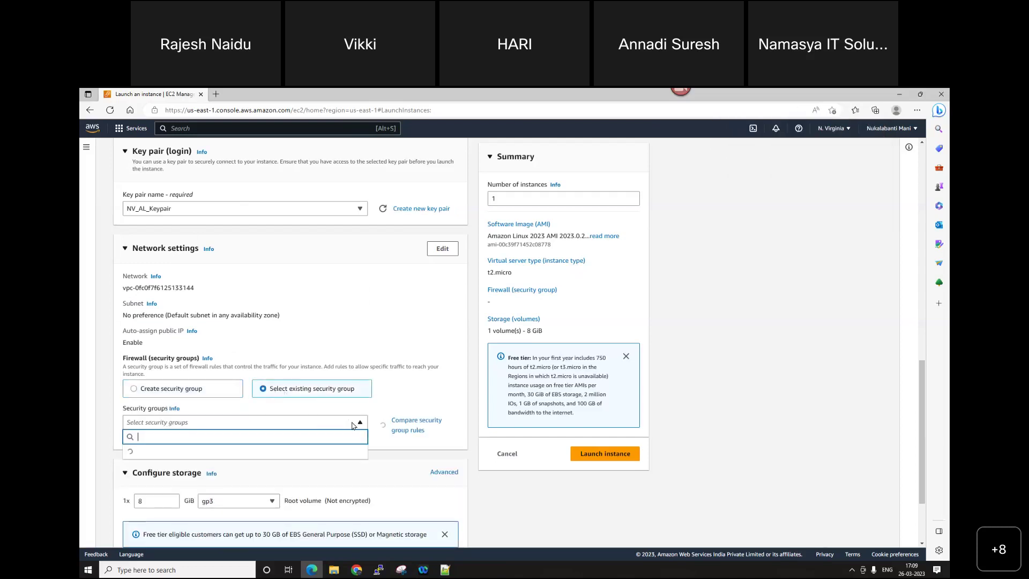
pyautogui.click(182, 451)
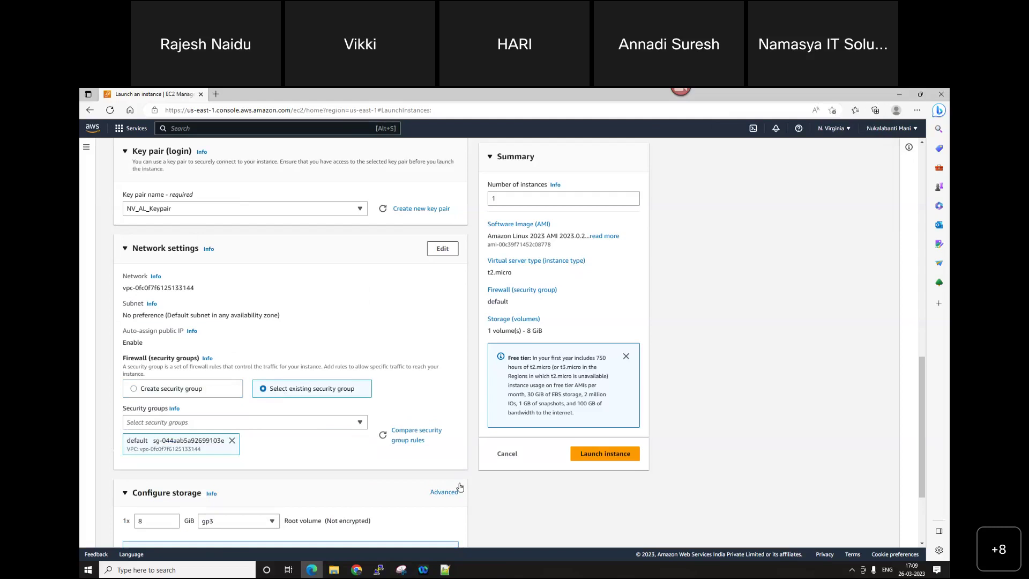
# Review the storage and remaining instance settings without changing them, and launch one instance.
pyautogui.scroll(-2, 460, 486)
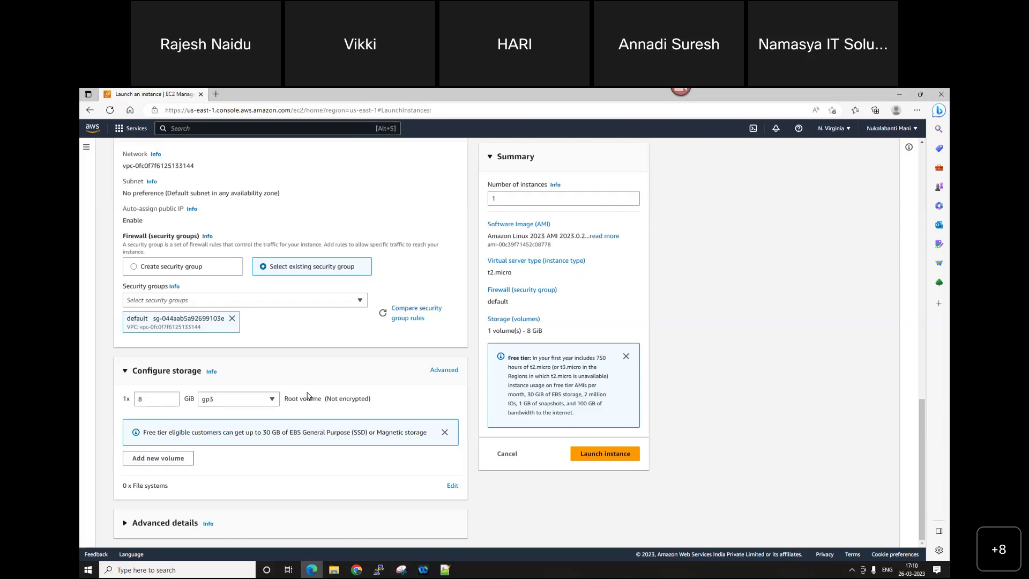
pyautogui.scroll(10, 445, 327)
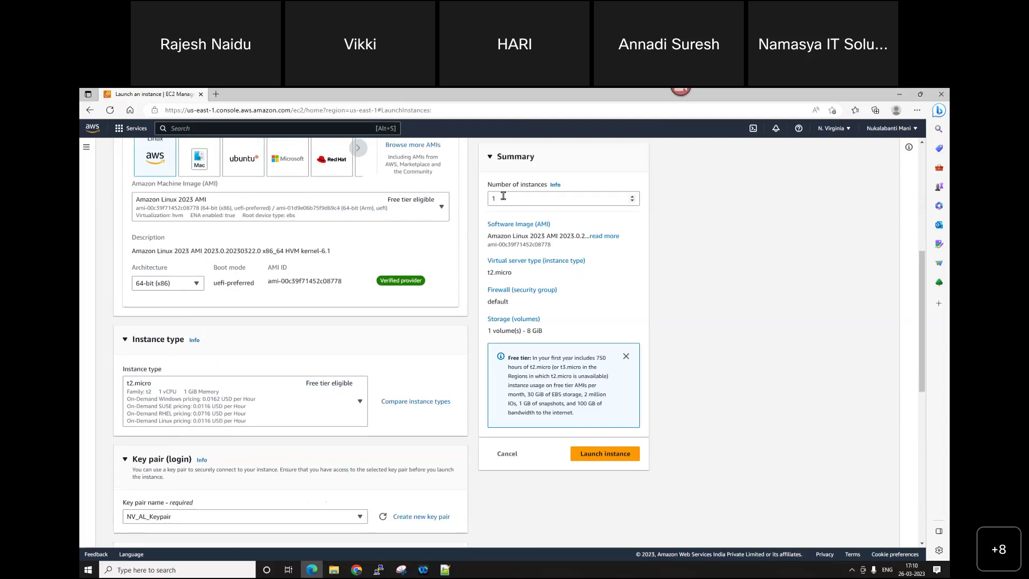
pyautogui.click(619, 454)
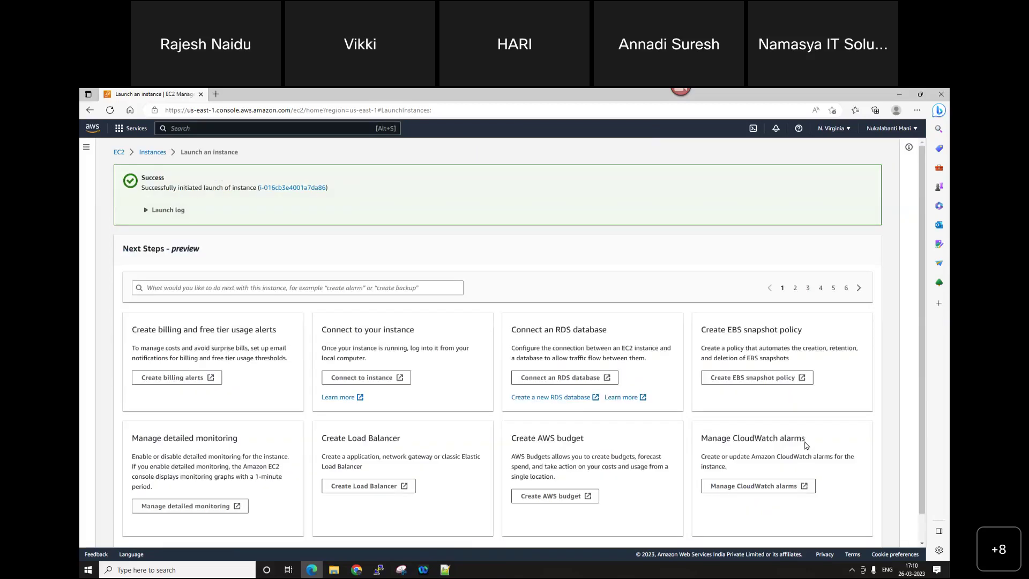
# Show all EC2 instances, refresh the list to check the launch status, and display the details of NV-AL-WEB01.
pyautogui.scroll(-1, 807, 445)
pyautogui.click(852, 538)
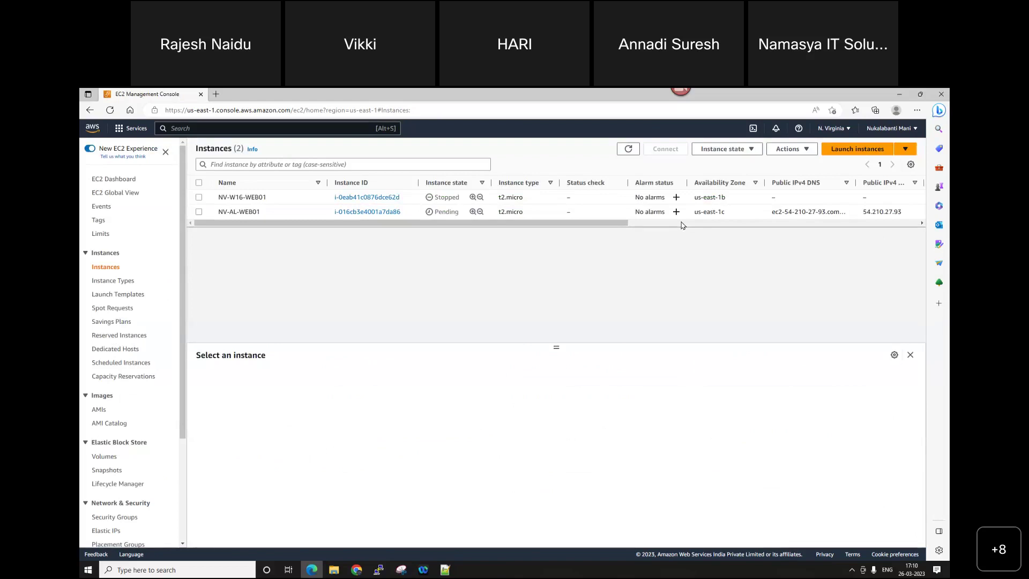
pyautogui.click(629, 149)
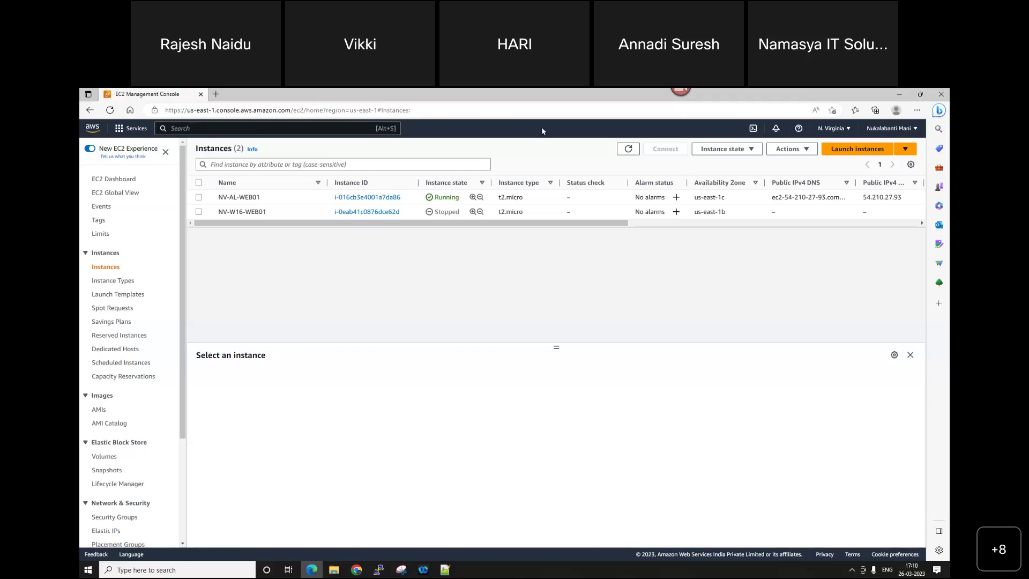
pyautogui.click(636, 151)
pyautogui.click(630, 153)
pyautogui.click(198, 198)
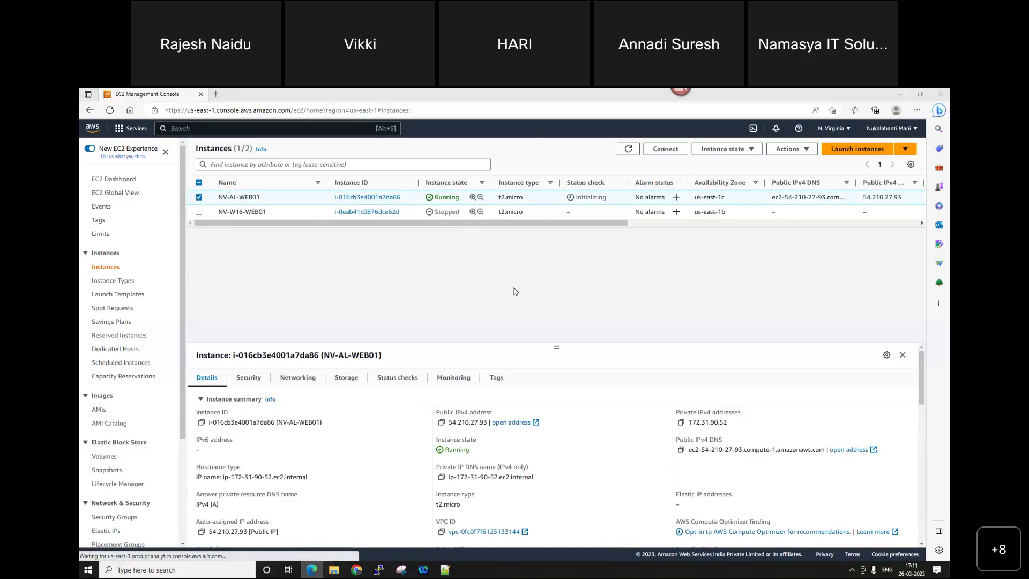
# Switch to File Explorer and locate NV_AL_Keypair.pem in the Desktop\Keypairs\NV folder.
pyautogui.press('super+e')
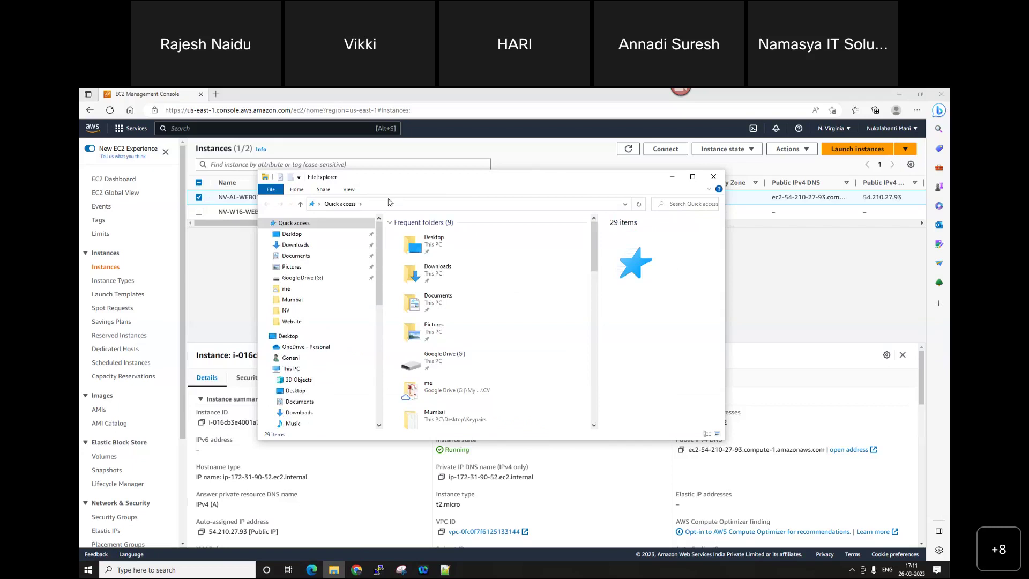
pyautogui.click(693, 176)
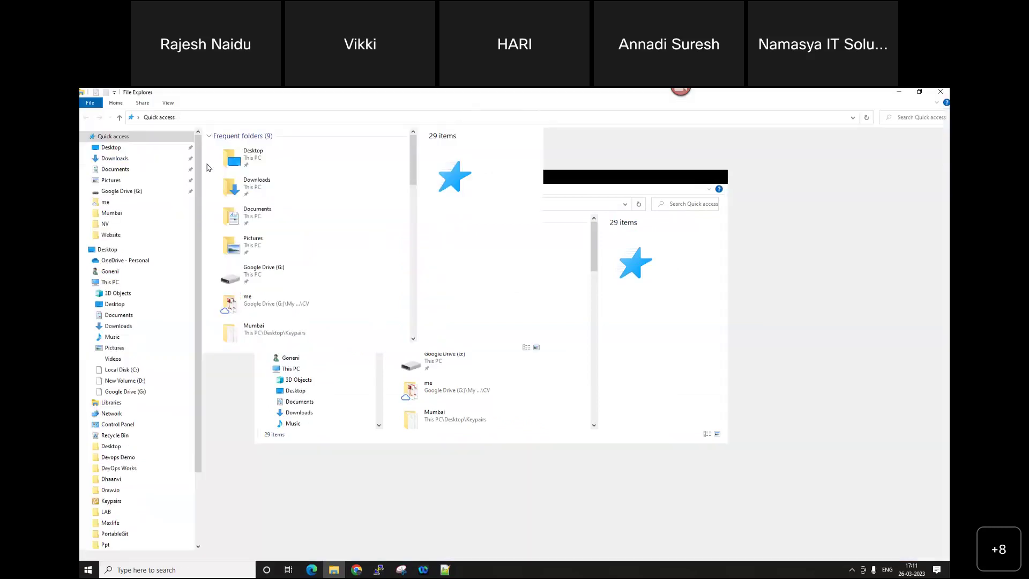
pyautogui.click(133, 149)
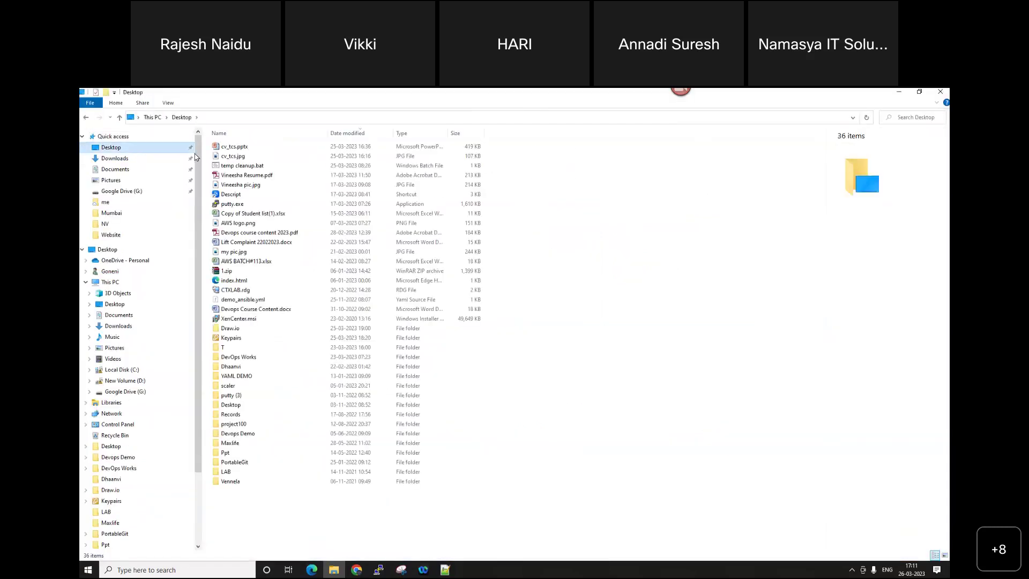
pyautogui.doubleClick(249, 339)
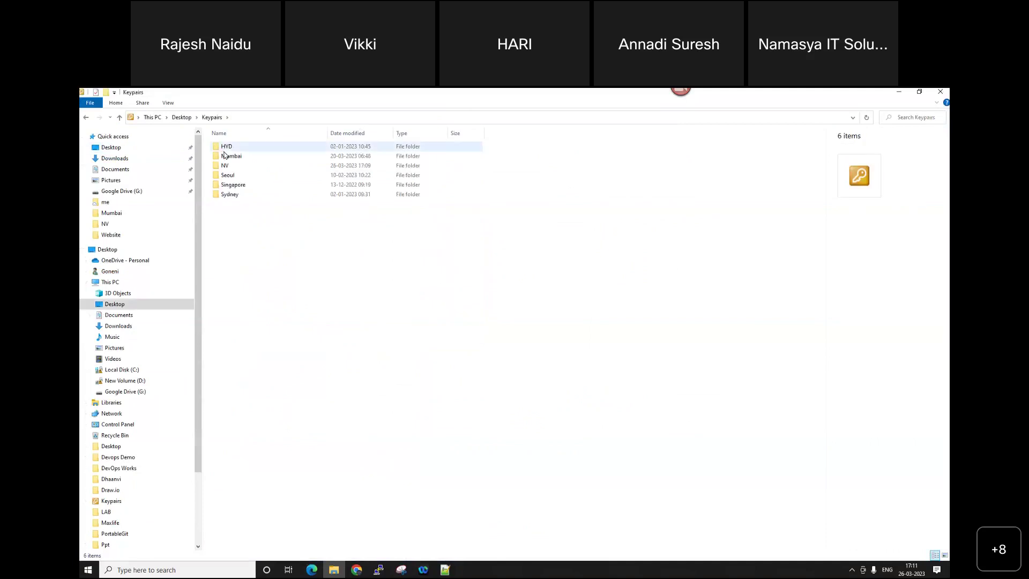
pyautogui.doubleClick(234, 166)
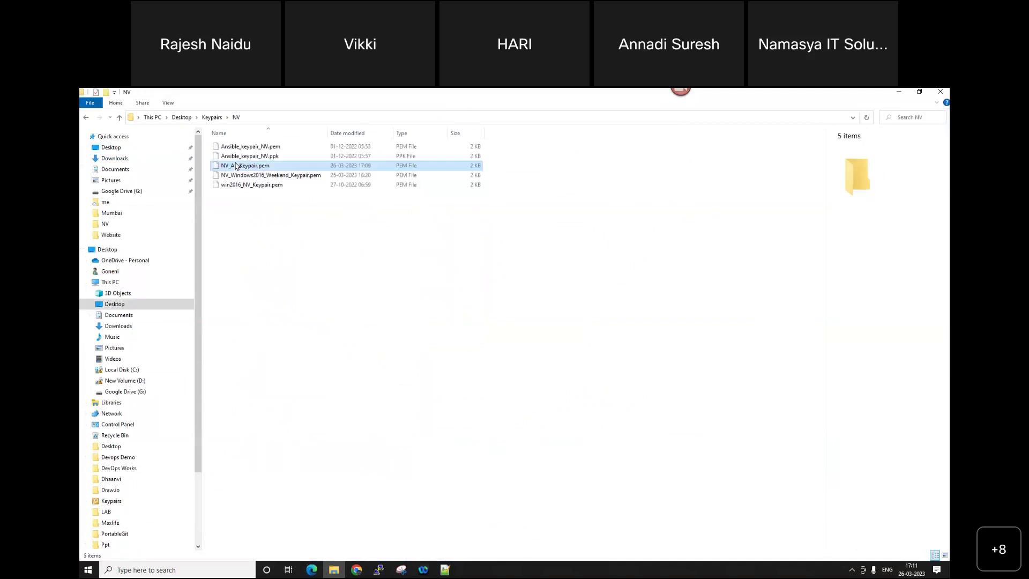
pyautogui.moveTo(236, 166); pyautogui.dragTo(346, 215)
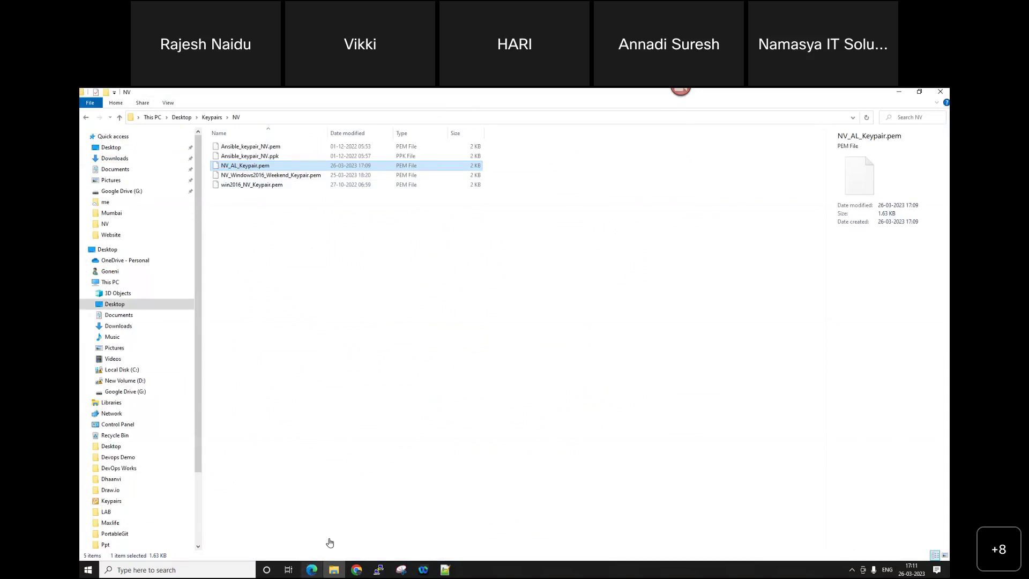
# Switch back to the browser, search the web for puttygen in a new tab, and open the PuTTYgen download site.
pyautogui.click(311, 569)
pyautogui.click(216, 95)
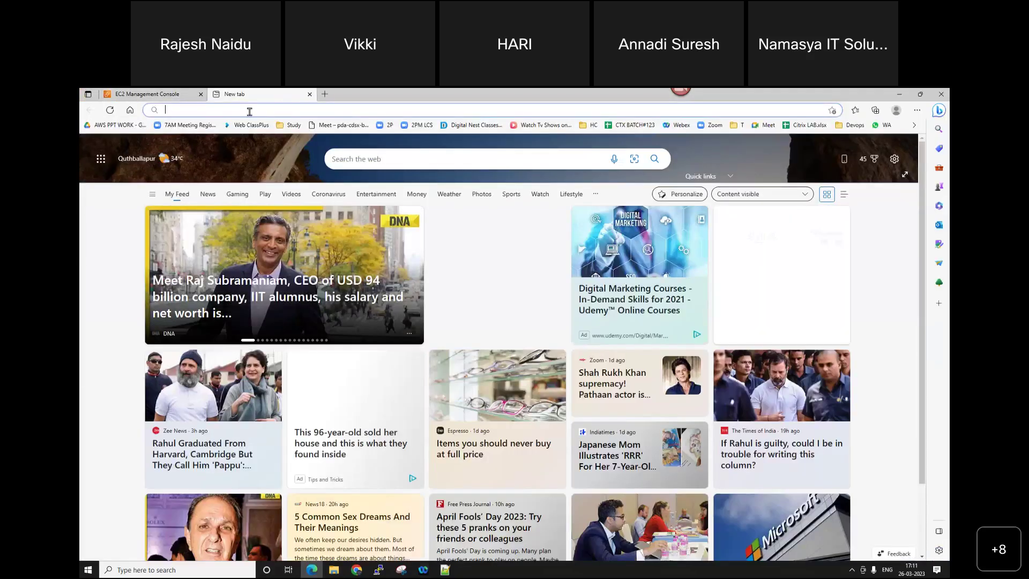
pyautogui.click(249, 112)
pyautogui.write('putty')
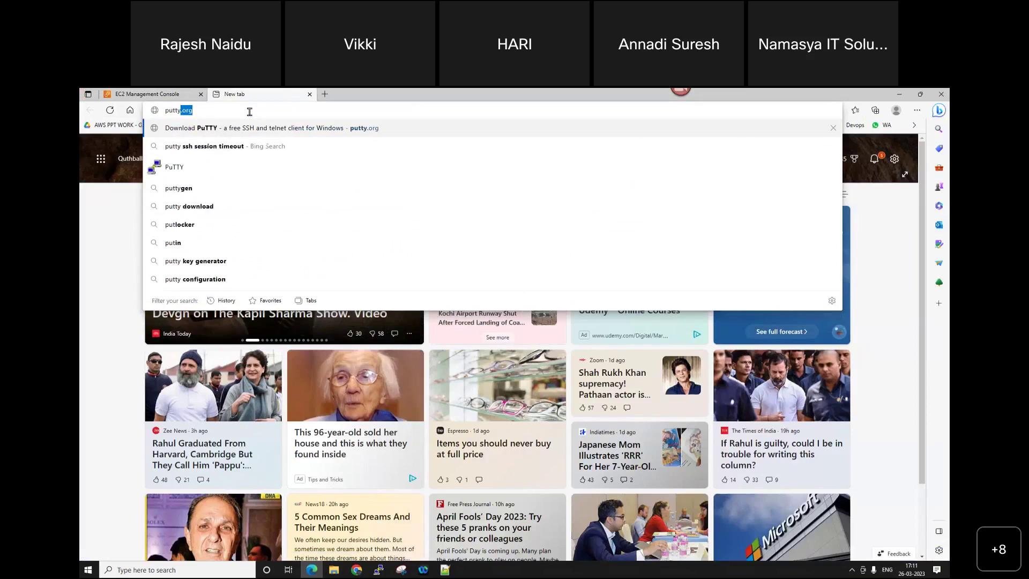
pyautogui.write('gen')
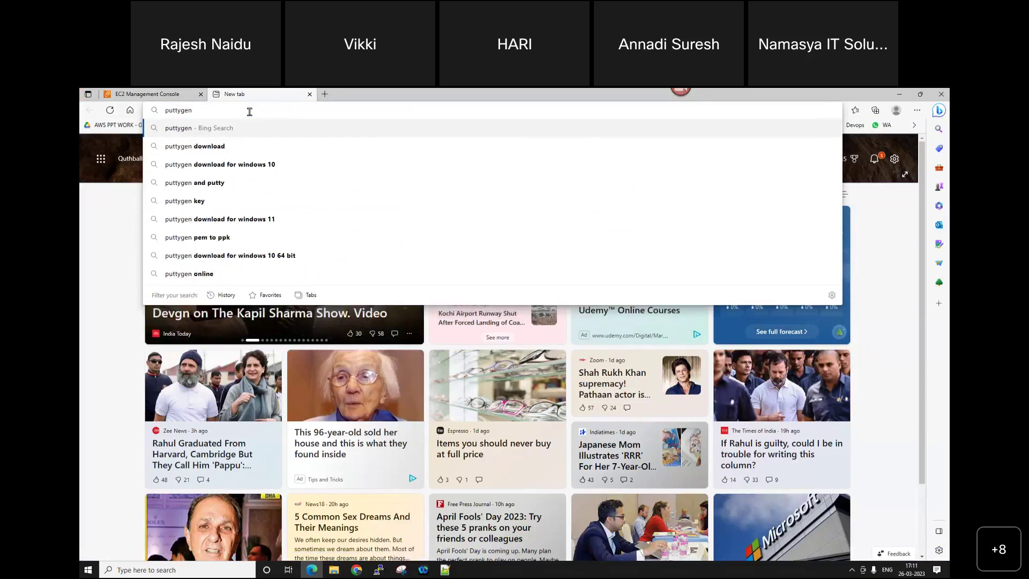
pyautogui.press('Return')
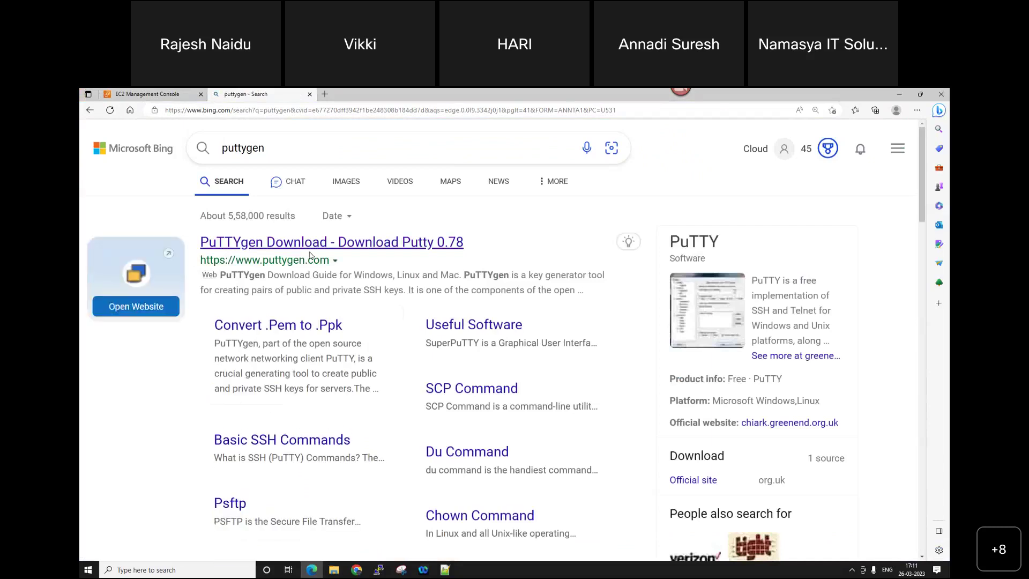
pyautogui.click(539, 328)
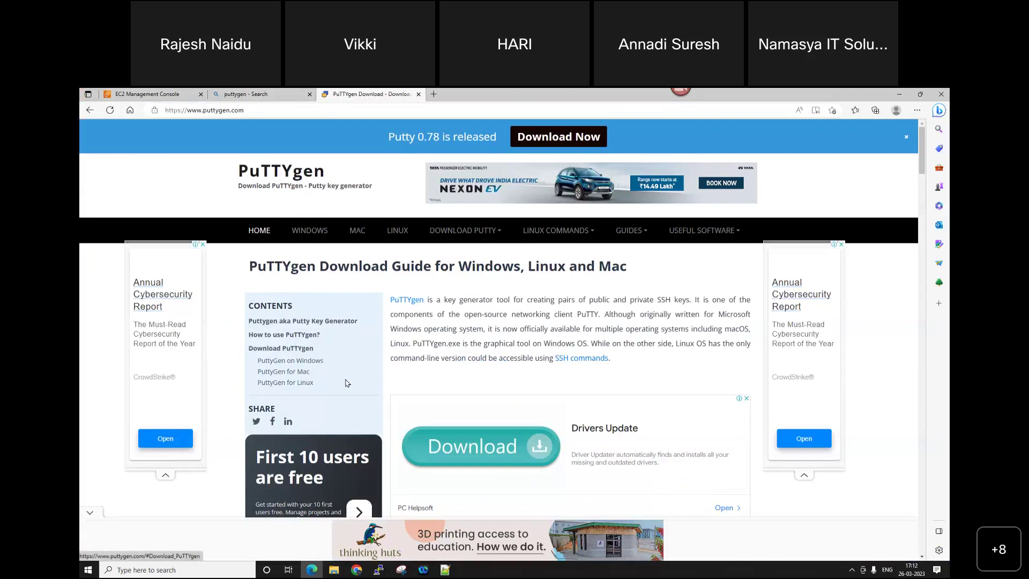
# Go to the PuTTY download page for Windows and find the 64-bit puttygen.exe download among the alternative binary files.
pyautogui.click(287, 362)
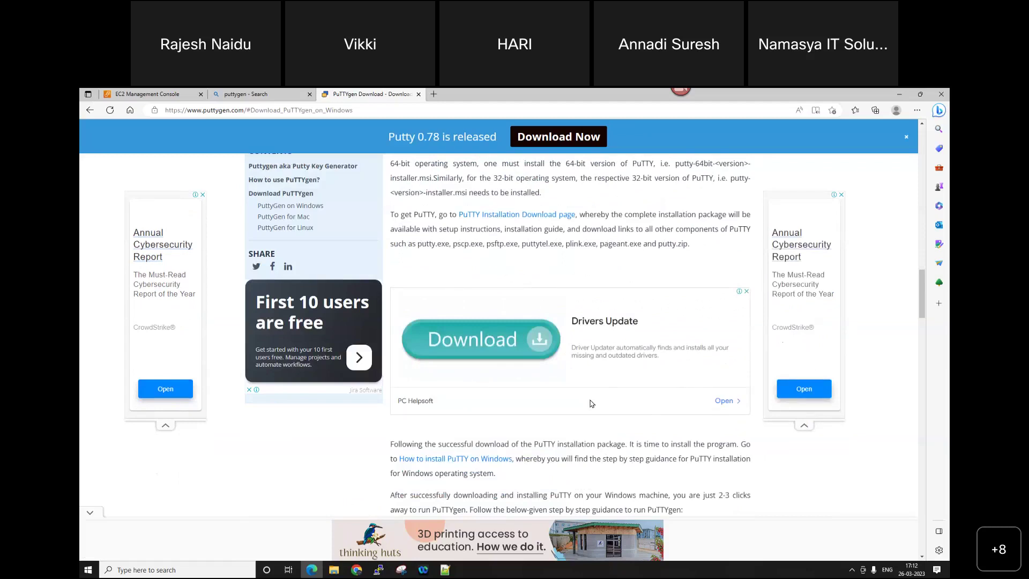
pyautogui.click(496, 219)
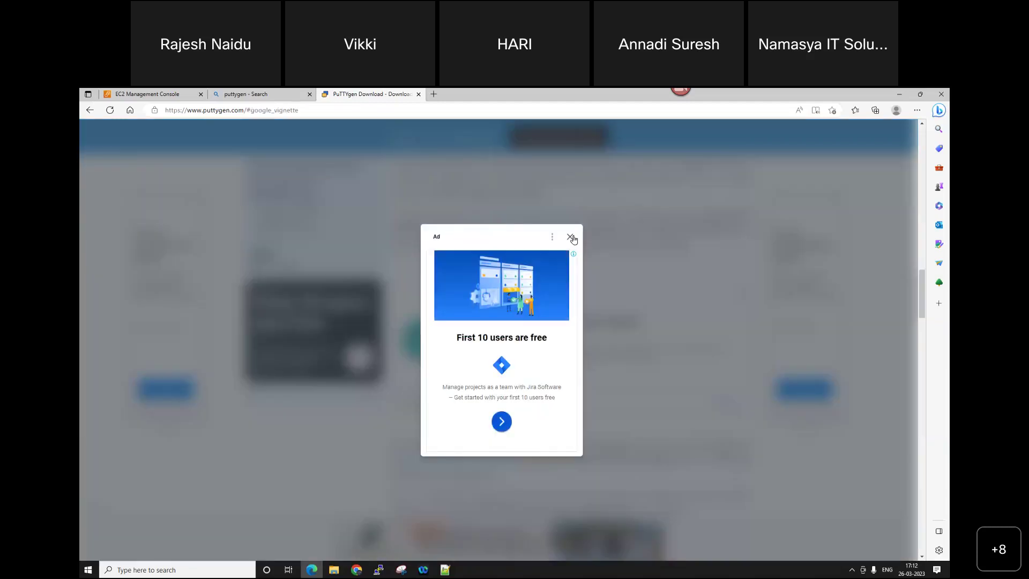
pyautogui.click(570, 238)
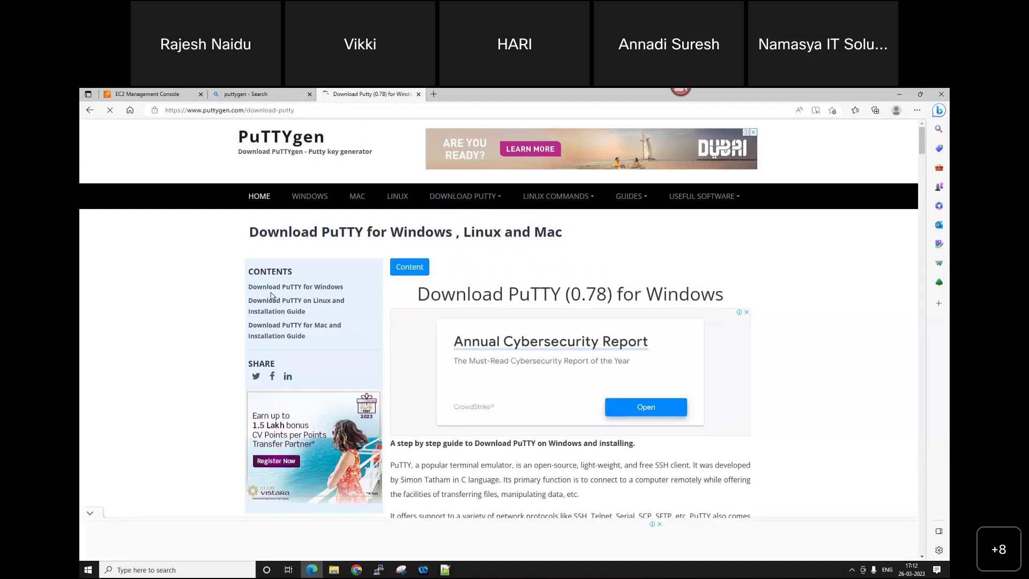
pyautogui.scroll(-8, 581, 363)
pyautogui.scroll(-12, 581, 364)
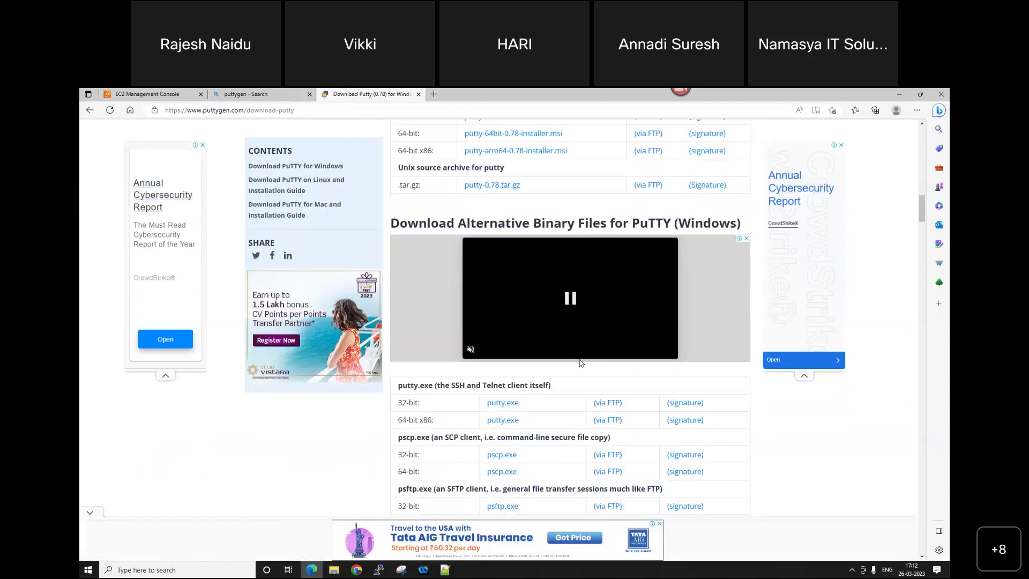
pyautogui.scroll(4, 490, 269)
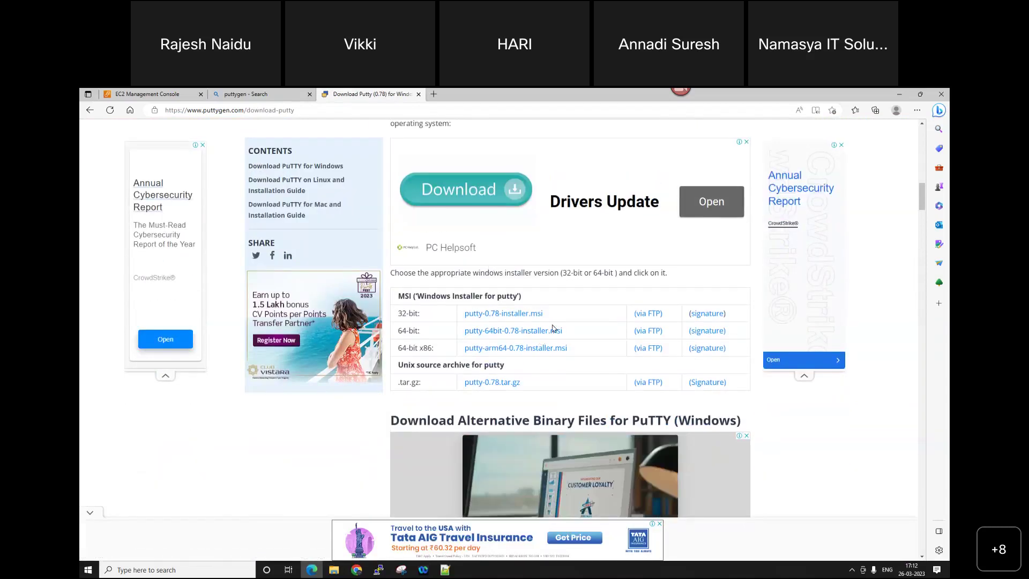
pyautogui.scroll(-5, 545, 309)
pyautogui.scroll(-5, 545, 309)
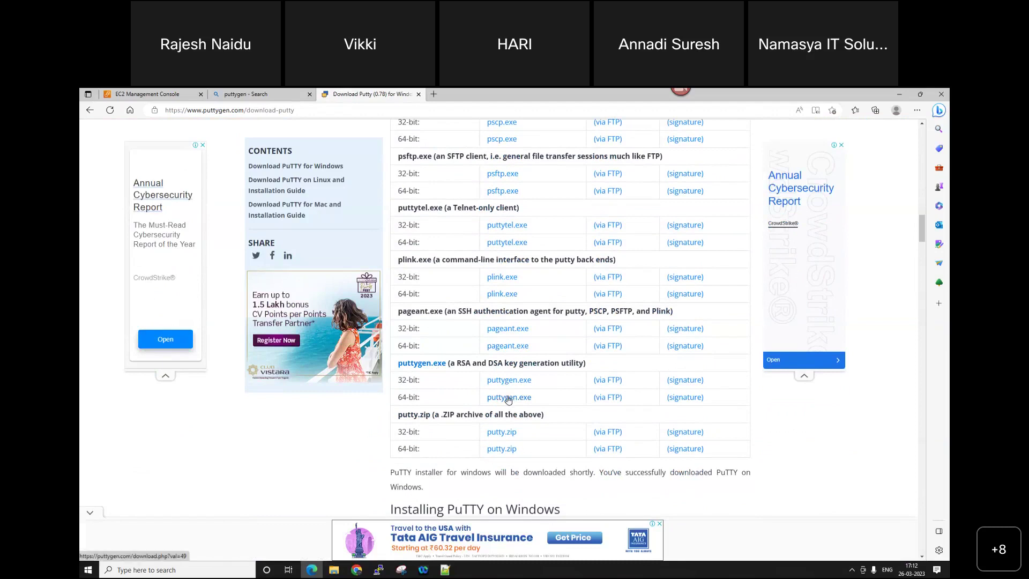
# Find the installed puttygen.exe on the computer and start PuTTY Key Generator.
pyautogui.click(88, 570)
pyautogui.write('p')
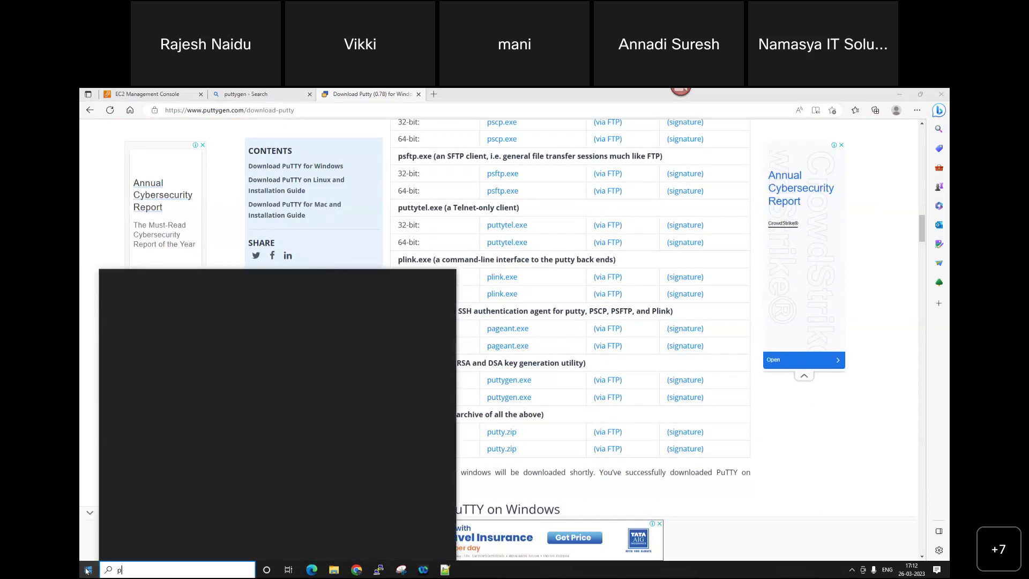
pyautogui.write('uttyge')
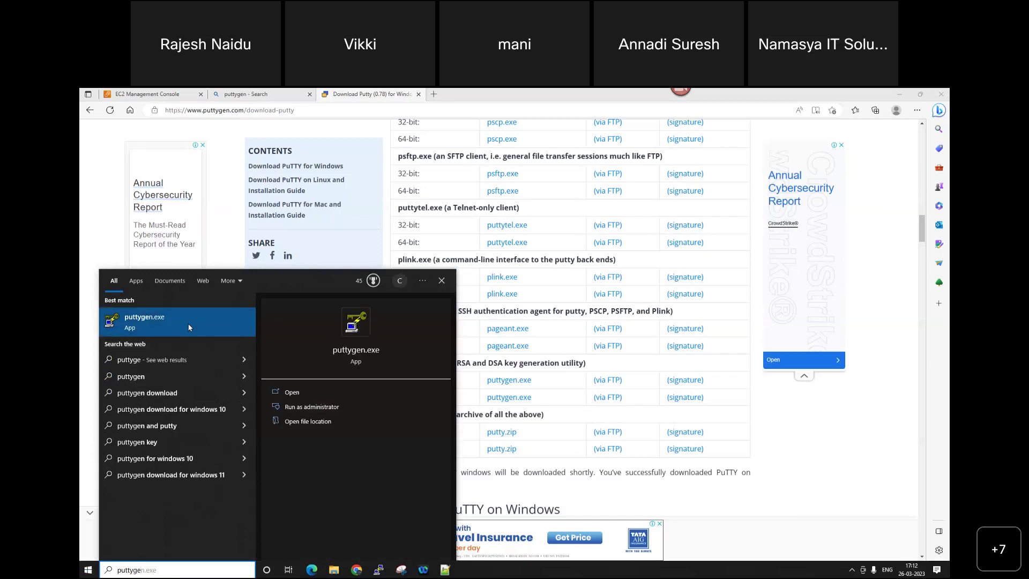
pyautogui.click(189, 327)
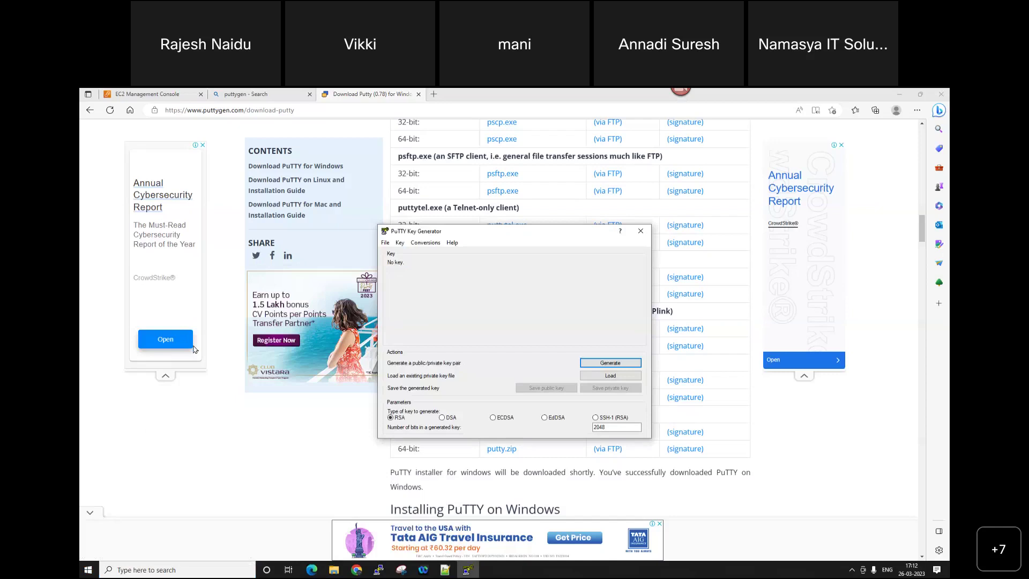
# Load NV_AL_Keypair.pem from the Desktop\Keypairs\NV folder into PuTTY Key Generator, with all file types listed.
pyautogui.click(630, 377)
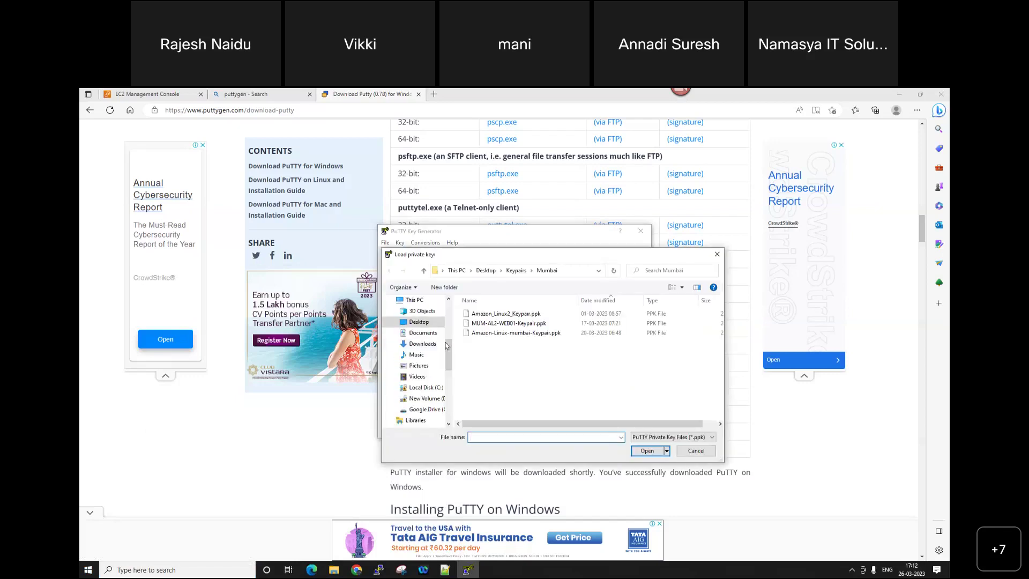
pyautogui.click(514, 271)
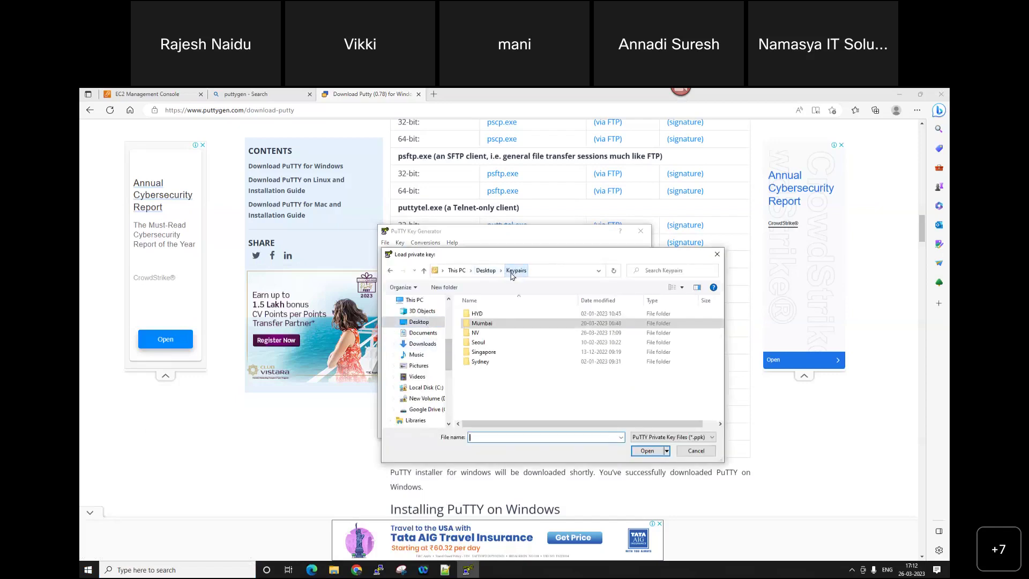
pyautogui.doubleClick(482, 332)
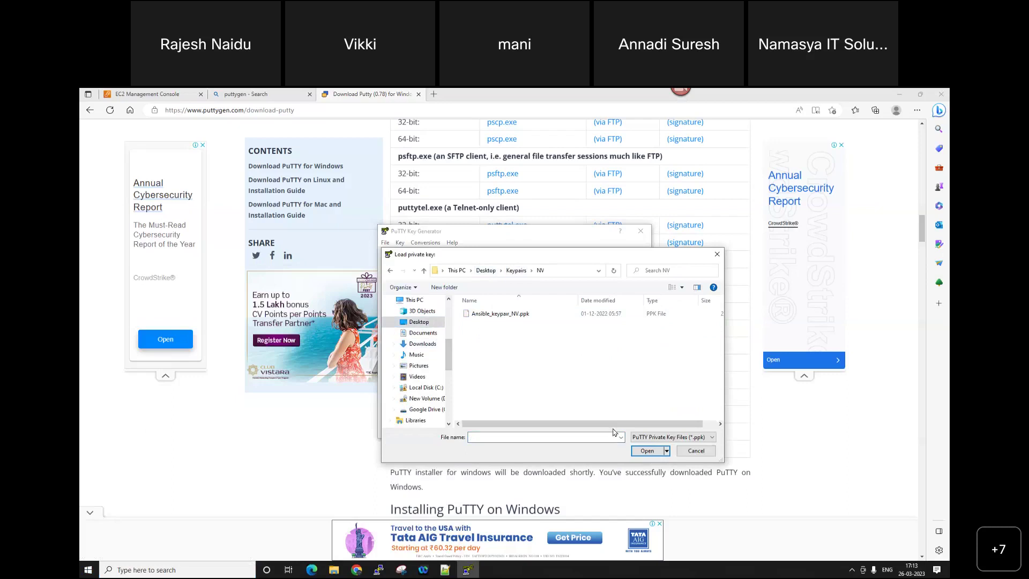
pyautogui.click(708, 438)
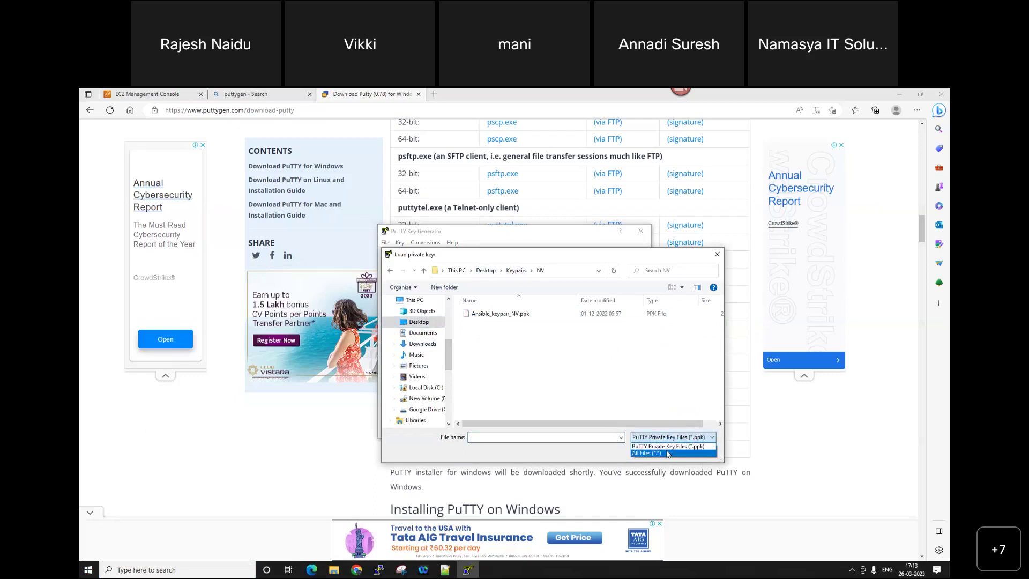
pyautogui.click(668, 454)
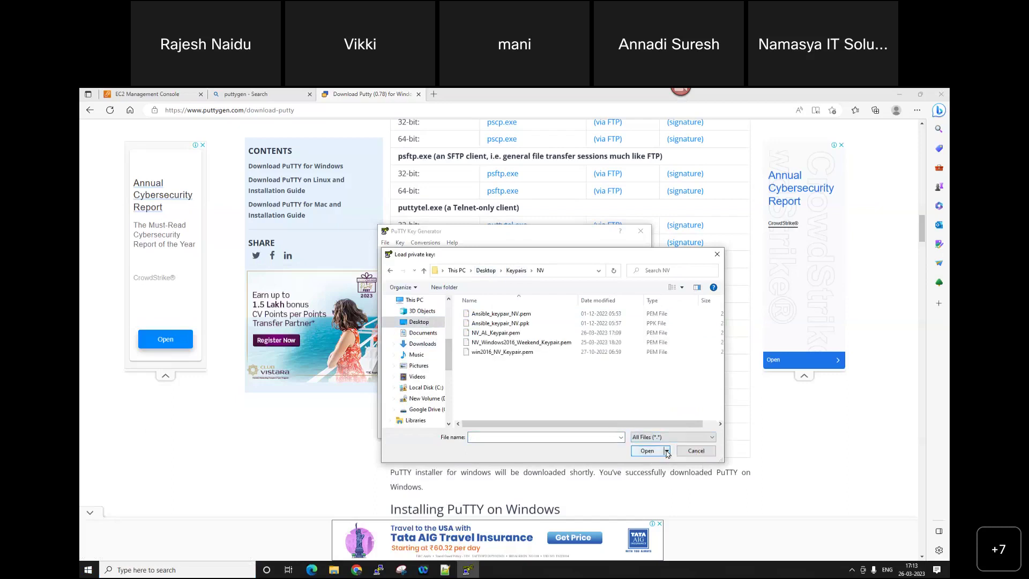
pyautogui.click(506, 333)
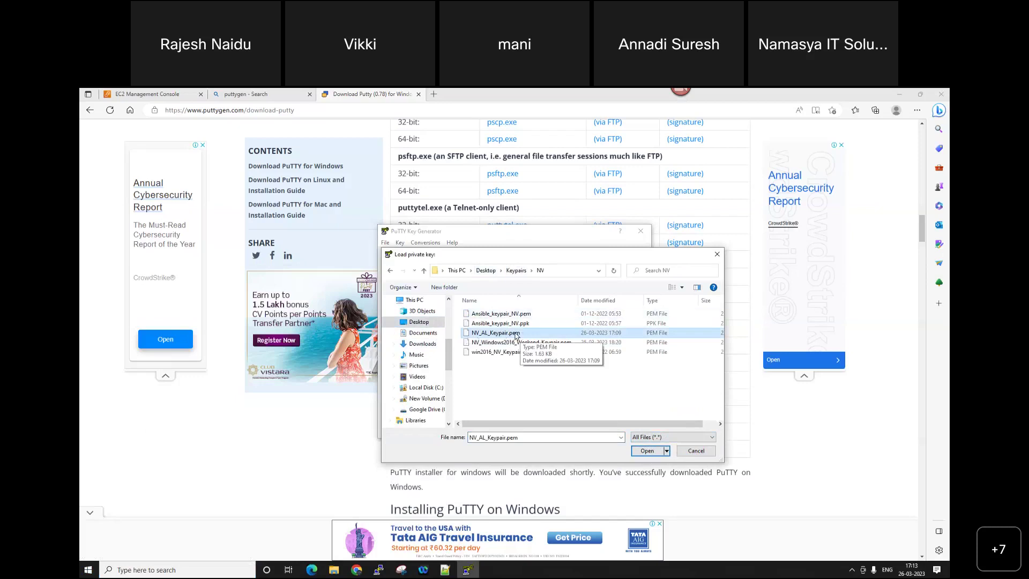
pyautogui.click(635, 450)
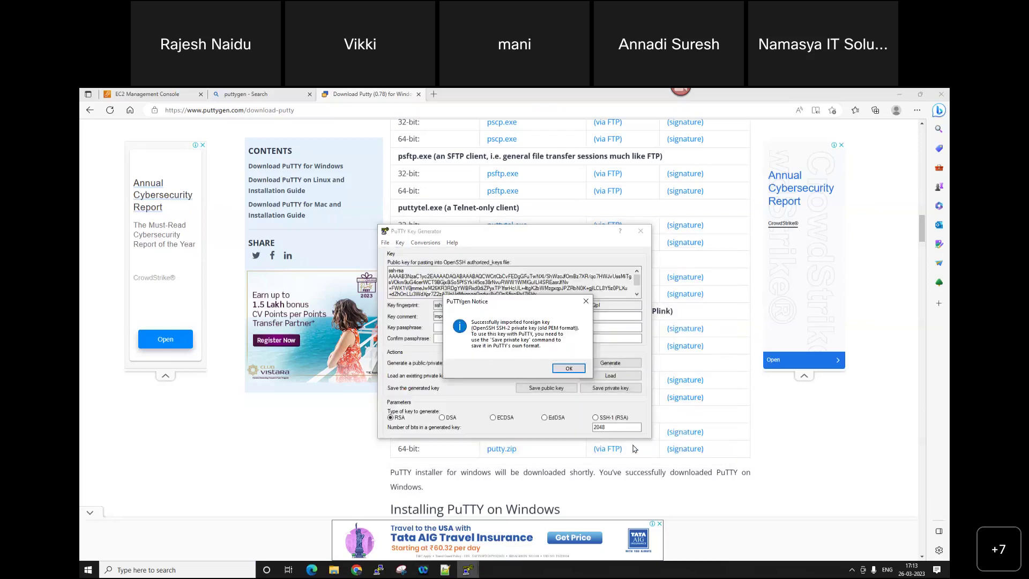
pyautogui.click(575, 370)
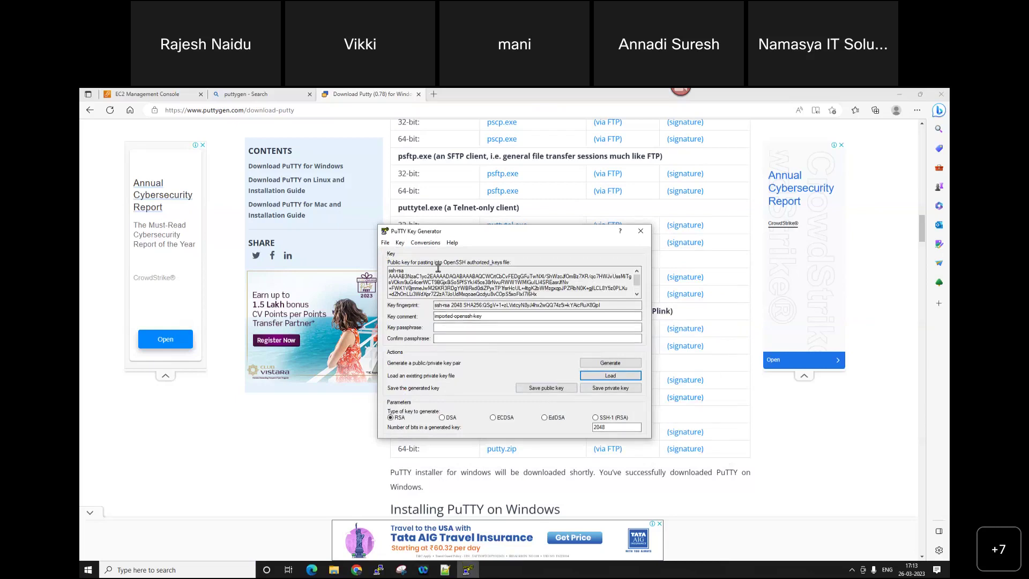
# Save the private key without a passphrase as NV_AL_Keypair.ppk in the NV folder.
pyautogui.click(610, 390)
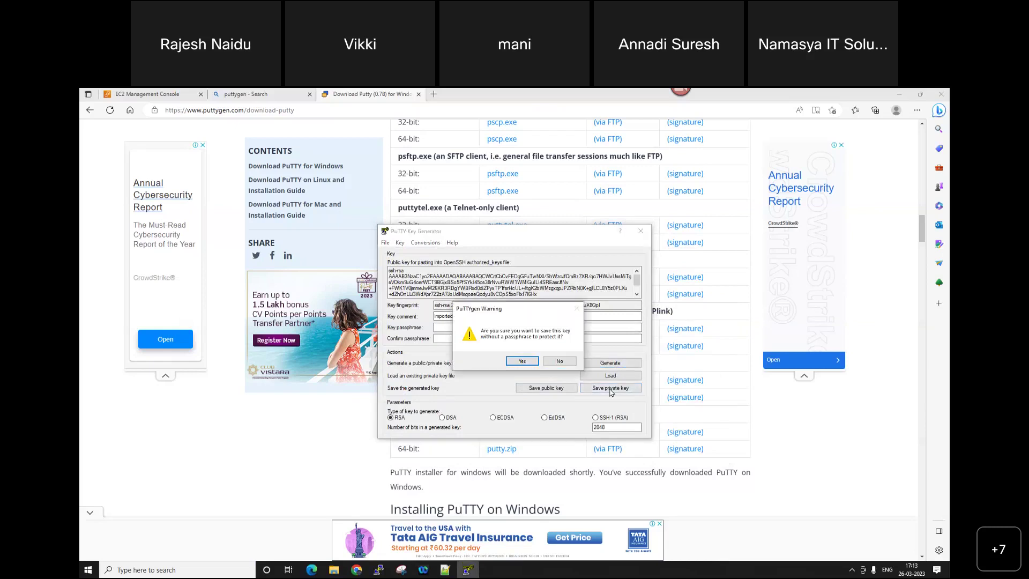
pyautogui.click(521, 361)
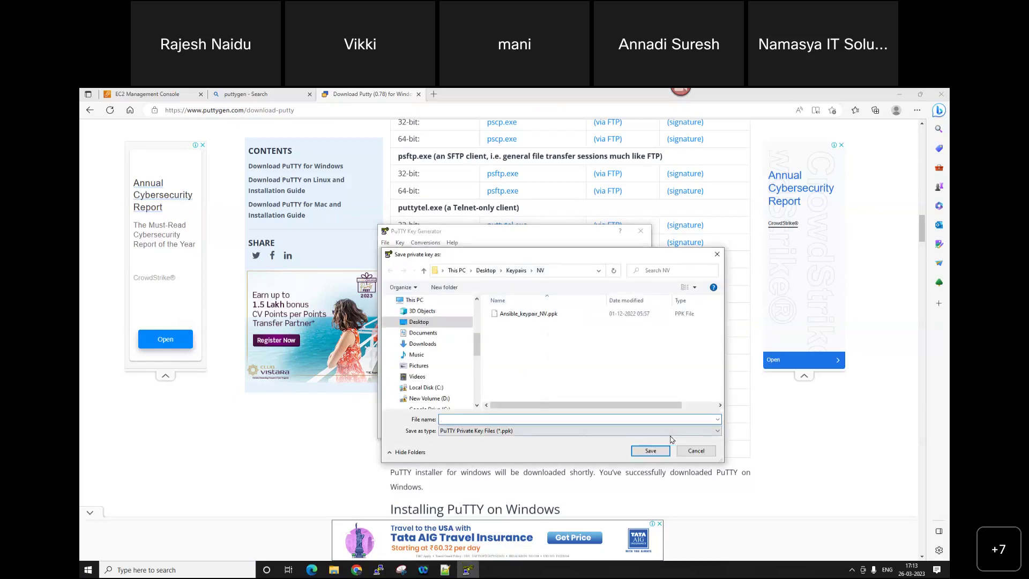
pyautogui.click(528, 430)
pyautogui.click(467, 448)
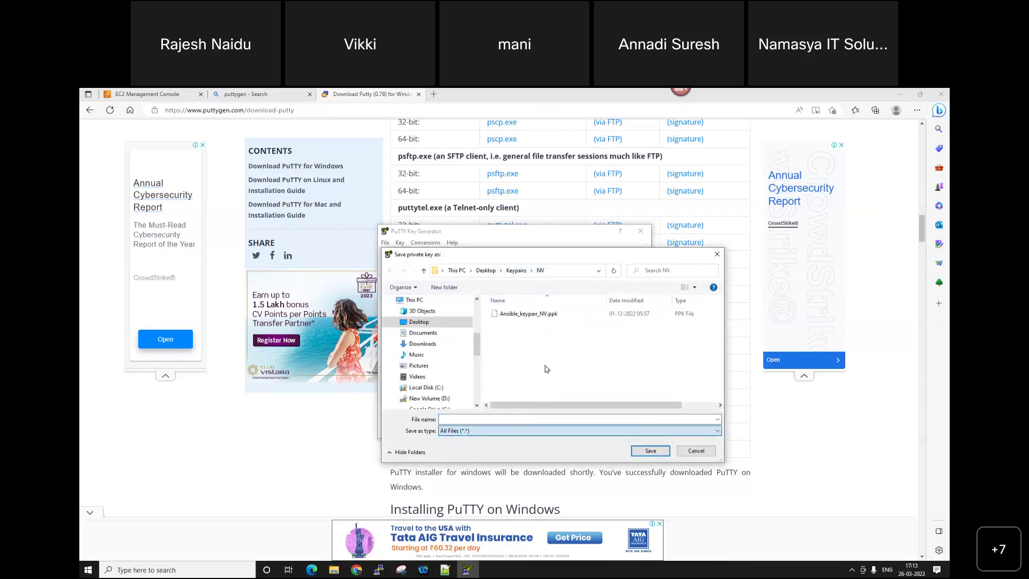
pyautogui.click(537, 337)
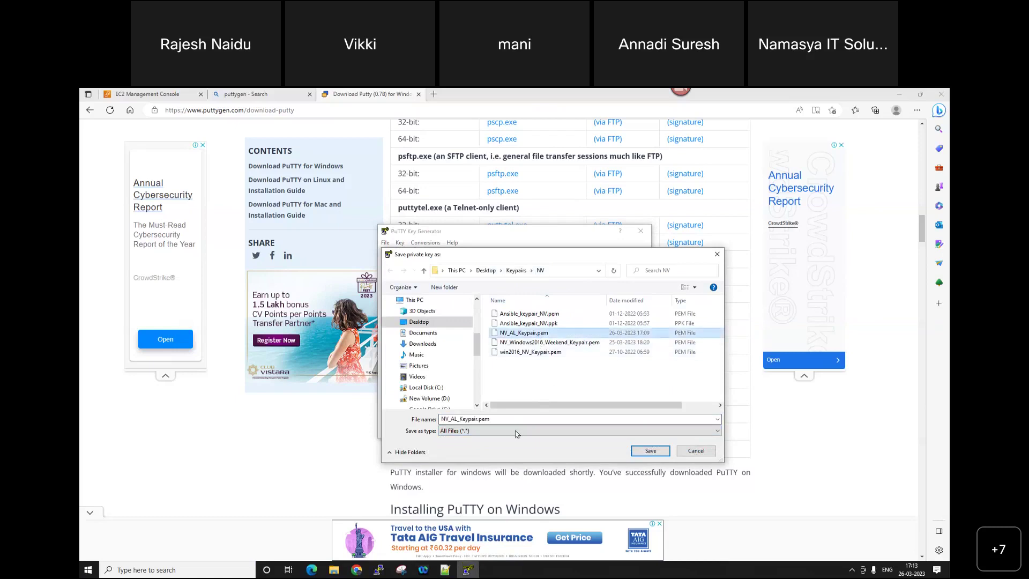
pyautogui.click(513, 416)
pyautogui.click(513, 416)
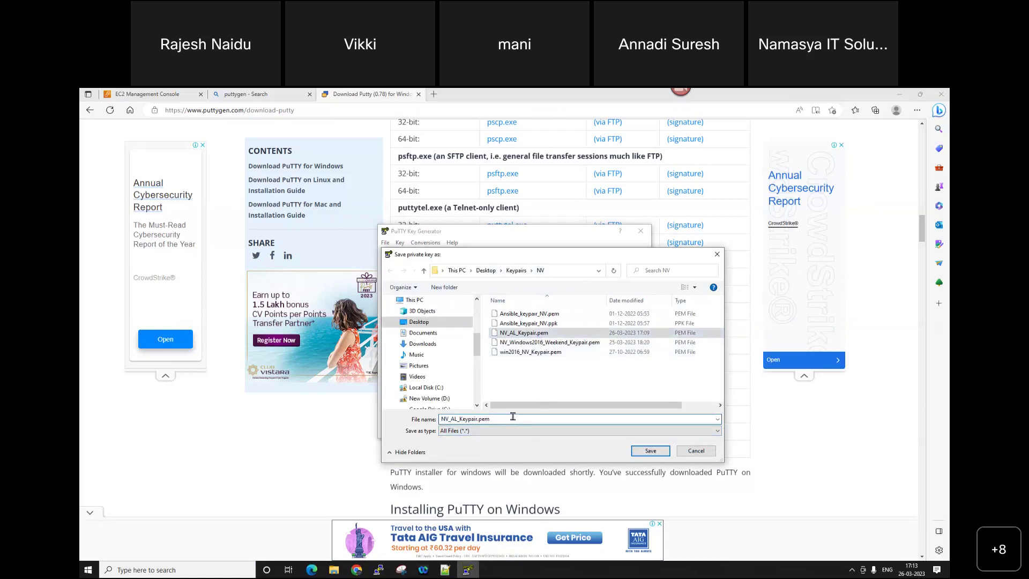
pyautogui.press('BackSpace')
pyautogui.press('BackSpace')
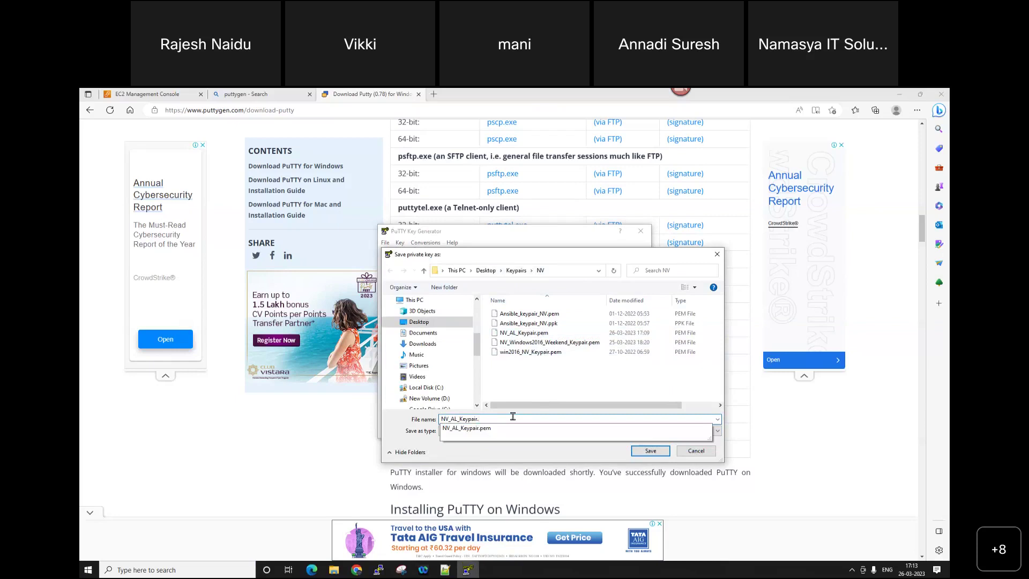
pyautogui.write('ppk')
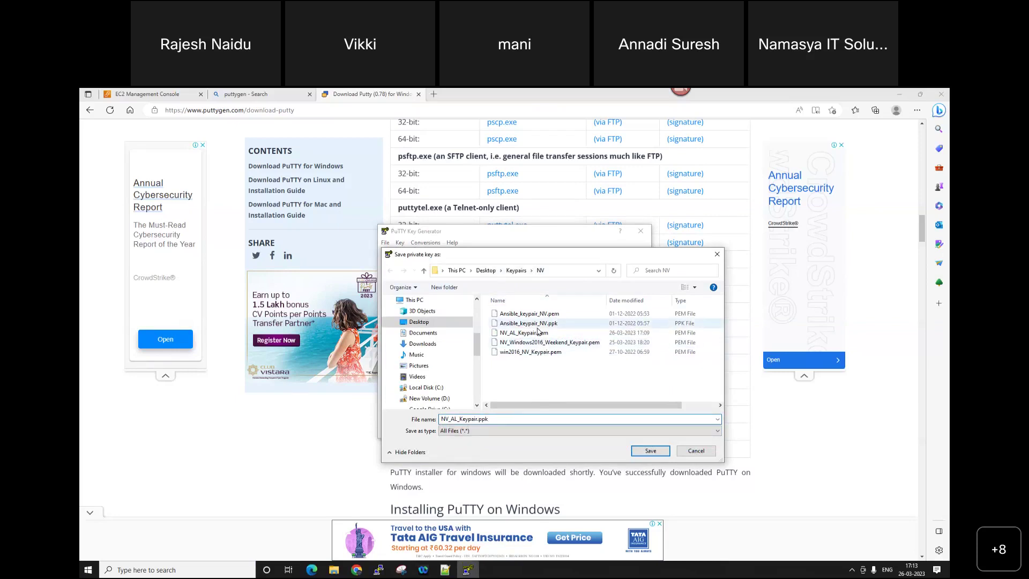
pyautogui.click(650, 450)
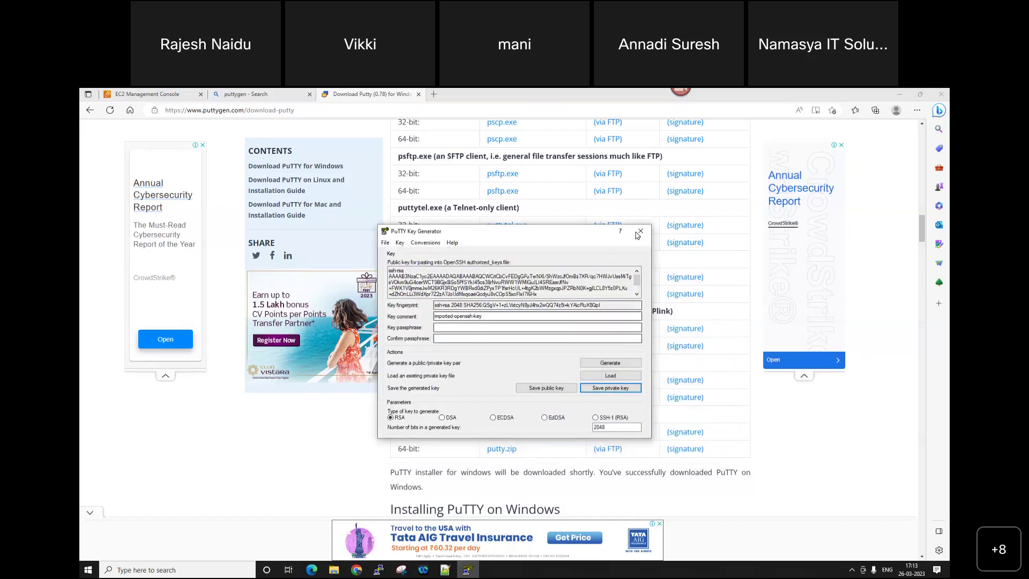
# Switch to File Explorer and check the saved NV_AL_Keypair.ppk beside the .pem file in the NV folder.
pyautogui.click(334, 569)
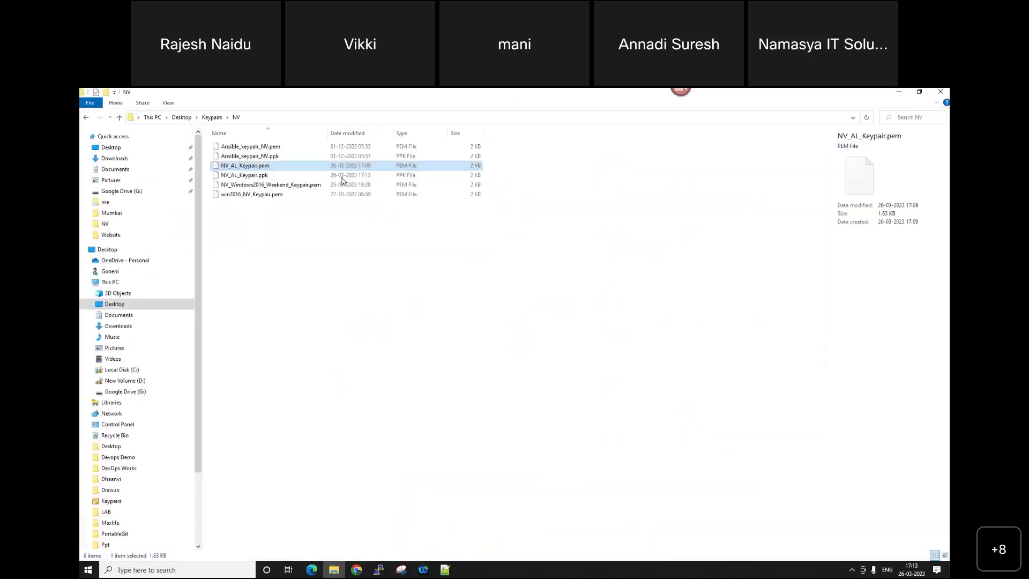
pyautogui.click(276, 176)
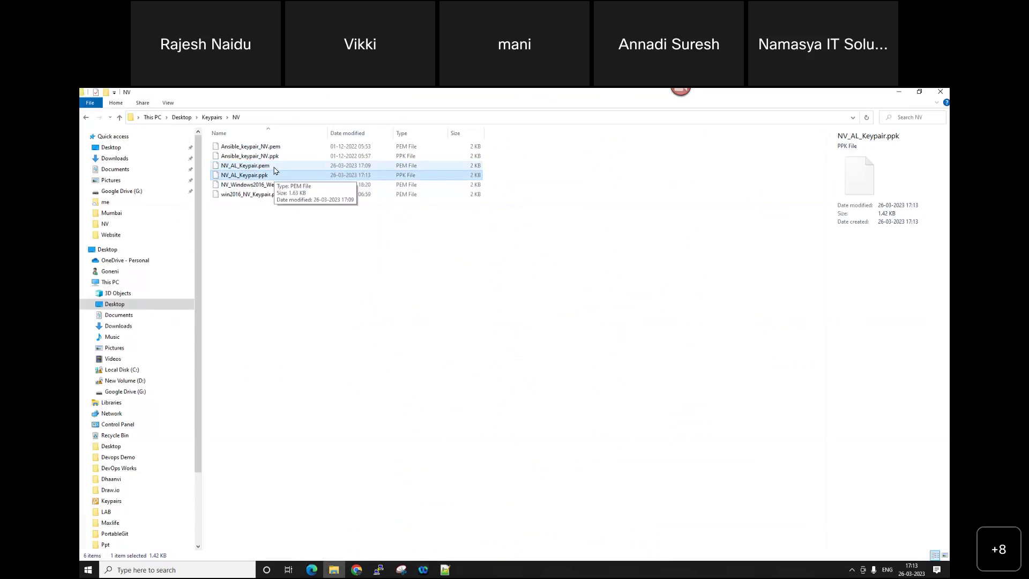
pyautogui.click(277, 174)
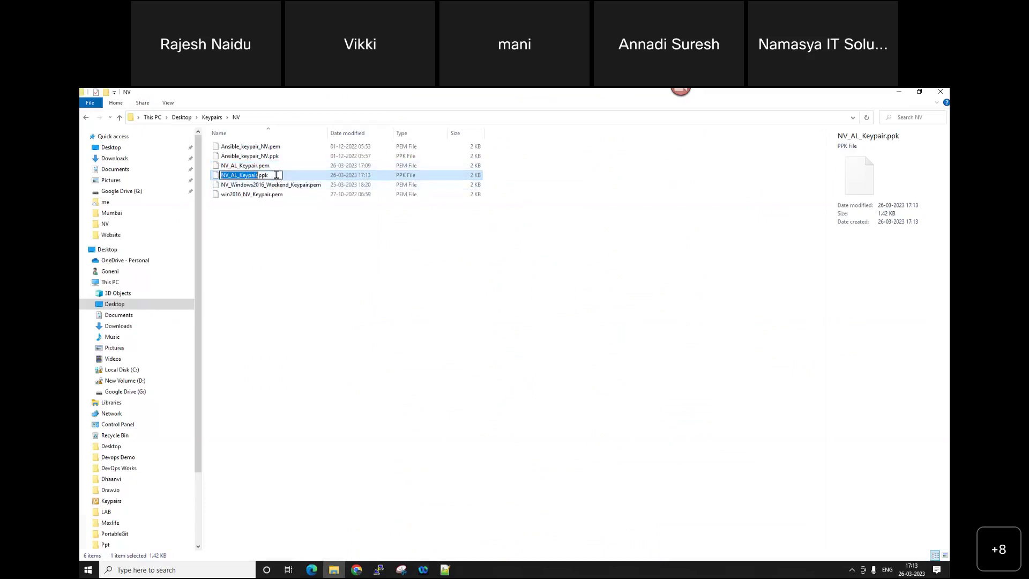
pyautogui.click(289, 177)
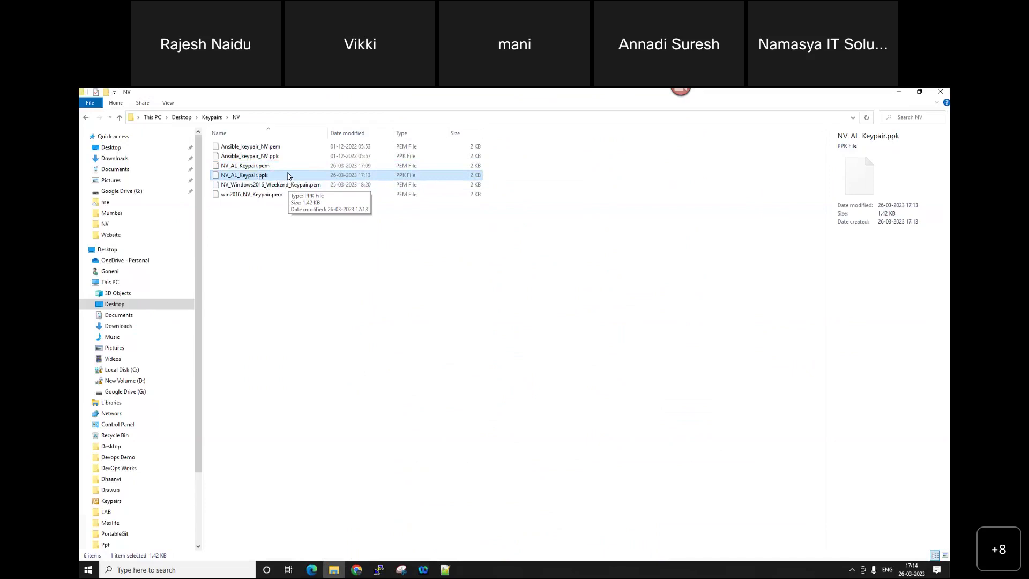
# Return to the EC2 console in the browser, refresh the instances list, and copy the public IPv4 address of NV-AL-WEB01.
pyautogui.click(900, 93)
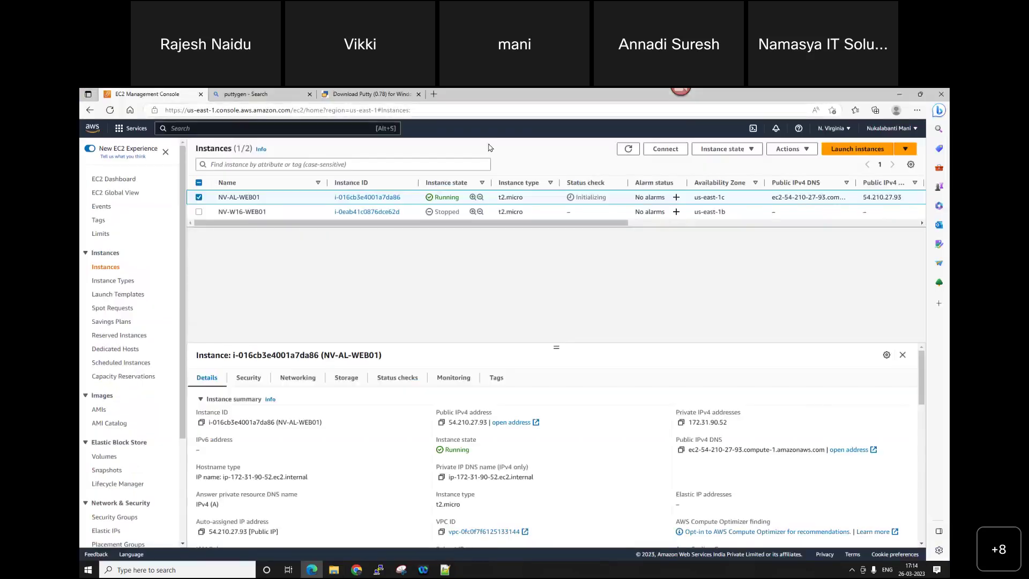
pyautogui.click(636, 151)
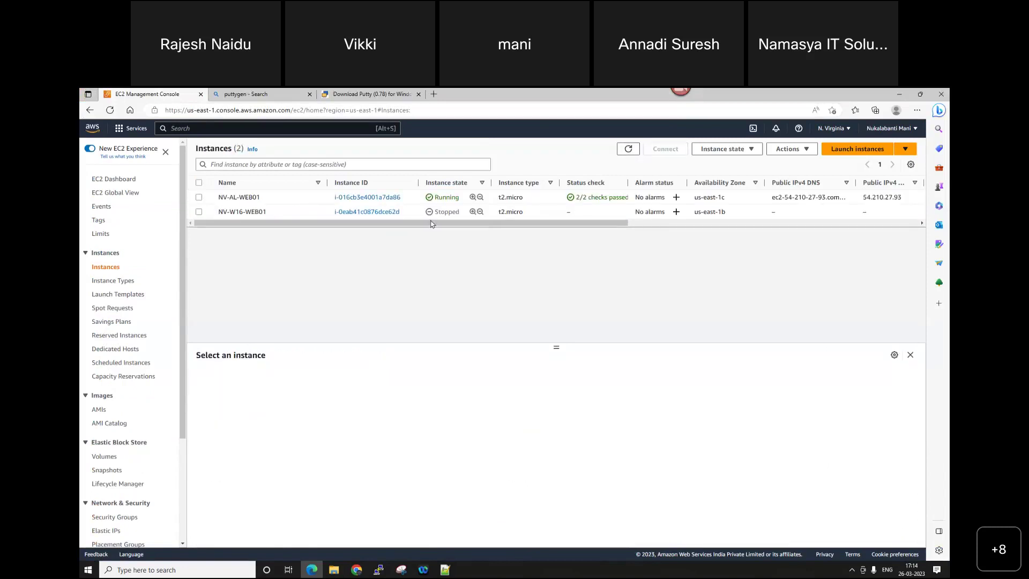
pyautogui.click(199, 200)
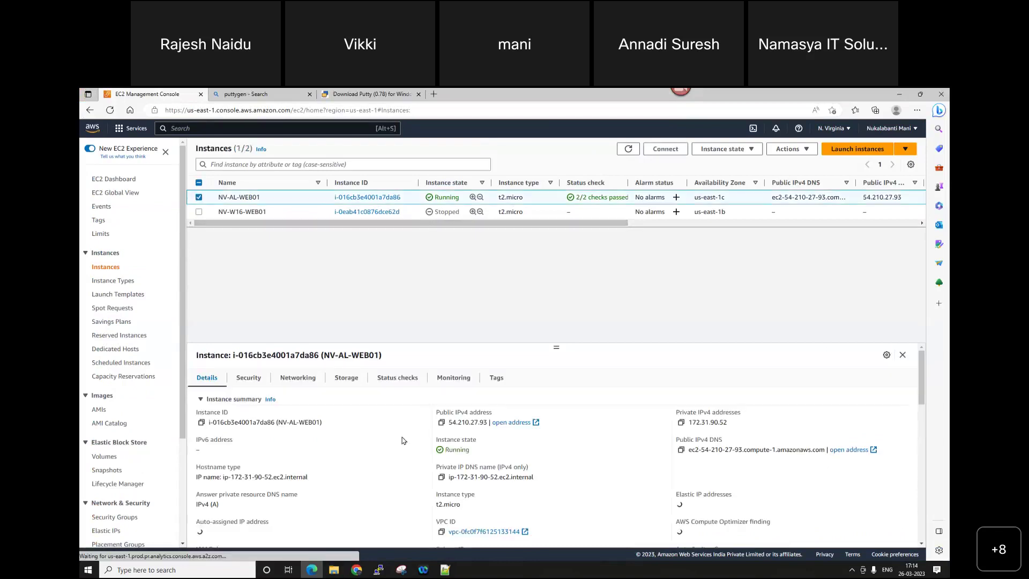
pyautogui.click(441, 423)
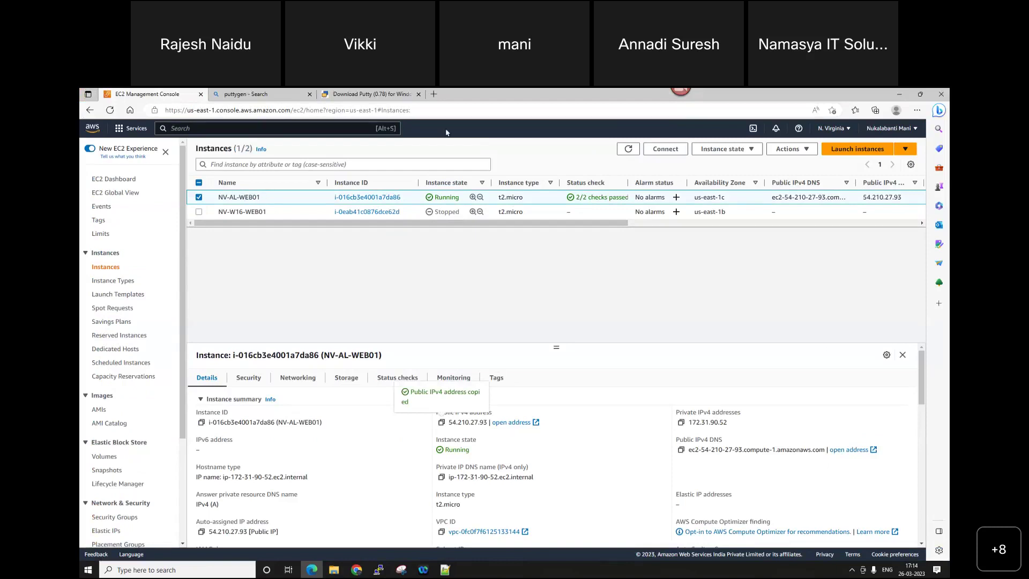
# Open putty.org in a new browser tab to view the PuTTY download page.
pyautogui.click(434, 94)
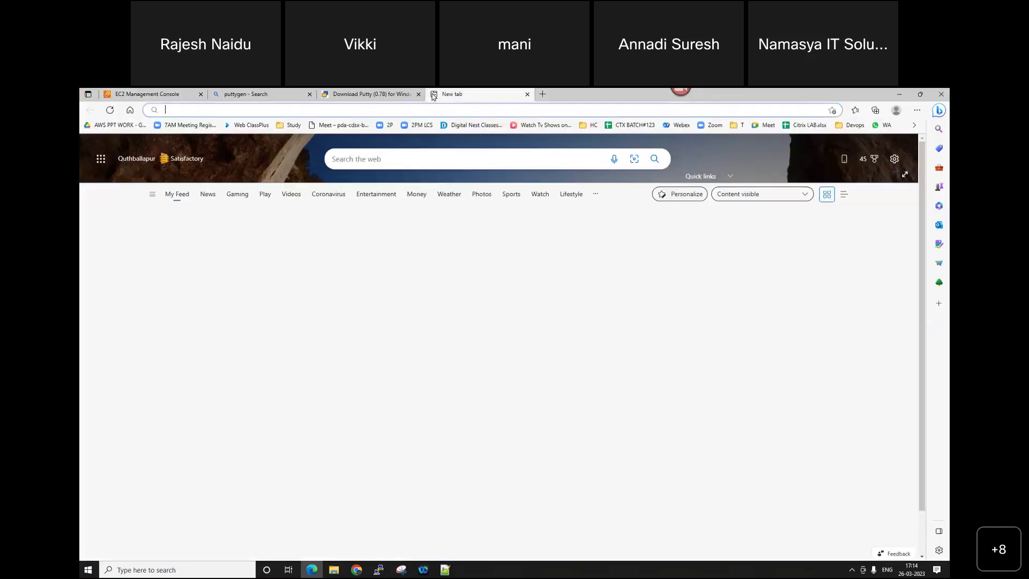
pyautogui.write('putty')
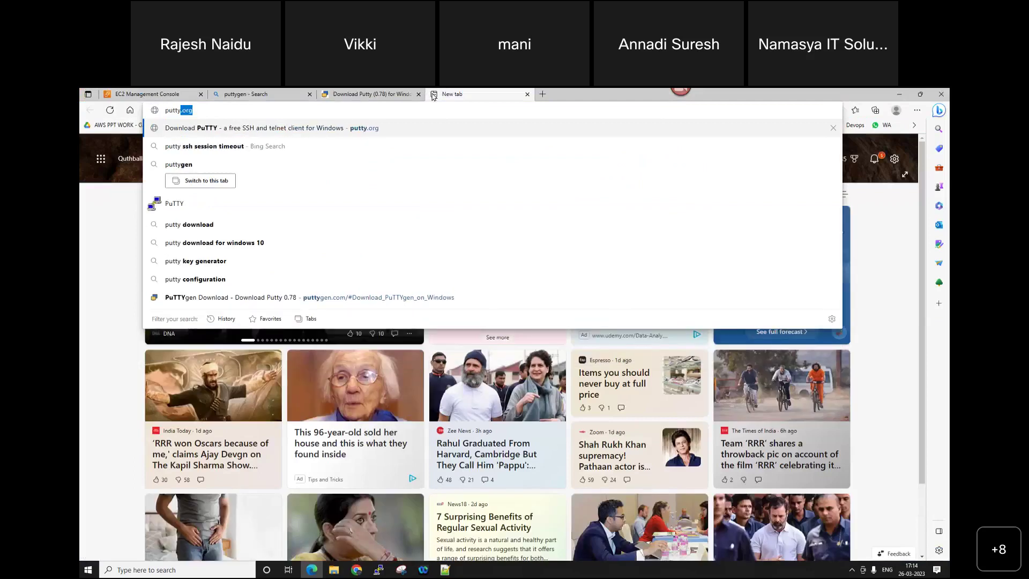
pyautogui.press('Right')
pyautogui.press('Return')
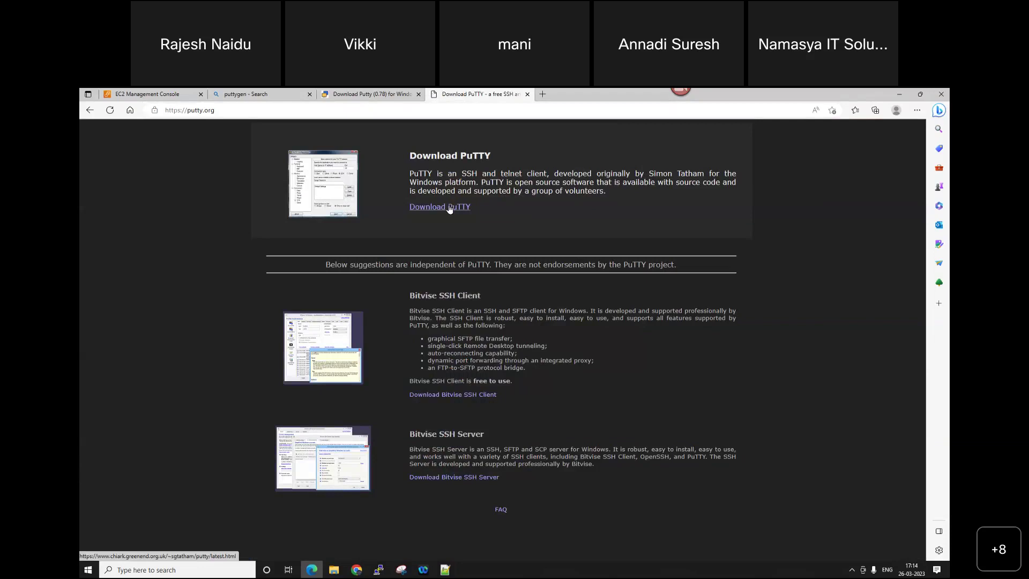
# Find the installed putty.exe on the computer and start PuTTY.
pyautogui.click(89, 569)
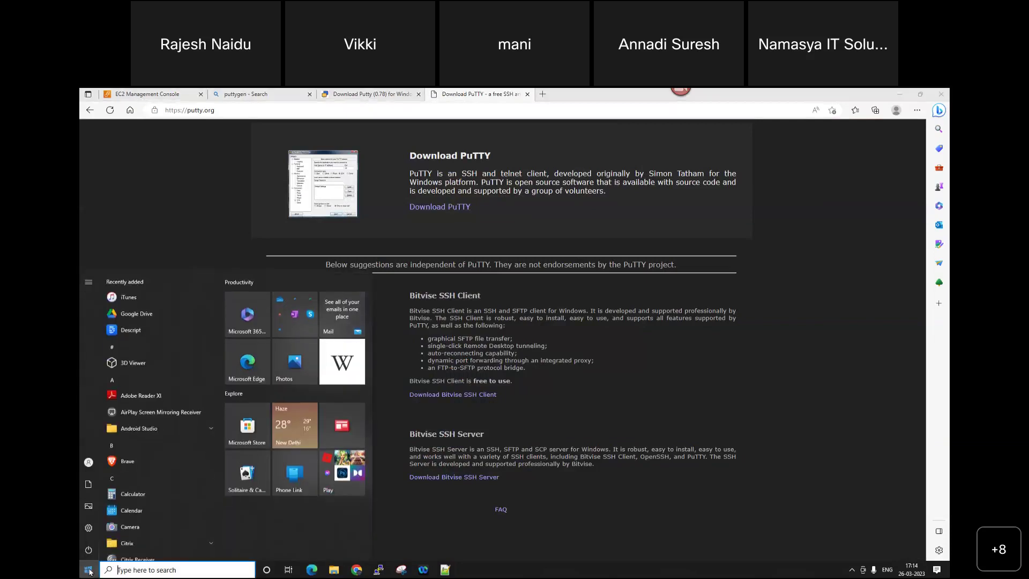
pyautogui.write('put')
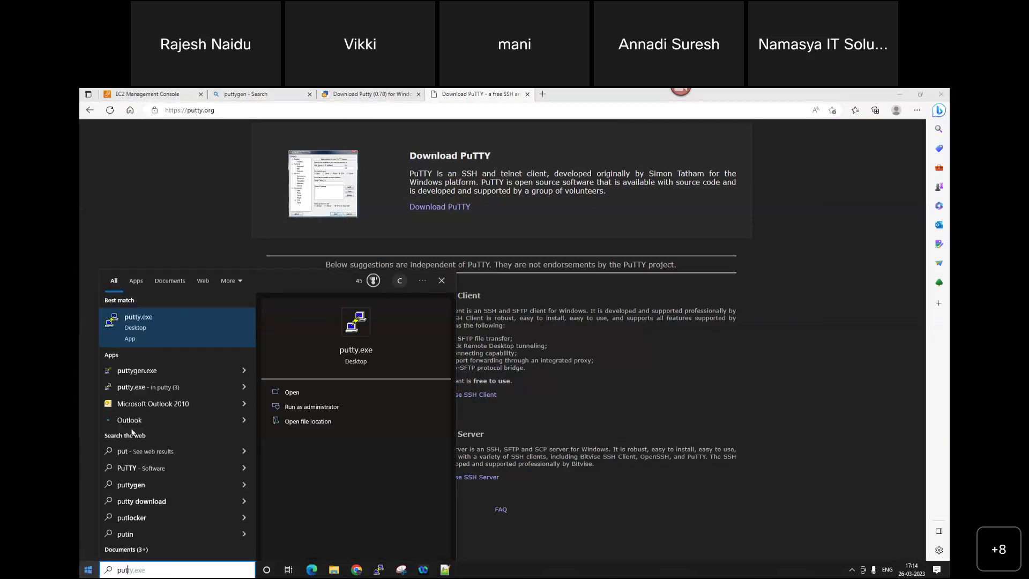
pyautogui.click(138, 321)
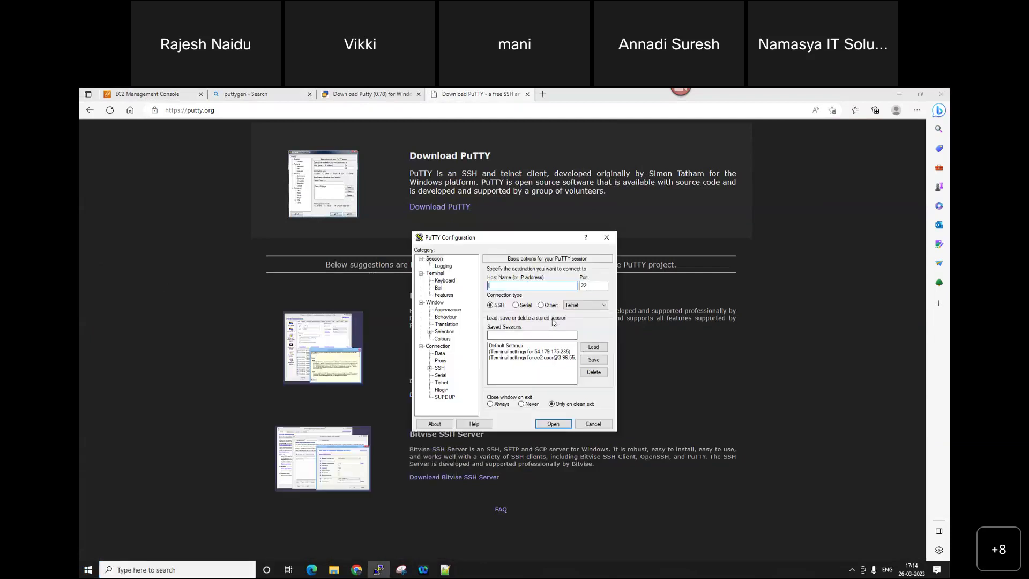
# Open the Credentials settings under SSH authentication in PuTTY Configuration.
pyautogui.click(440, 369)
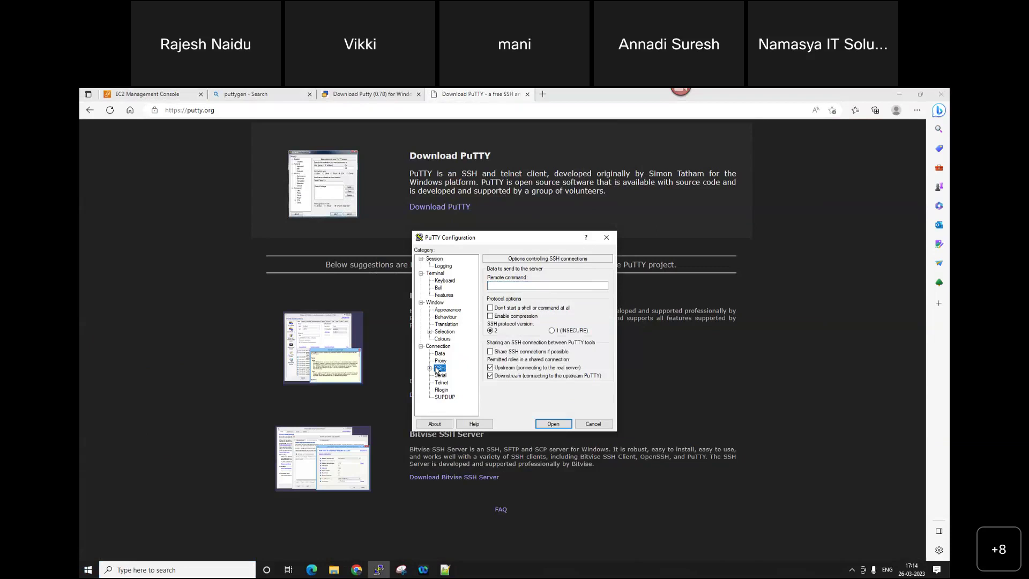
pyautogui.click(429, 368)
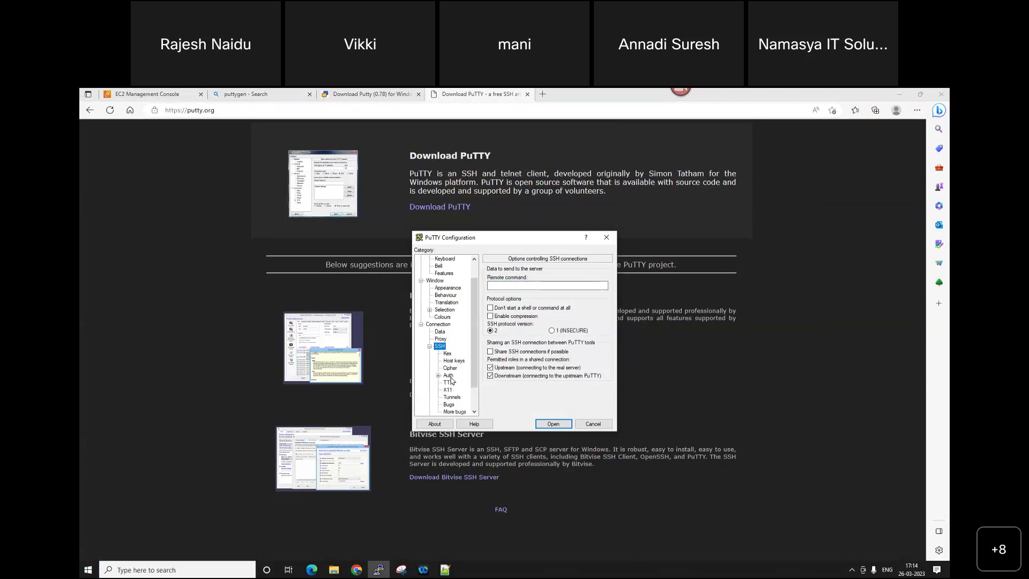
pyautogui.click(448, 375)
pyautogui.click(438, 375)
pyautogui.click(463, 383)
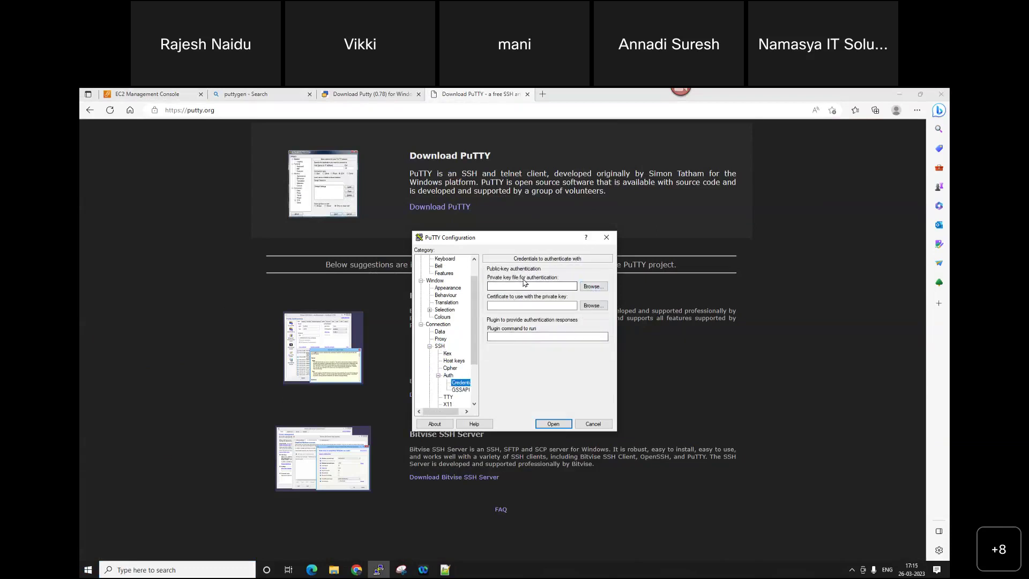
# Load NV_AL_Keypair.ppk from the Desktop's Keypairs > NV folder as the private key for authentication, and open the SSH connection.
pyautogui.click(593, 287)
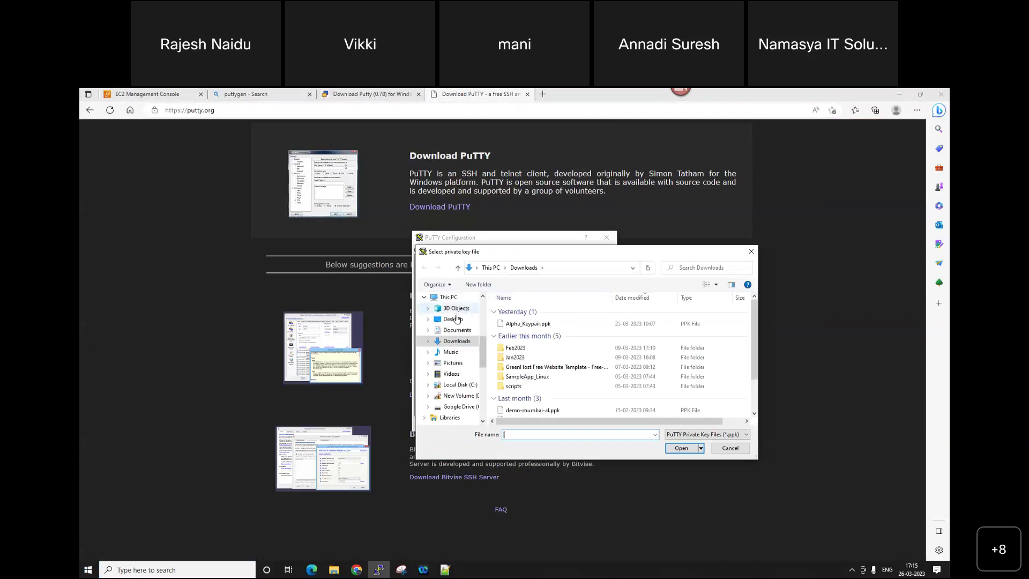
pyautogui.click(457, 319)
pyautogui.doubleClick(519, 328)
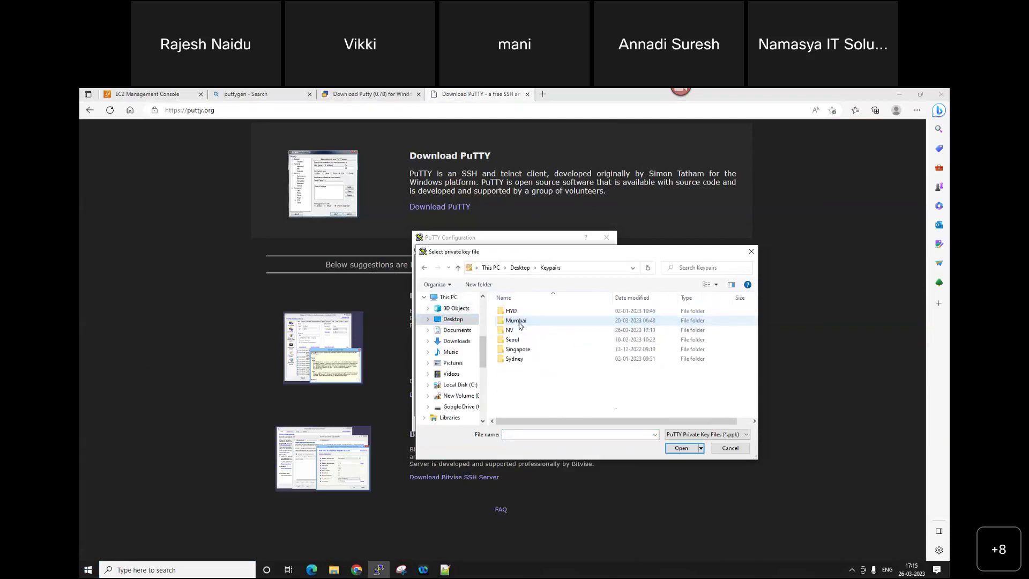
pyautogui.doubleClick(523, 330)
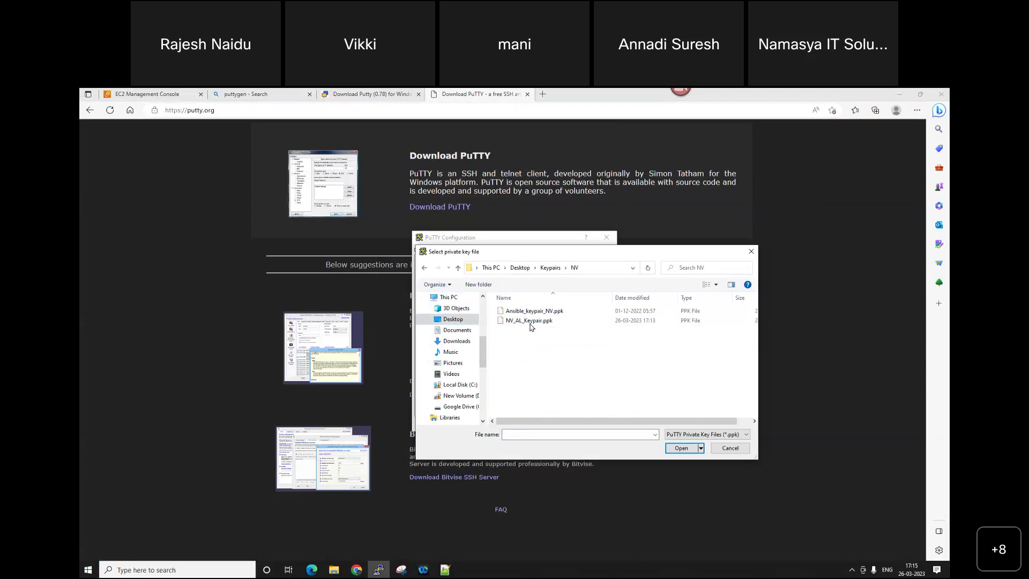
pyautogui.click(530, 323)
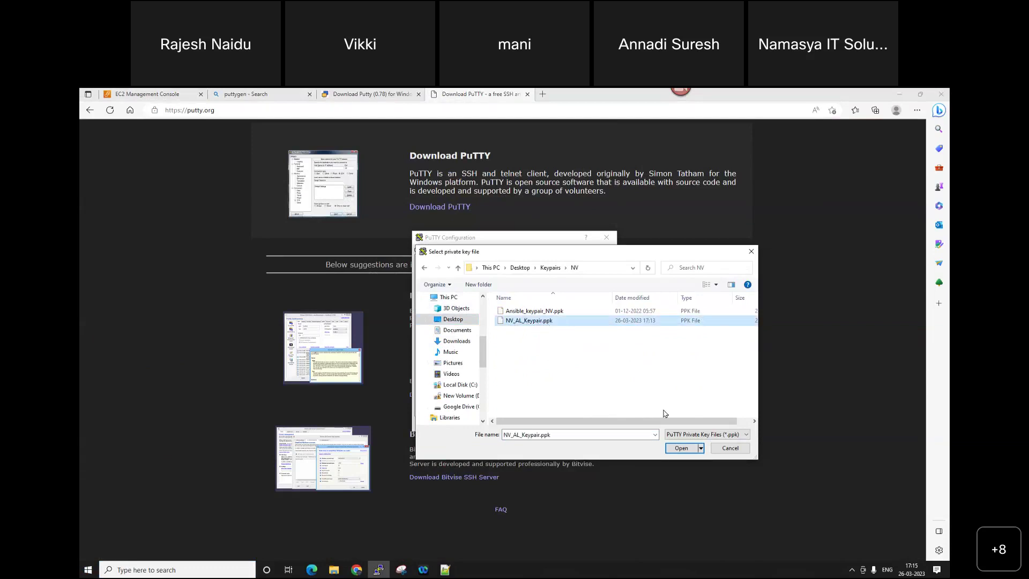
pyautogui.click(685, 450)
pyautogui.click(559, 424)
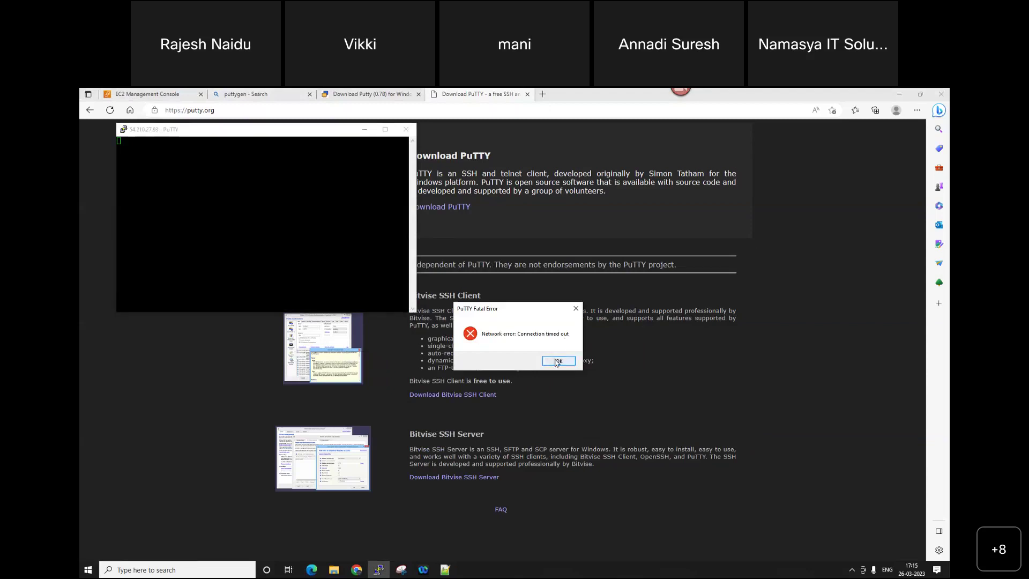
# Start draw.io and open the existing diagram Weekend Batch.drawio from the Draw.io folder on the Desktop.
pyautogui.click(334, 569)
pyautogui.write('dr')
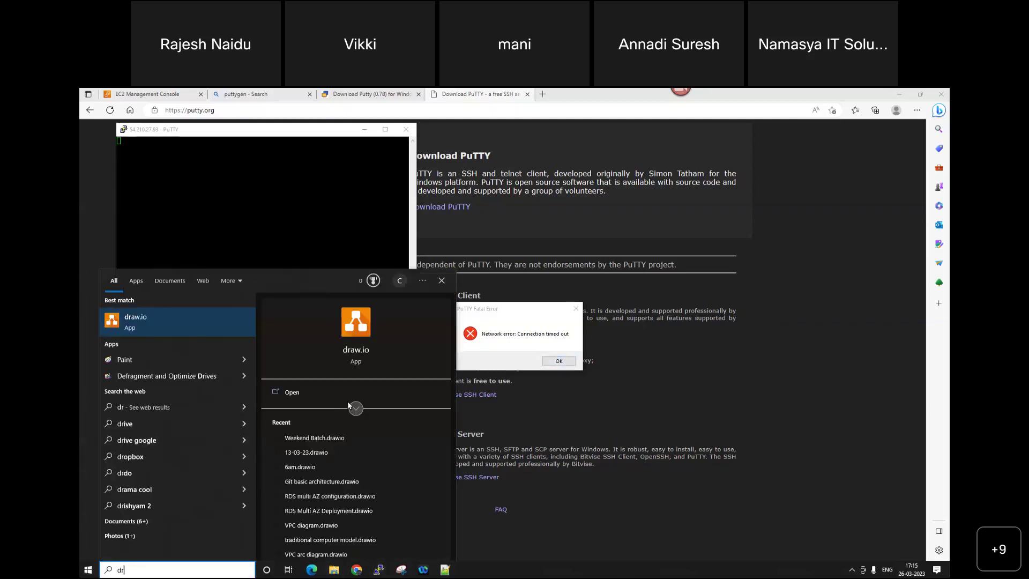
pyautogui.press('Return')
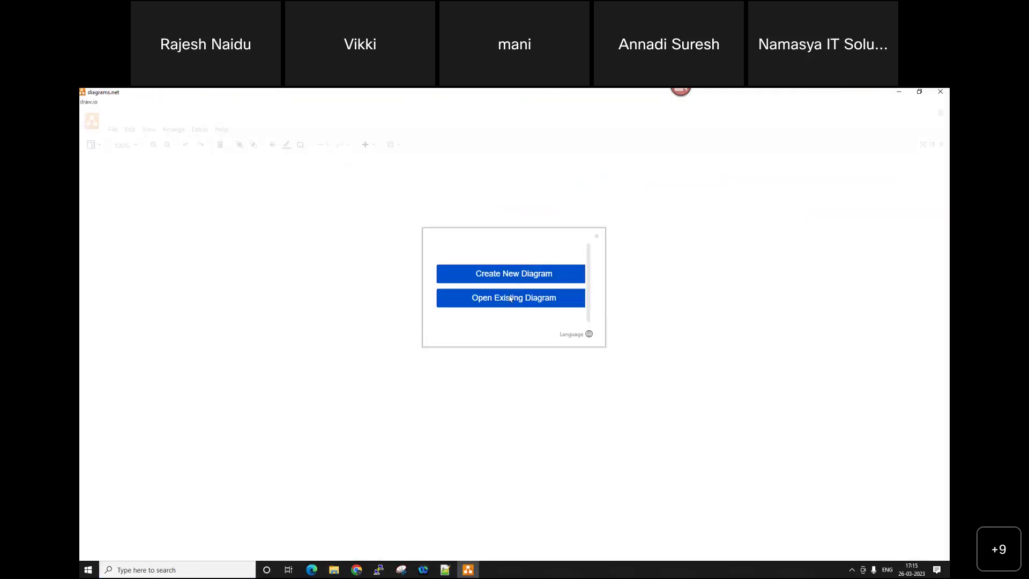
pyautogui.click(511, 298)
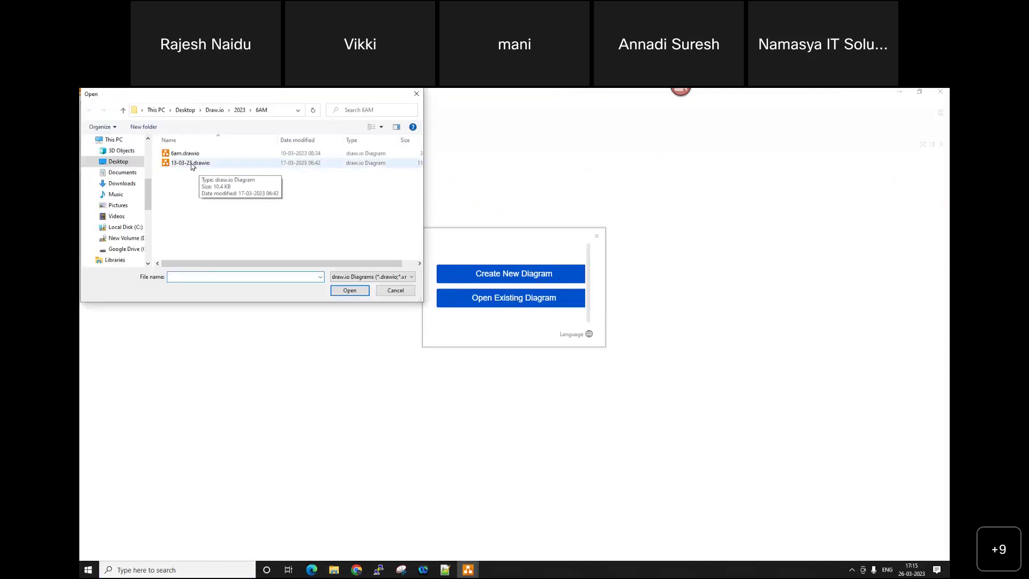
pyautogui.click(238, 110)
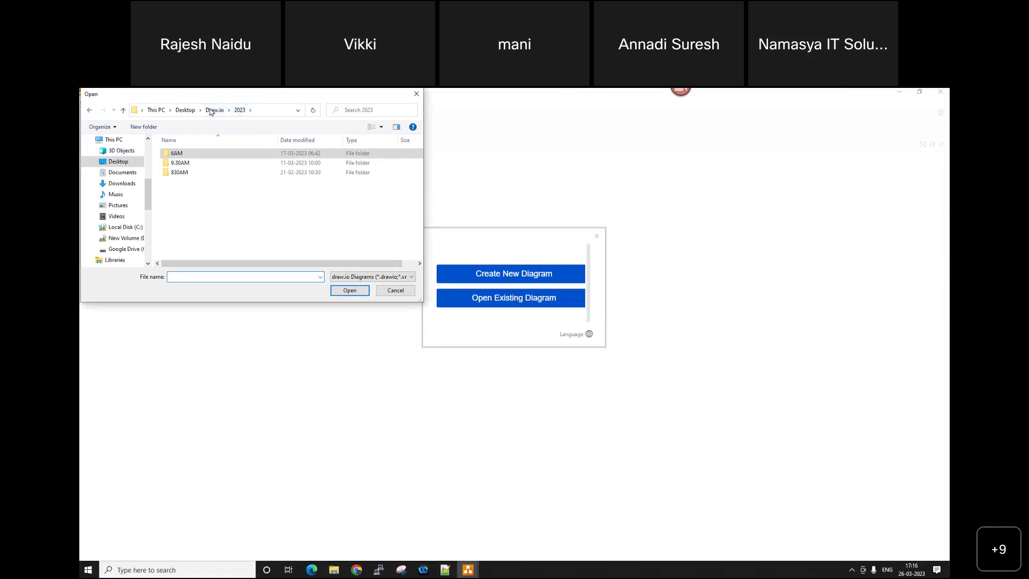
pyautogui.click(210, 111)
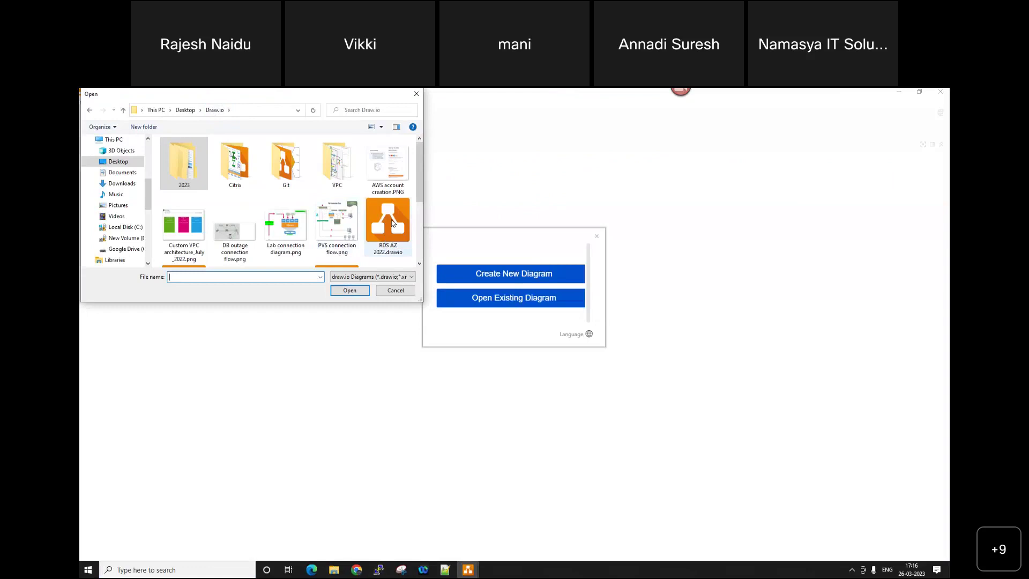
pyautogui.scroll(-3, 392, 222)
pyautogui.click(192, 242)
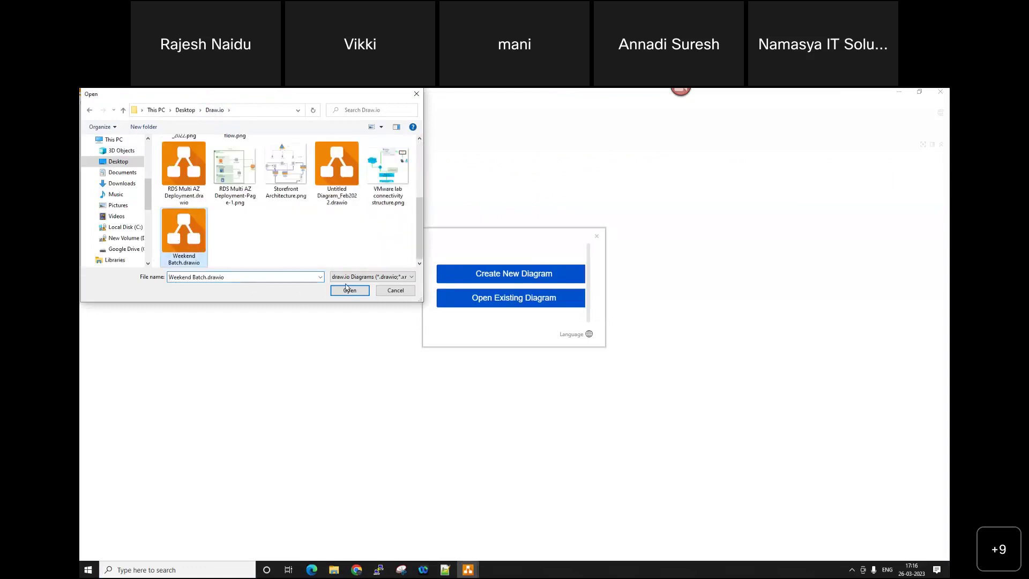
pyautogui.click(352, 293)
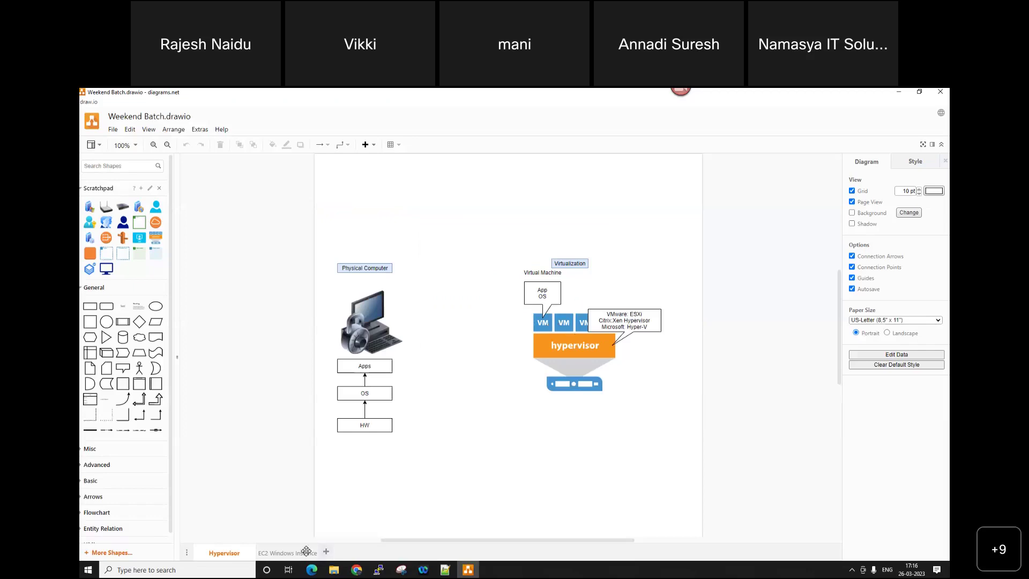
# Select and copy the entire diagram on the EC2 Windows Instance page.
pyautogui.click(294, 553)
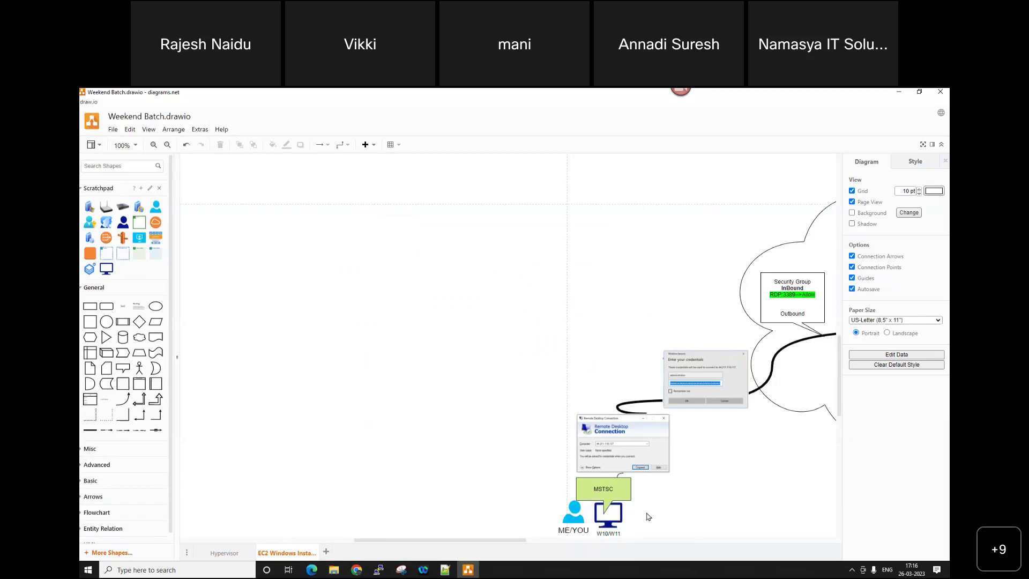
pyautogui.moveTo(519, 540); pyautogui.dragTo(610, 550)
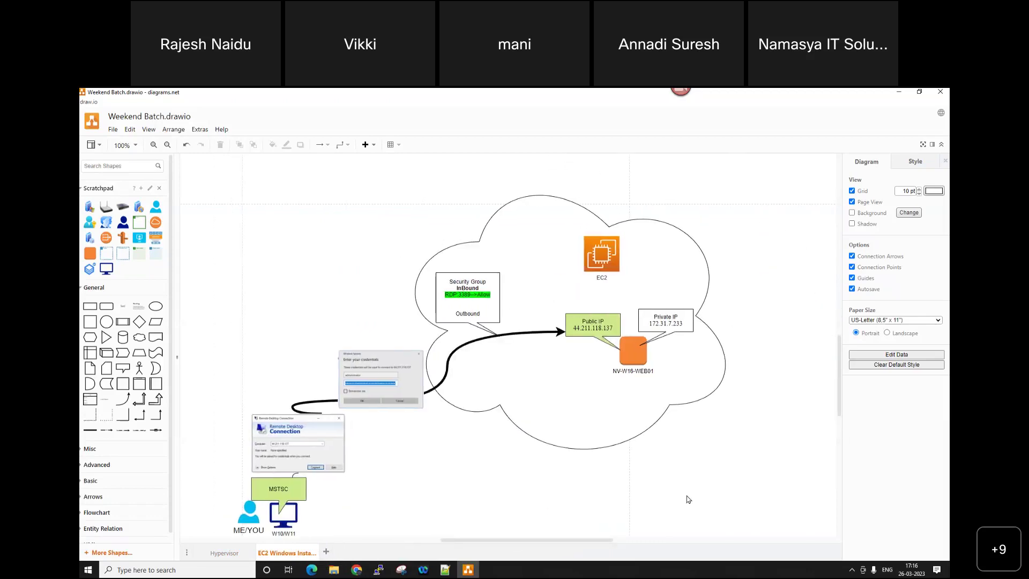
pyautogui.hotkey('ctrl', 'a')
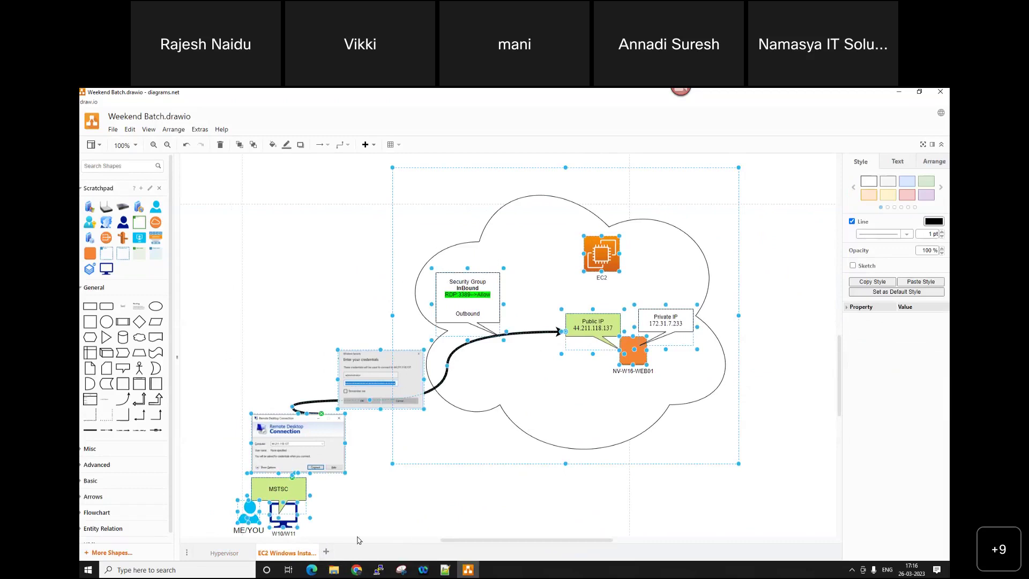
# Add a new page to the diagram file and rename it as EC2 Linux Instance.
pyautogui.click(327, 551)
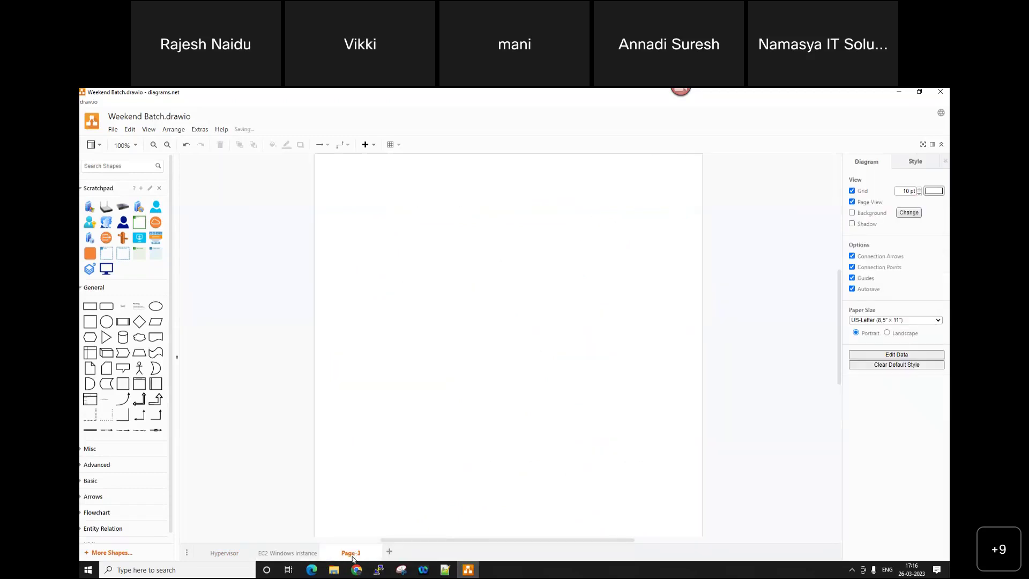
pyautogui.rightClick(351, 555)
pyautogui.click(384, 536)
pyautogui.write('Ec2')
pyautogui.press('BackSpace')
pyautogui.press('BackSpace')
pyautogui.write('EC2 Linux Instance')
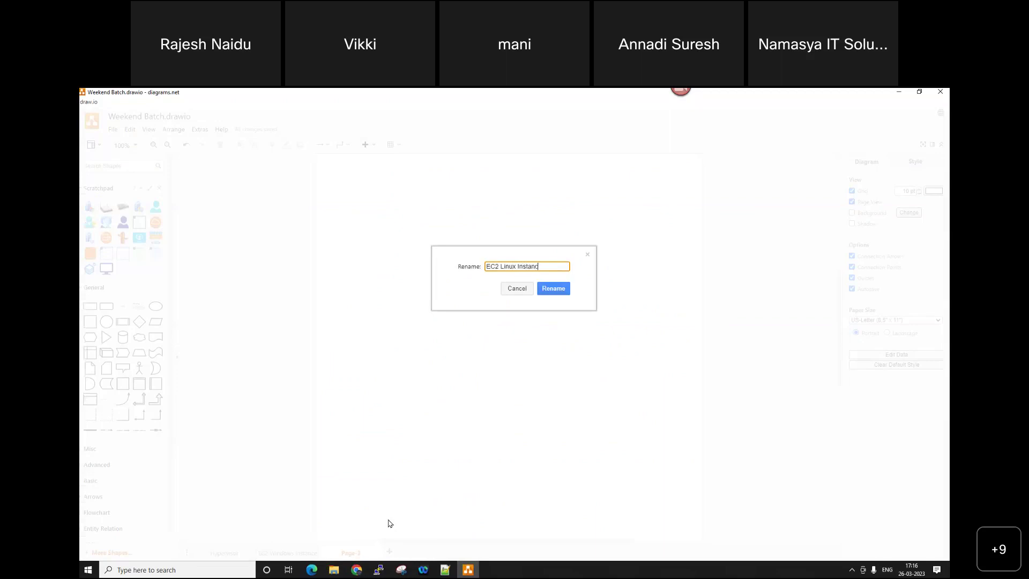
pyautogui.click(552, 287)
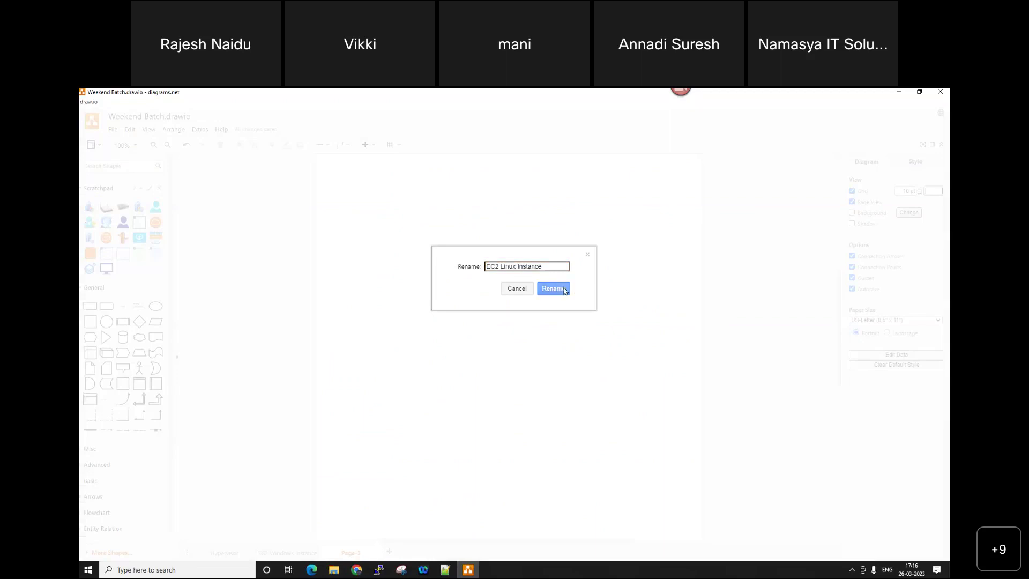
pyautogui.click(564, 290)
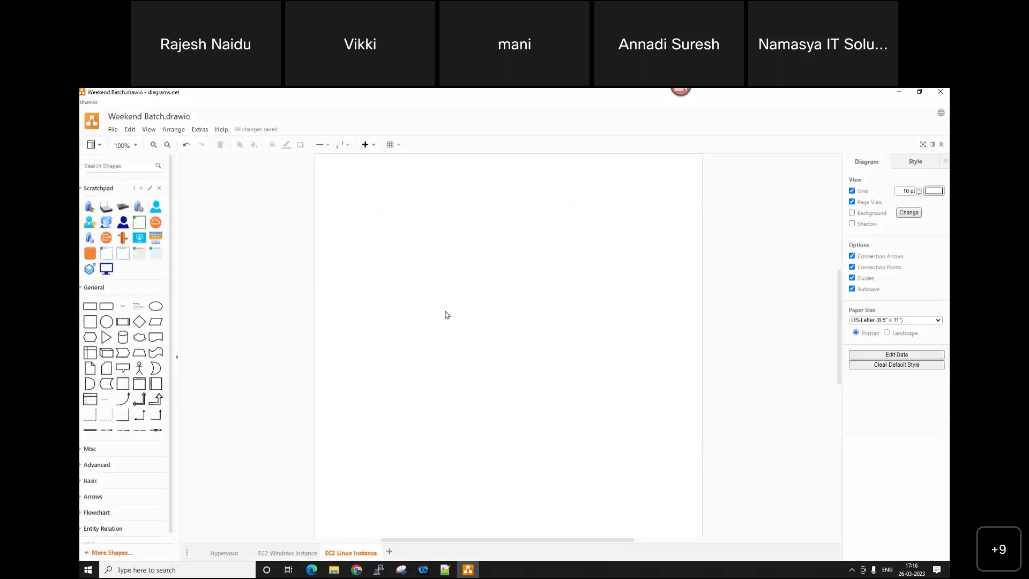
# Paste the copied diagram onto the EC2 Linux Instance page and relabel the orange server shape as NV-AL-WEB01.
pyautogui.hotkey('ctrl', 'v')
pyautogui.click(586, 492)
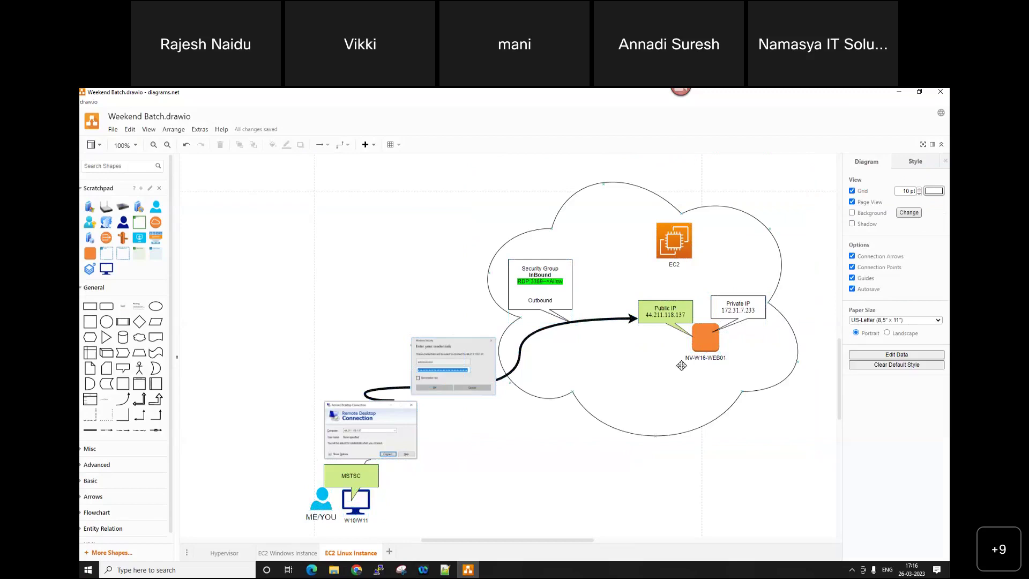
pyautogui.click(716, 337)
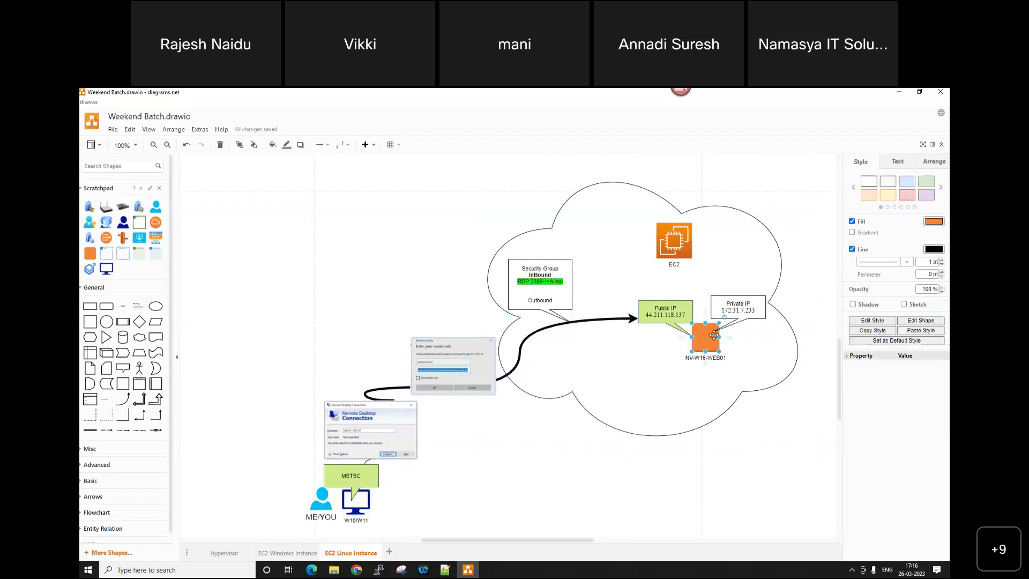
pyautogui.doubleClick(709, 339)
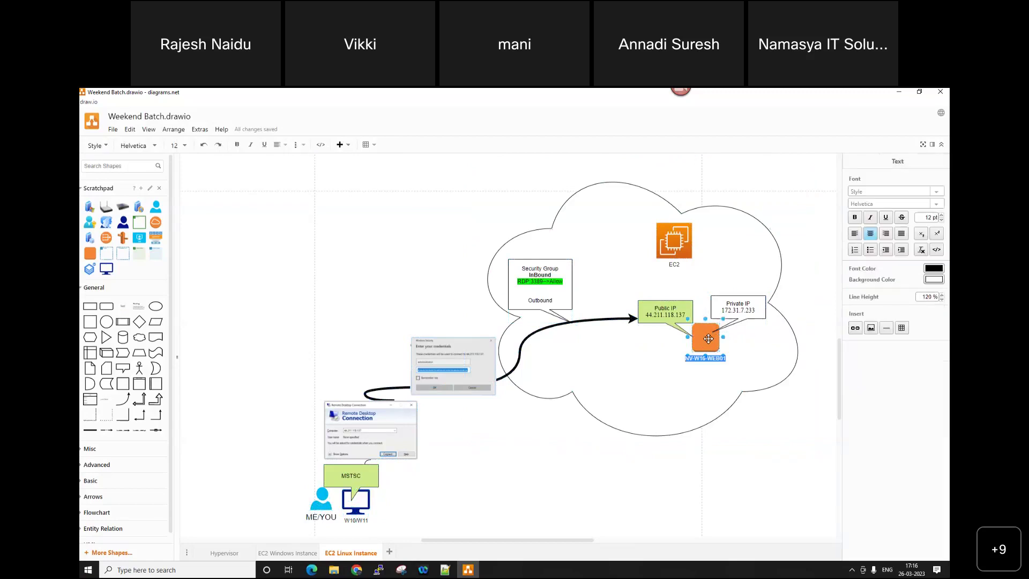
pyautogui.press('End')
pyautogui.press('BackSpace')
pyautogui.press('BackSpace')
pyautogui.press('BackSpace')
pyautogui.write('AL')
pyautogui.click(606, 397)
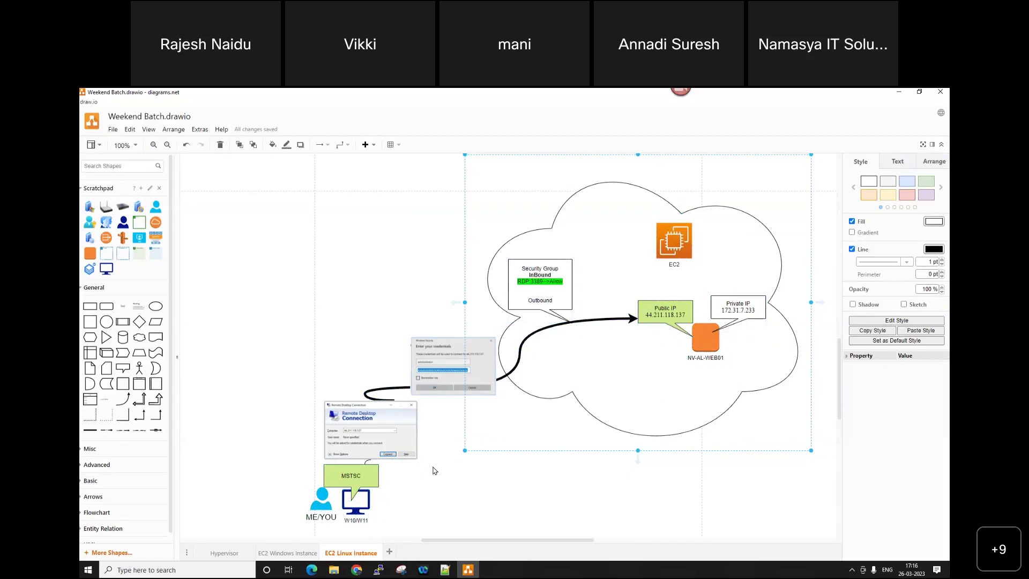
# Change the MSTSC callout's text to Putty and delete the Remote Desktop Connection picture above it.
pyautogui.click(354, 478)
pyautogui.doubleClick(354, 478)
pyautogui.write('F')
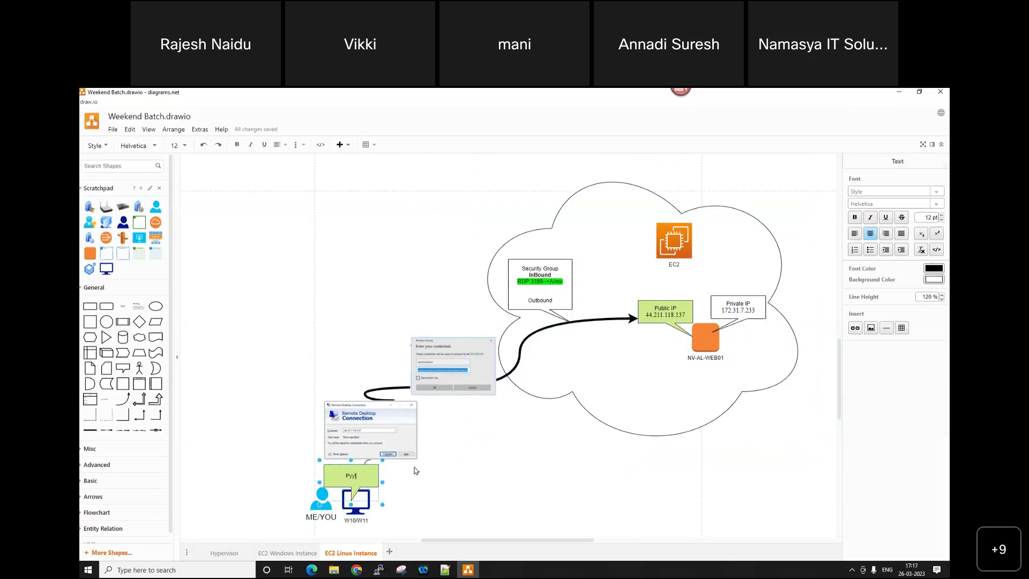
pyautogui.write('utty')
pyautogui.click(391, 425)
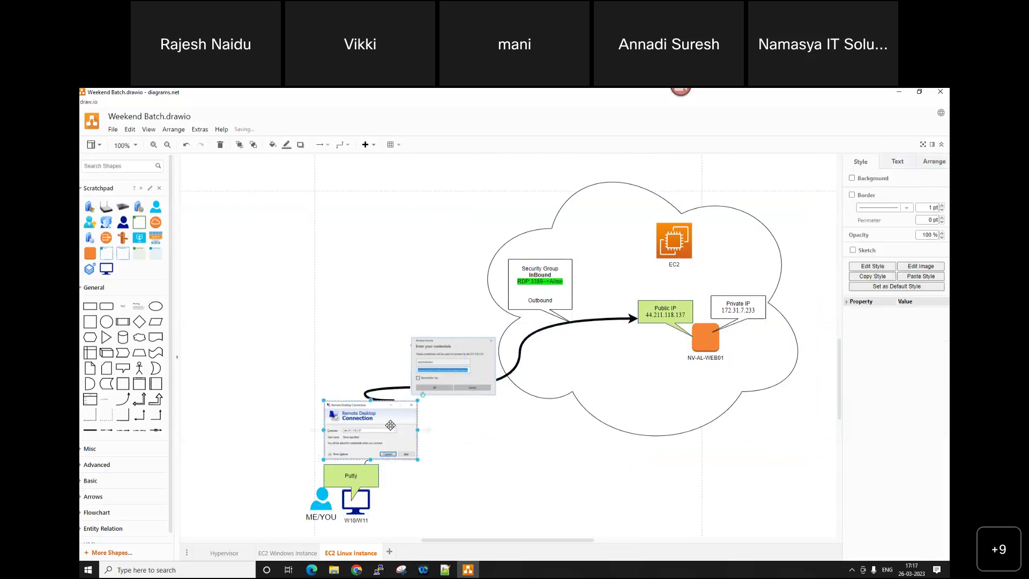
pyautogui.press('Delete')
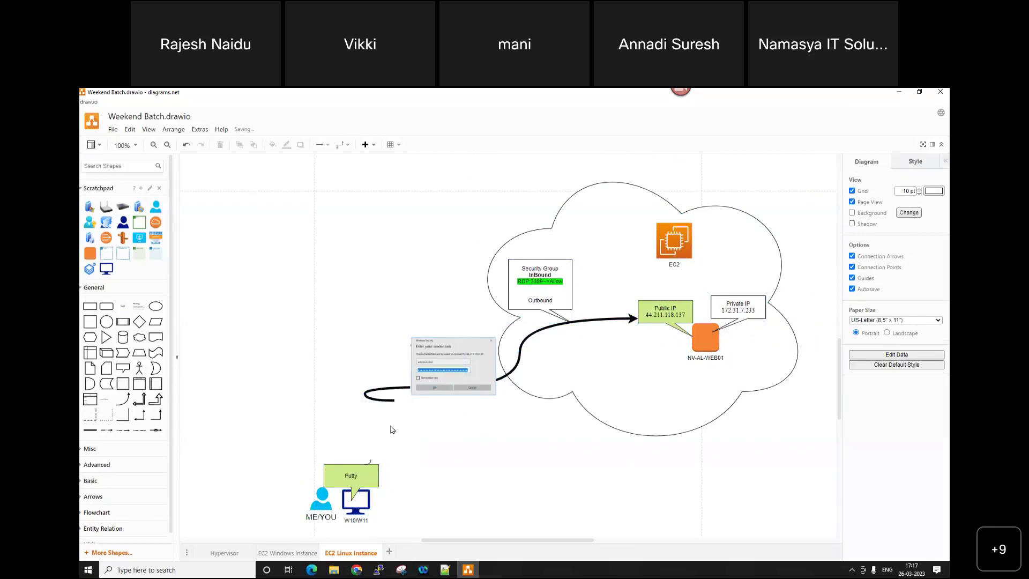
# Find PuTTY on the computer and open a new PuTTY Configuration window.
pyautogui.press('super')
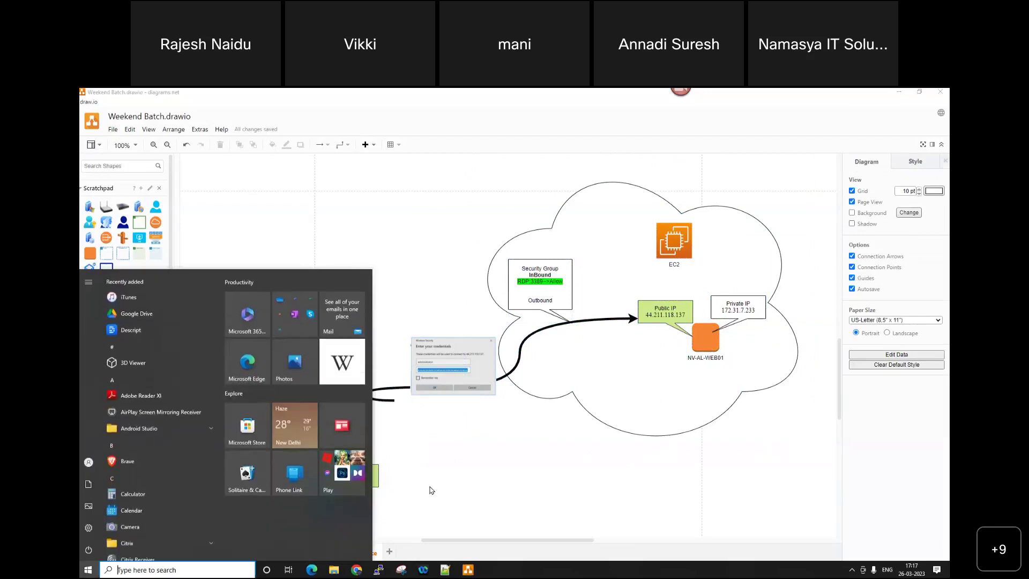
pyautogui.write('putty')
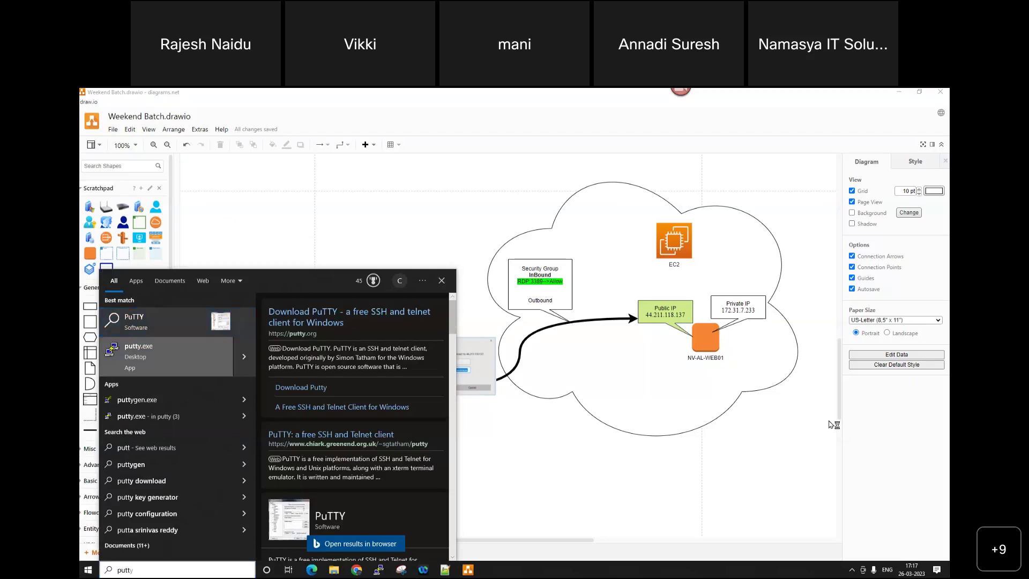
pyautogui.click(131, 317)
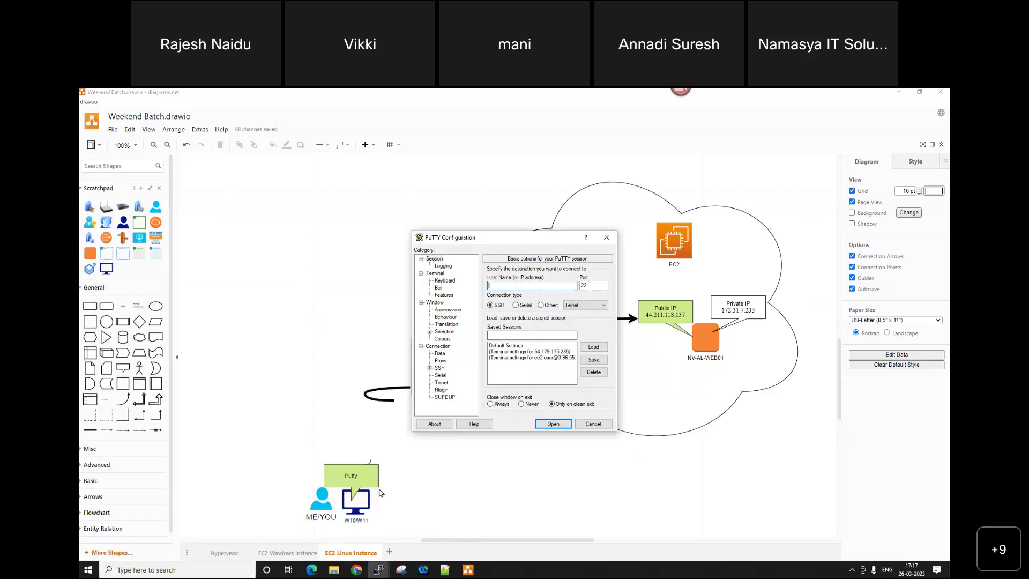
# Check the public IPv4 address of NV-AL-WEB01 in the browser's EC2 console and enter 54.210.27.93 as PuTTY's host name.
pyautogui.click(315, 570)
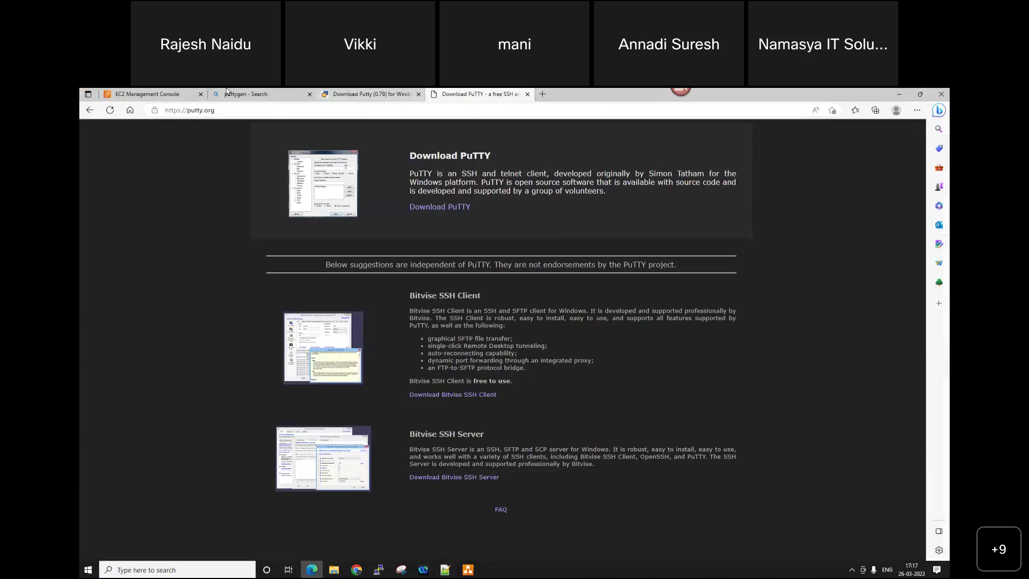
pyautogui.hotkey('ctrl', 'Tab')
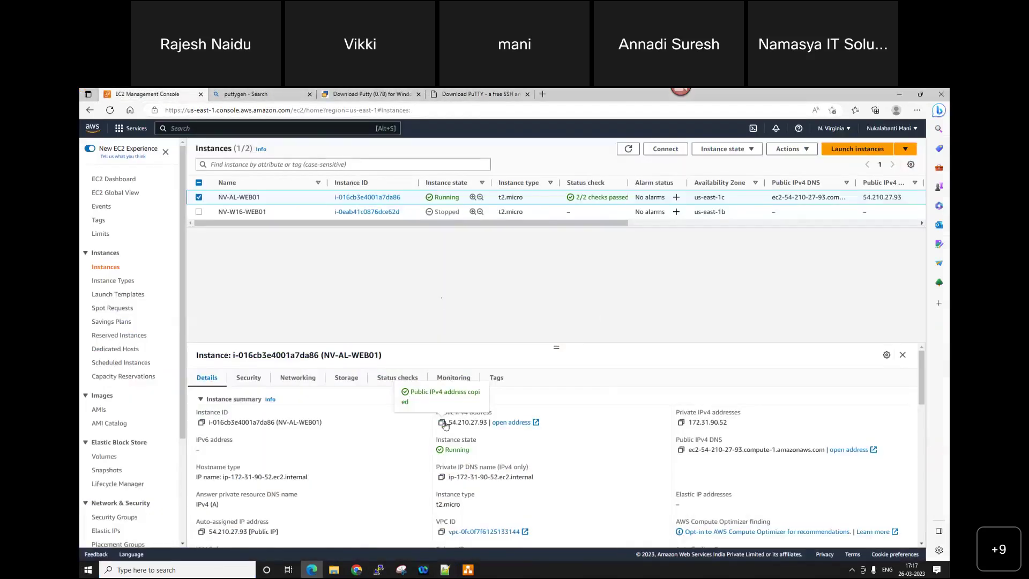
pyautogui.hotkey('ctrl', 'shift', 'Tab')
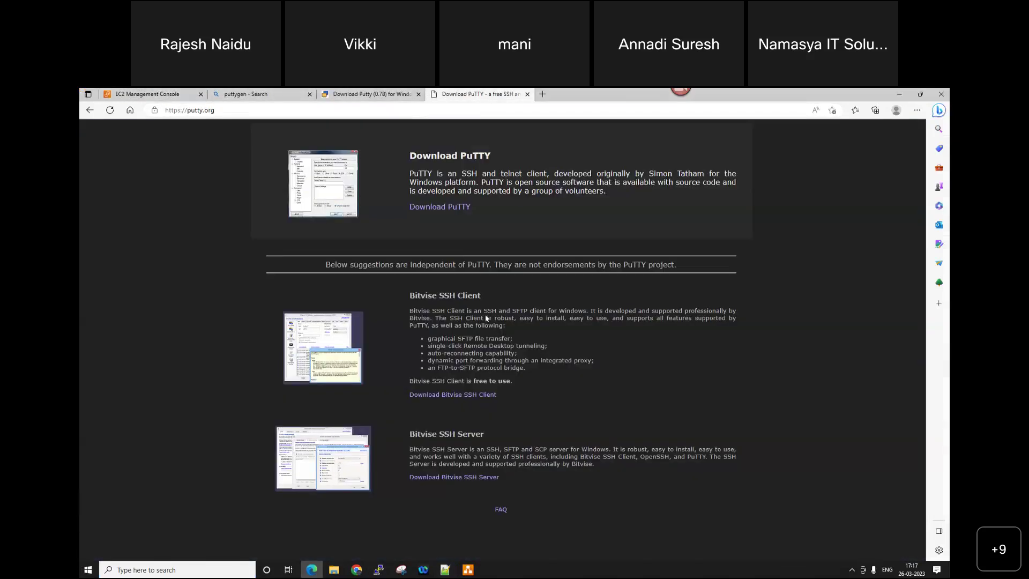
pyautogui.hotkey('alt', 'Tab')
pyautogui.click(532, 282)
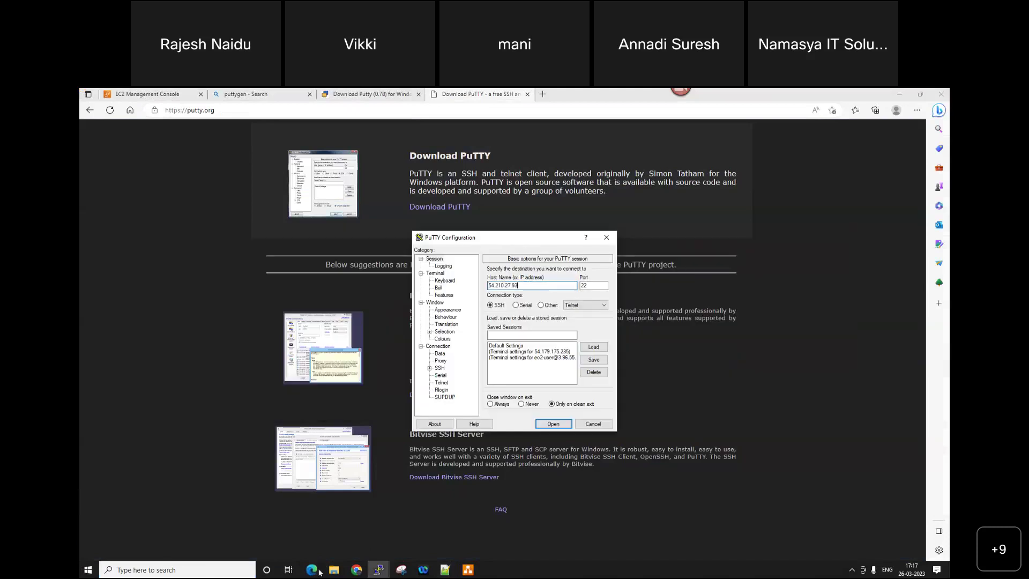
# Capture the PuTTY Configuration window as a rectangular snip with Snipping Tool.
pyautogui.click(401, 569)
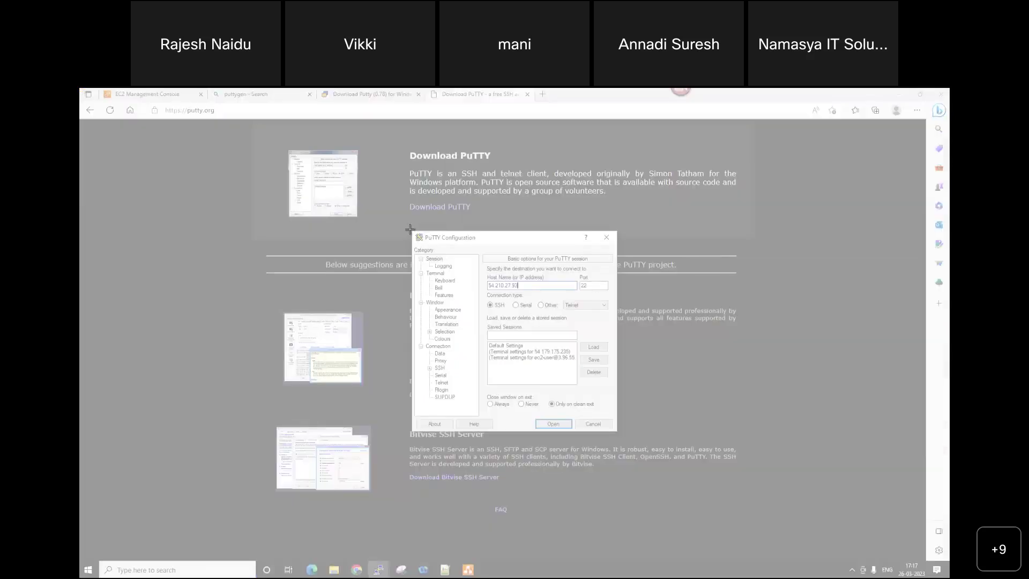
pyautogui.moveTo(409, 229); pyautogui.dragTo(620, 435)
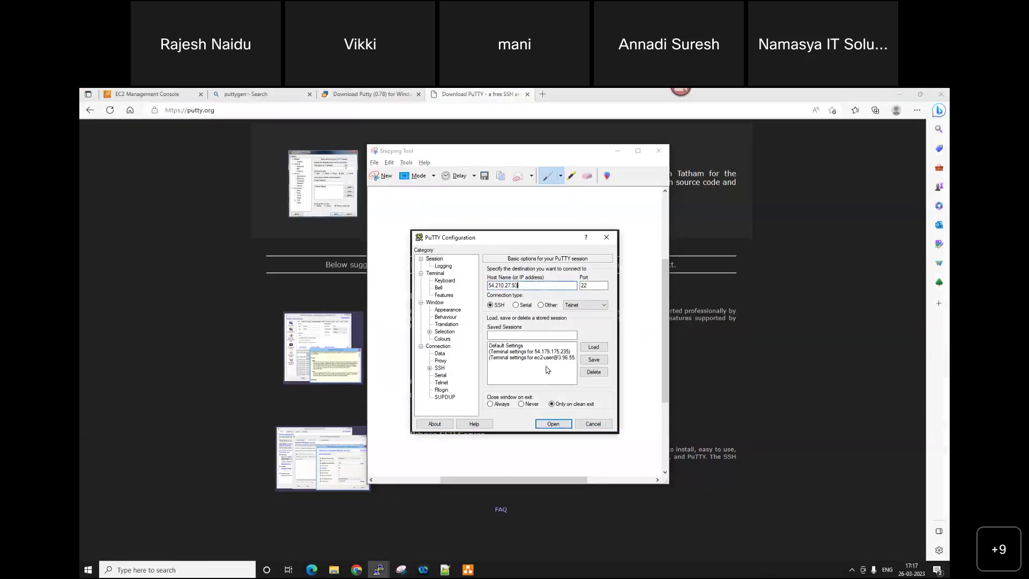
# Switch to draw.io, paste the PuTTY Configuration snip on the EC2 Linux Instance page, shrink it and place it just above the Putty callout.
pyautogui.hotkey('alt', 'Tab')
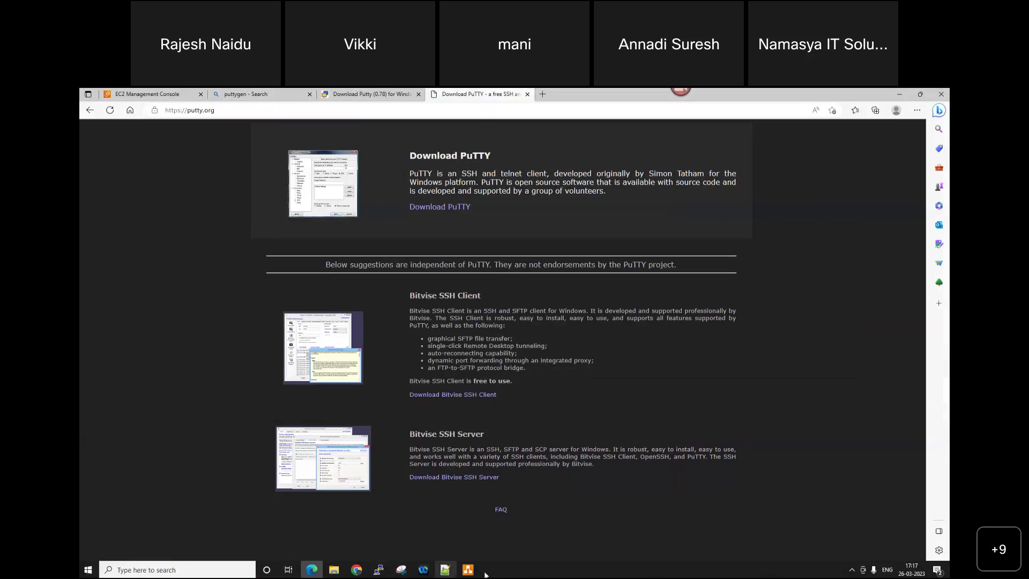
pyautogui.click(468, 570)
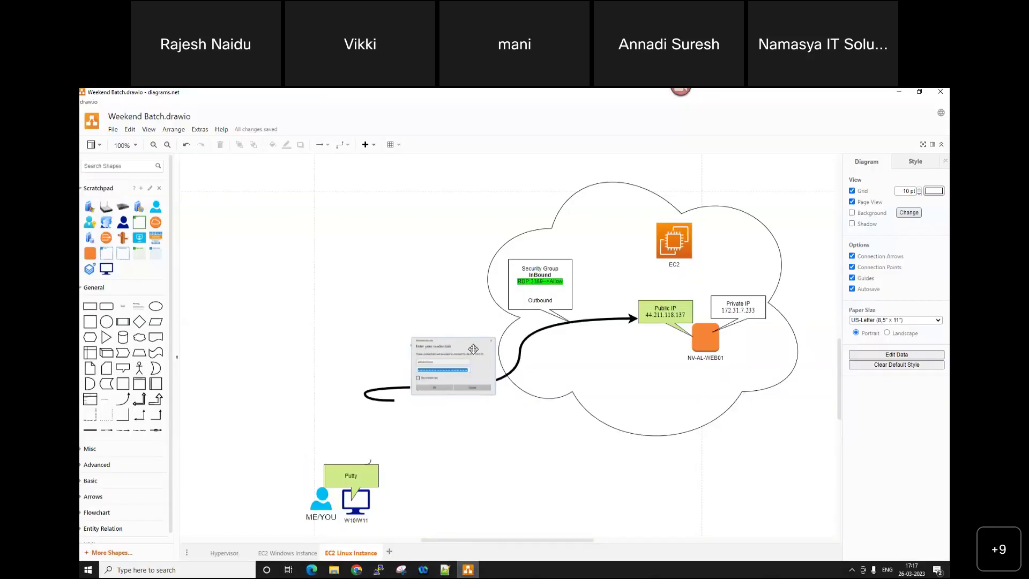
pyautogui.hotkey('ctrl', 'v')
pyautogui.moveTo(536, 445); pyautogui.dragTo(272, 180)
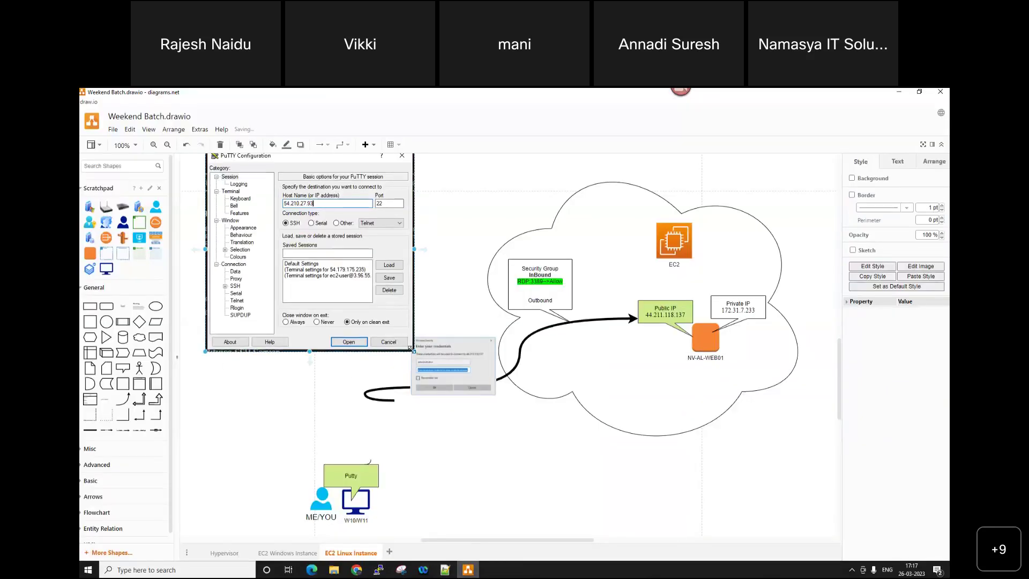
pyautogui.moveTo(413, 352); pyautogui.dragTo(292, 232)
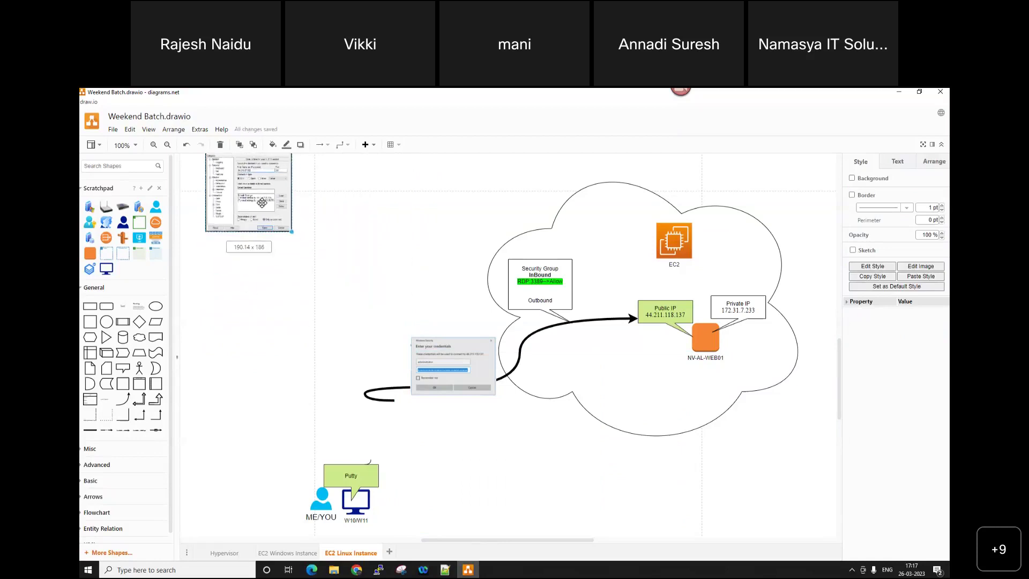
pyautogui.moveTo(255, 189); pyautogui.dragTo(387, 438)
pyautogui.moveTo(425, 476); pyautogui.dragTo(403, 455)
pyautogui.moveTo(376, 418); pyautogui.dragTo(384, 422)
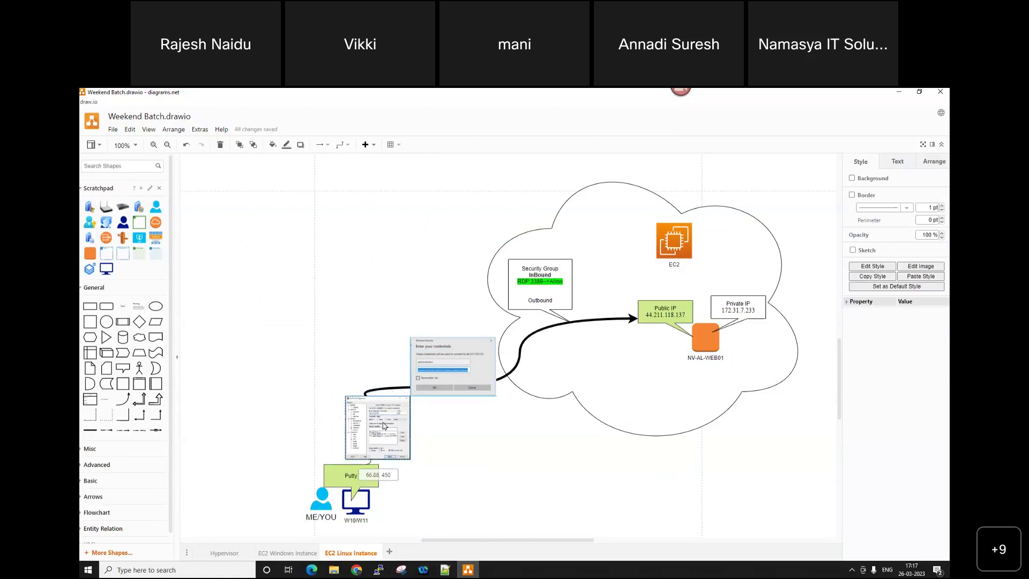
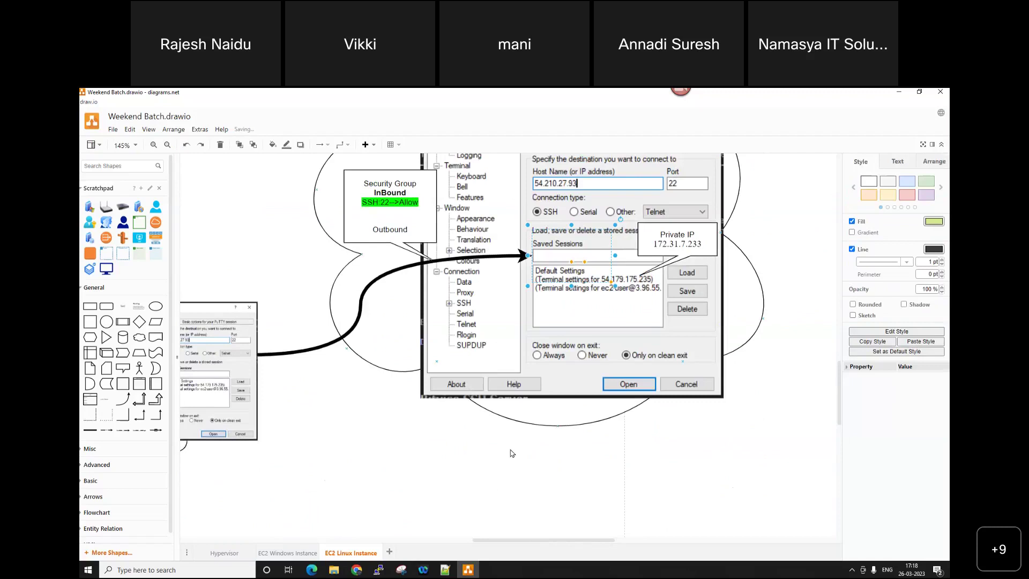
# Copy NV-AL-WEB01's public IPv4 address from the browser's EC2 console and set the diagram's Public IP callout in draw.io to 54.210.27.93.
pyautogui.doubleClick(583, 247)
pyautogui.click(583, 246)
pyautogui.click(311, 570)
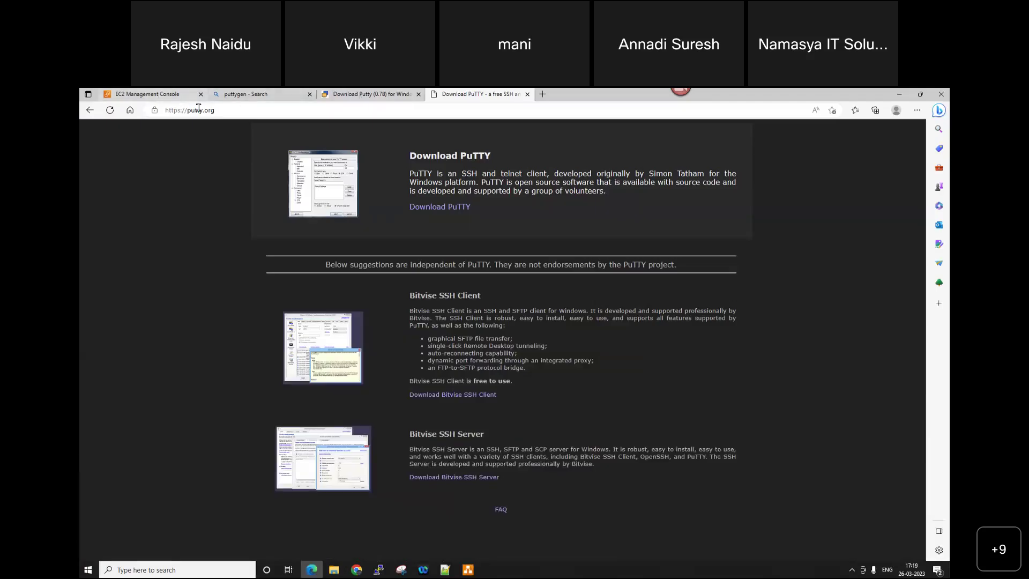
pyautogui.click(159, 94)
pyautogui.click(441, 423)
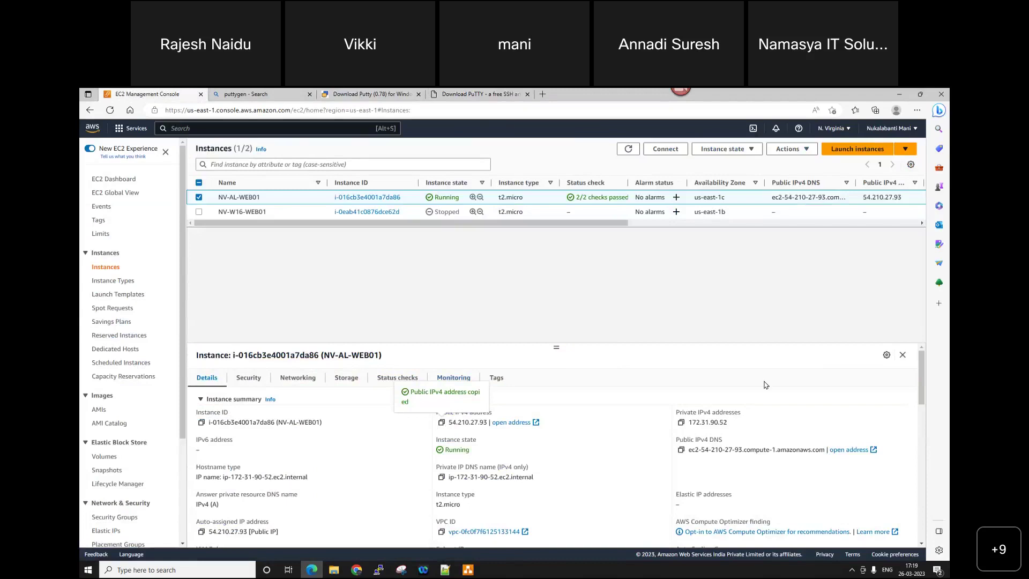
pyautogui.hotkey('alt', 'Tab')
pyautogui.hotkey('alt', 'Tab')
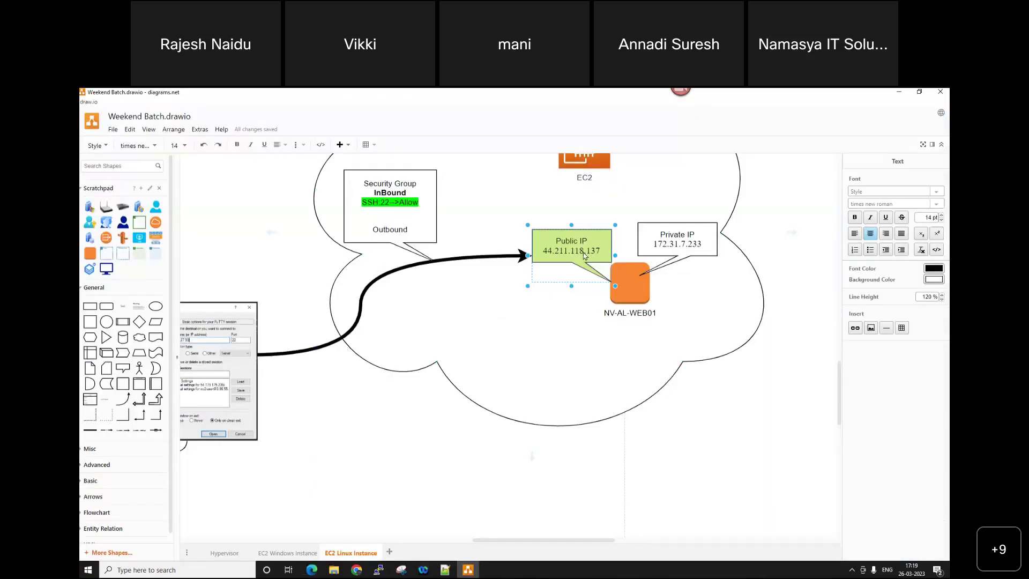
pyautogui.doubleClick(584, 252)
pyautogui.hotkey('ctrl', 'v')
# Look up NV-AL-WEB01's private IPv4 address in the browser's EC2 console and set the Private IP callout in draw.io to 172.31.90.52.
pyautogui.click(310, 572)
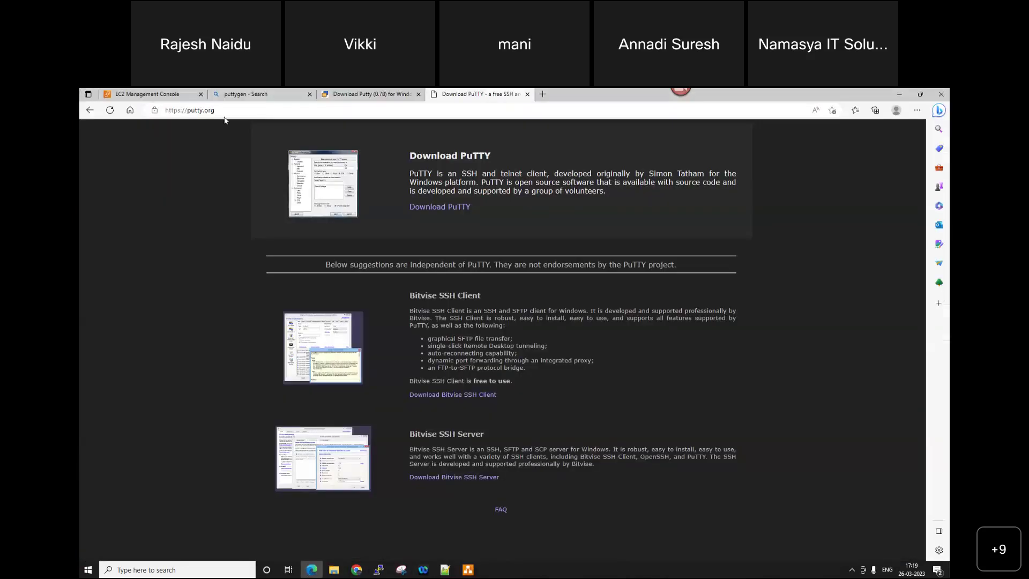
pyautogui.hotkey('ctrl', 'Tab')
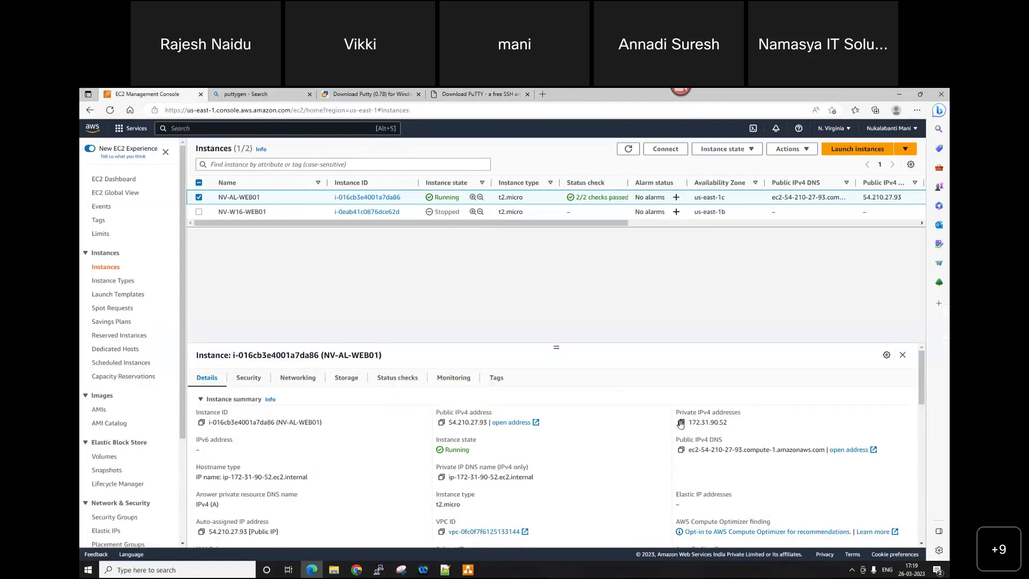
pyautogui.click(680, 421)
pyautogui.hotkey('ctrl', 'shift', 'Tab')
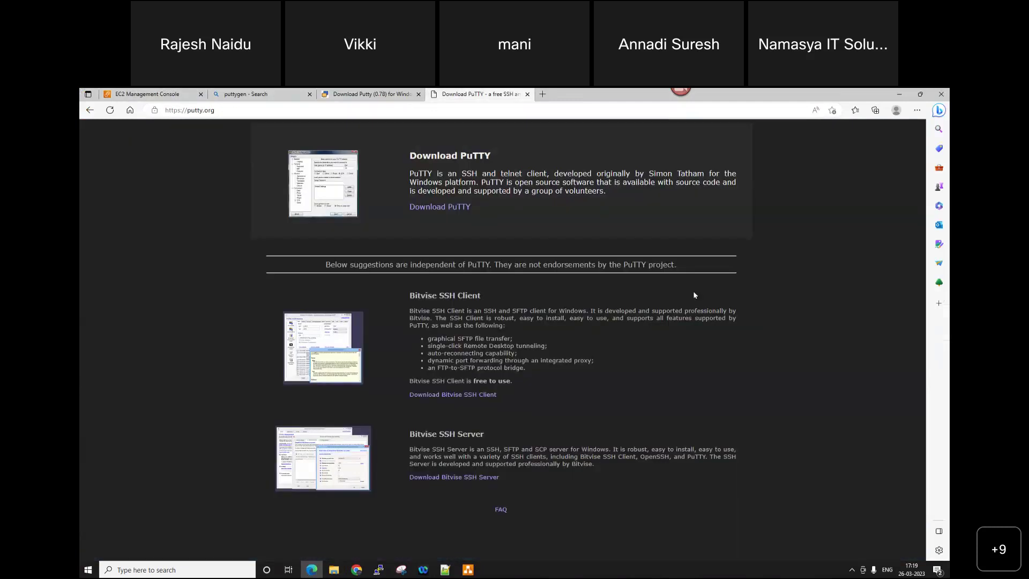
pyautogui.hotkey('alt', 'Tab')
pyautogui.doubleClick(690, 248)
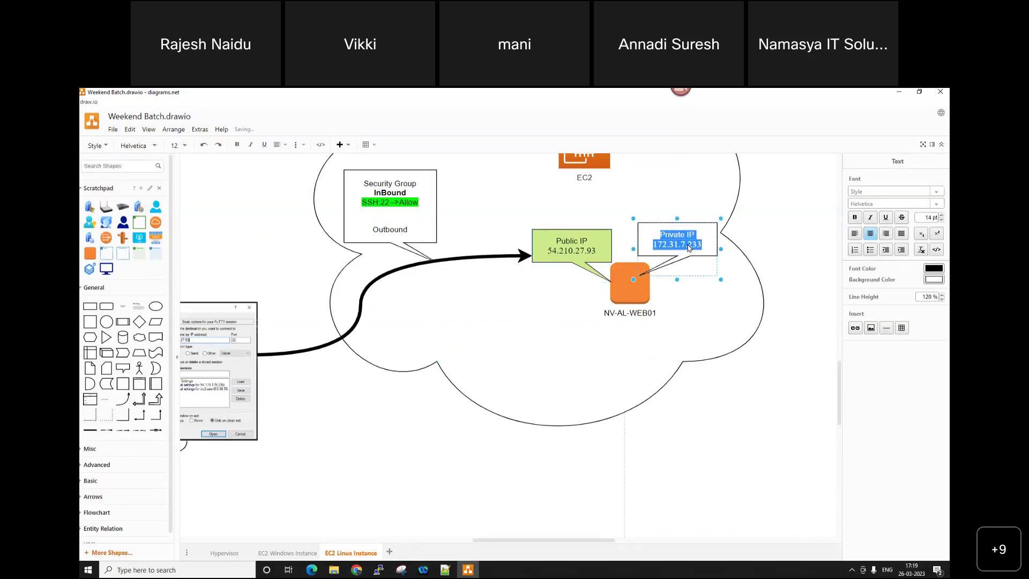
pyautogui.click(689, 248)
pyautogui.press('BackSpace')
pyautogui.press('BackSpace')
pyautogui.press('BackSpace')
pyautogui.press('BackSpace')
pyautogui.press('BackSpace')
pyautogui.press('BackSpace')
pyautogui.press('BackSpace')
pyautogui.write('1.90.52')
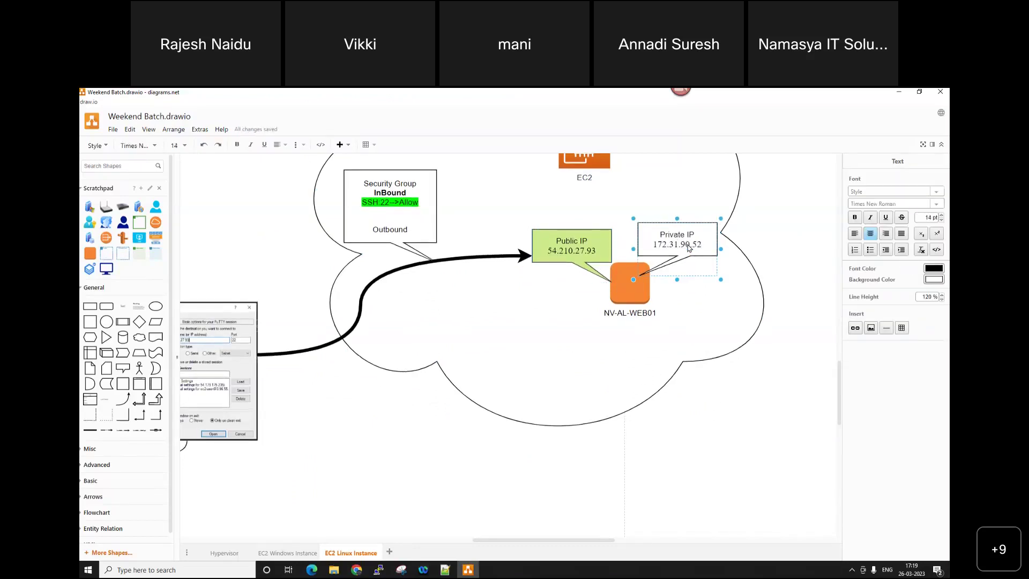
pyautogui.click(648, 446)
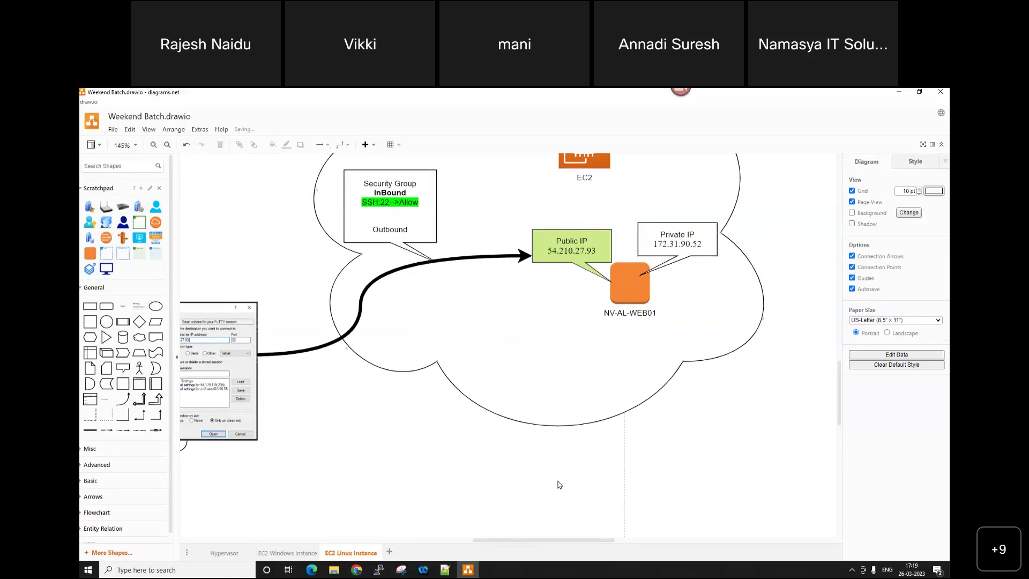
pyautogui.moveTo(508, 540); pyautogui.dragTo(478, 533)
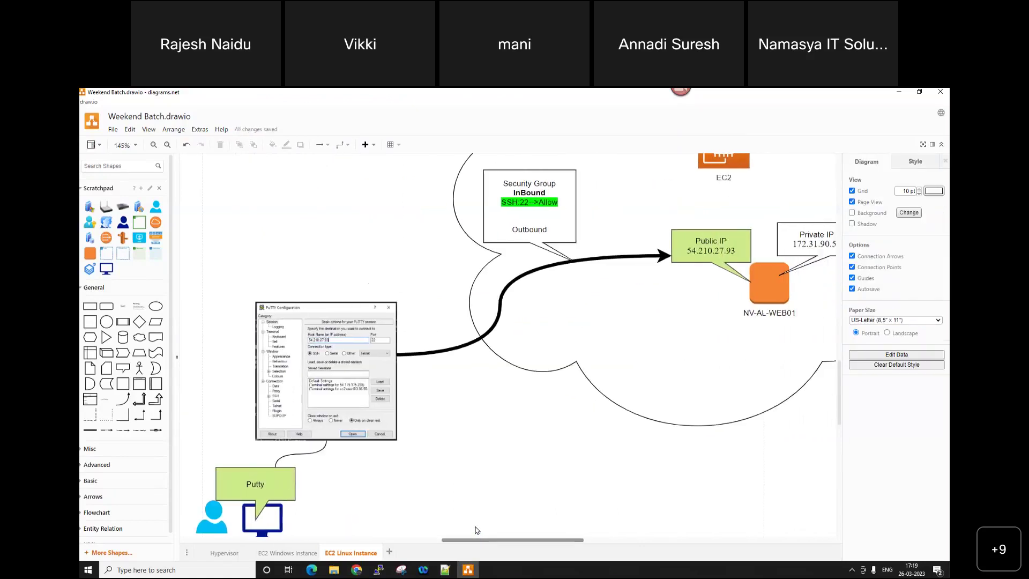
# Switch to the browser and close the PuTTY download and puttygen search pages, leaving only the EC2 console.
pyautogui.click(313, 570)
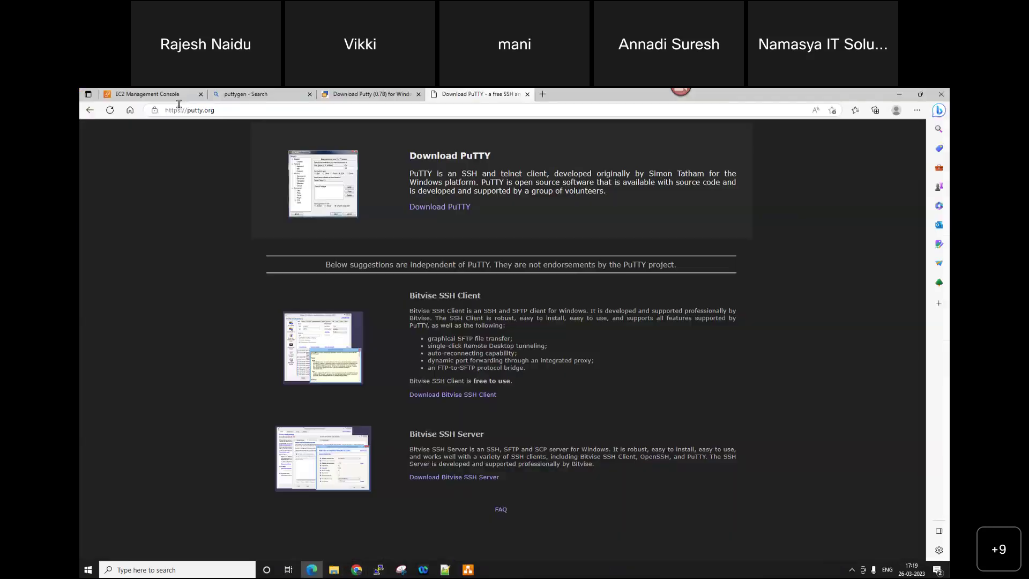
pyautogui.click(527, 94)
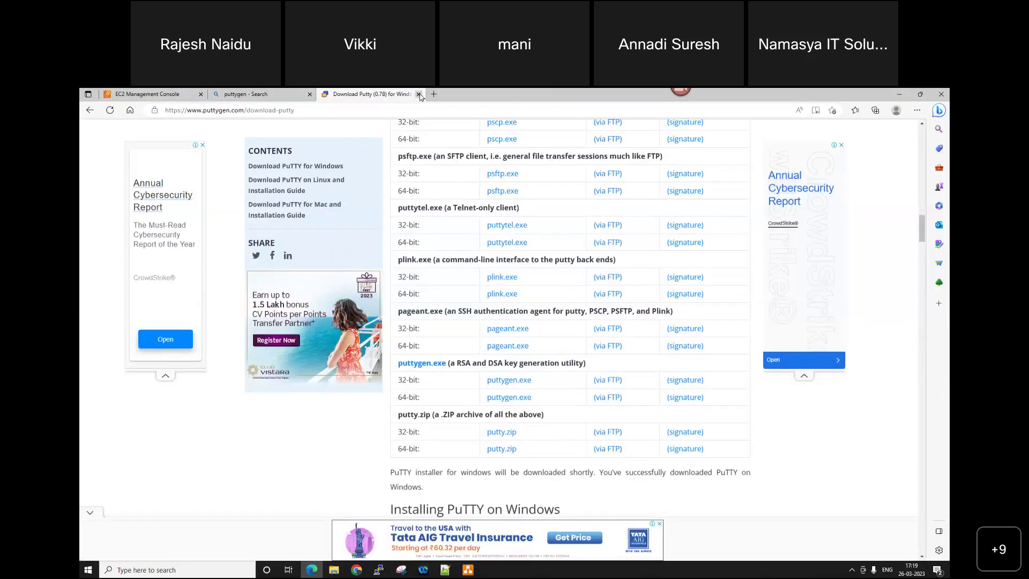
pyautogui.click(419, 94)
pyautogui.hotkey('ctrl', 'w')
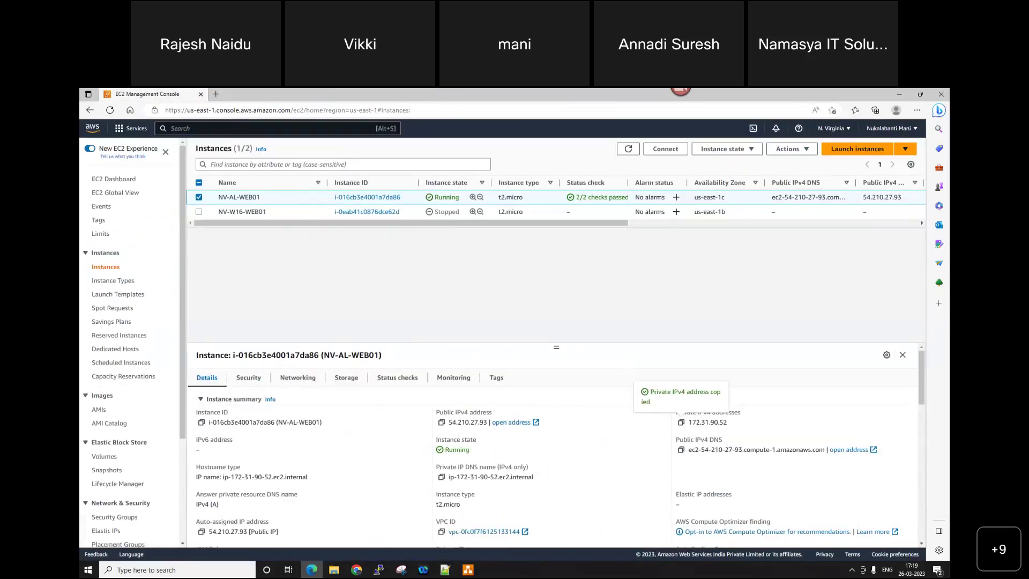
pyautogui.click(246, 378)
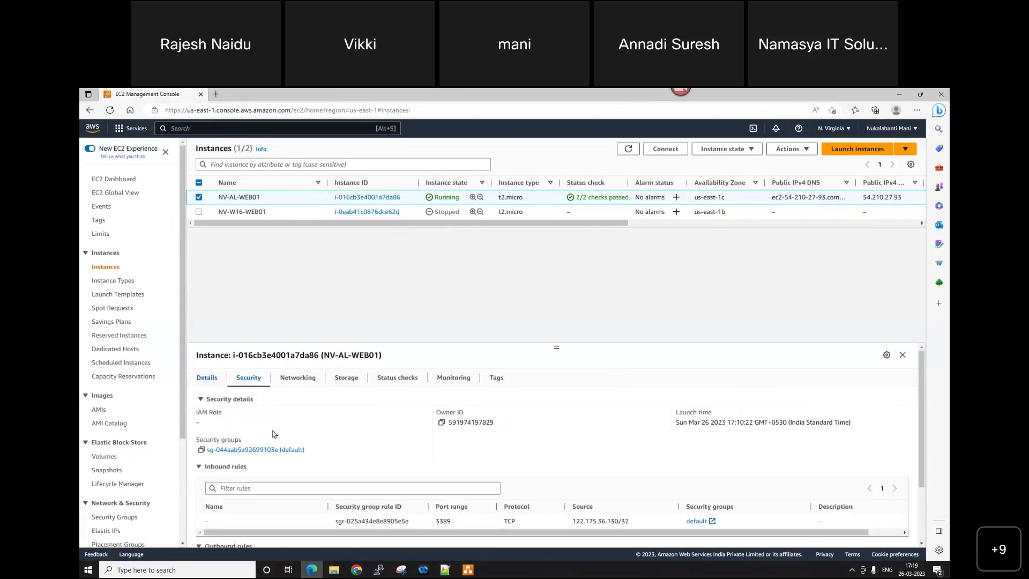
pyautogui.click(273, 449)
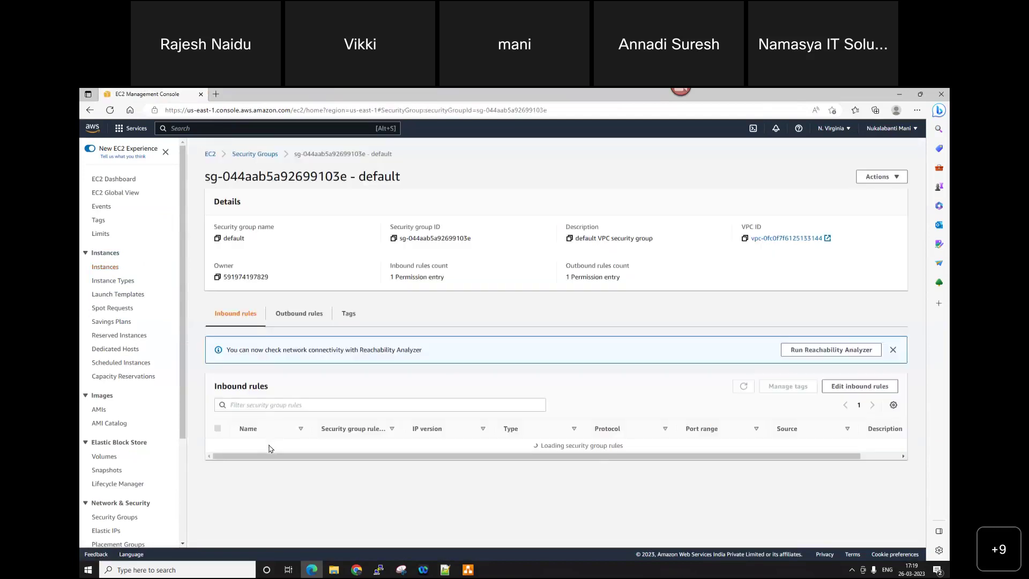
pyautogui.click(855, 386)
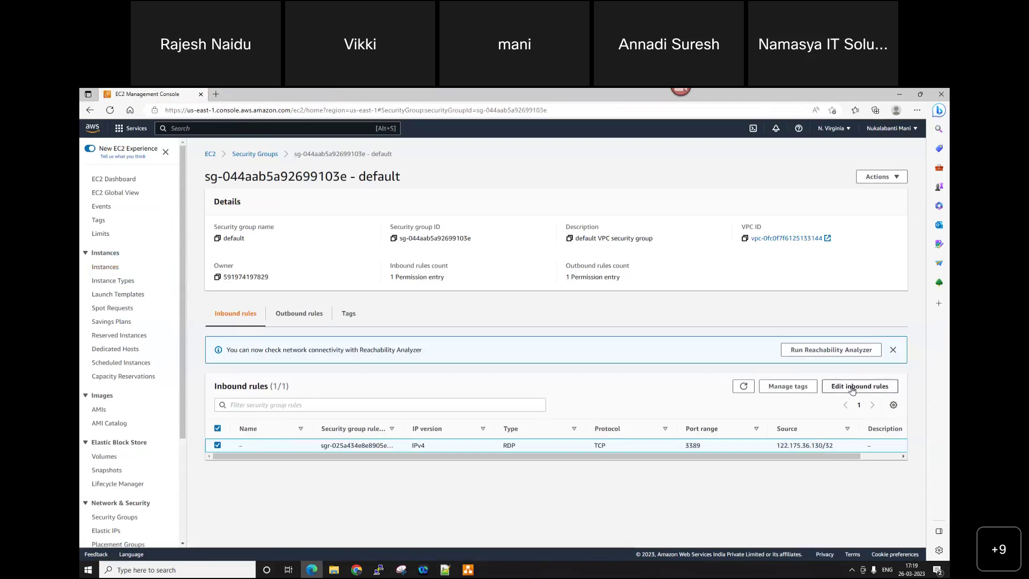
pyautogui.click(148, 313)
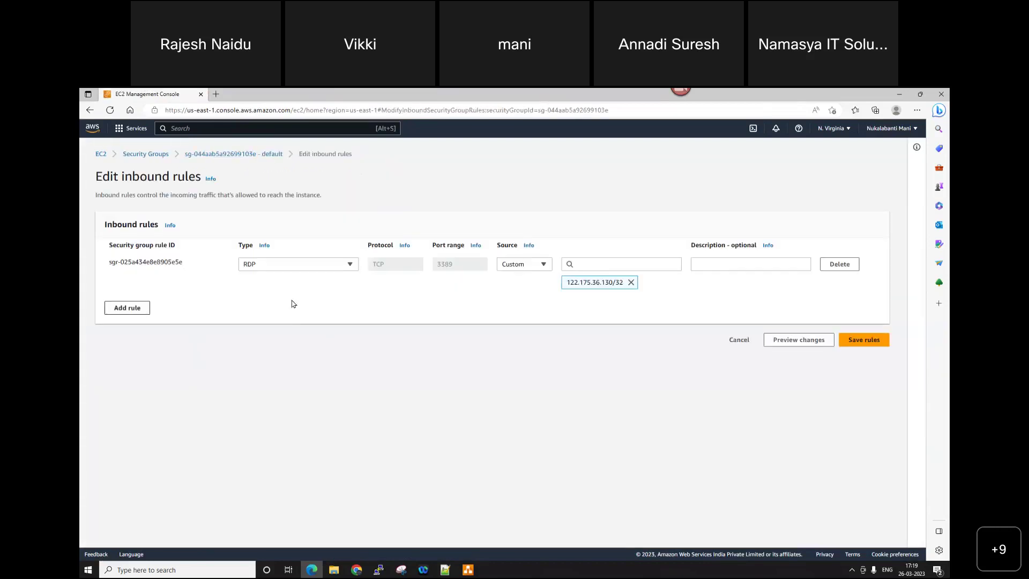
pyautogui.click(316, 303)
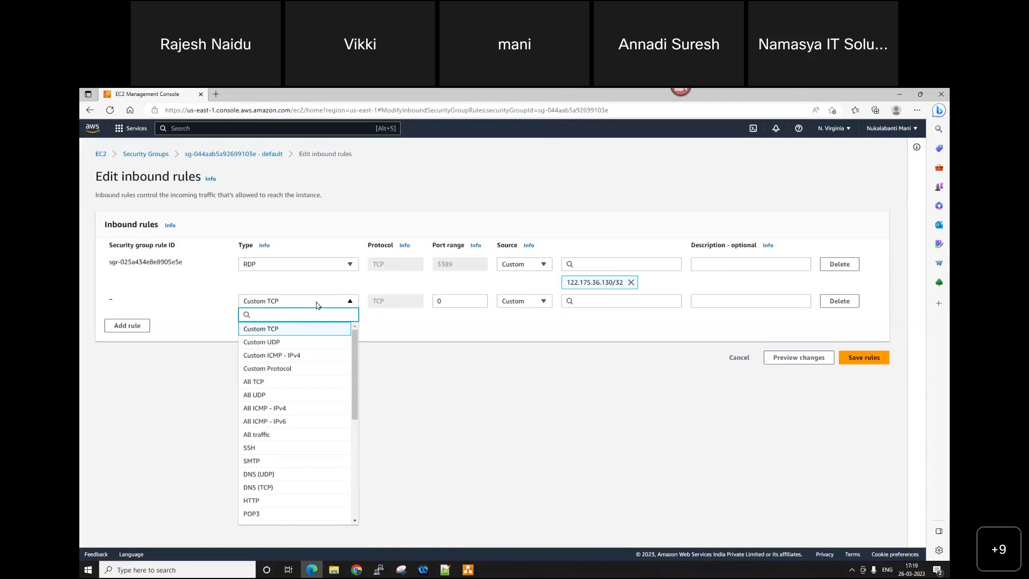
pyautogui.write('SSH')
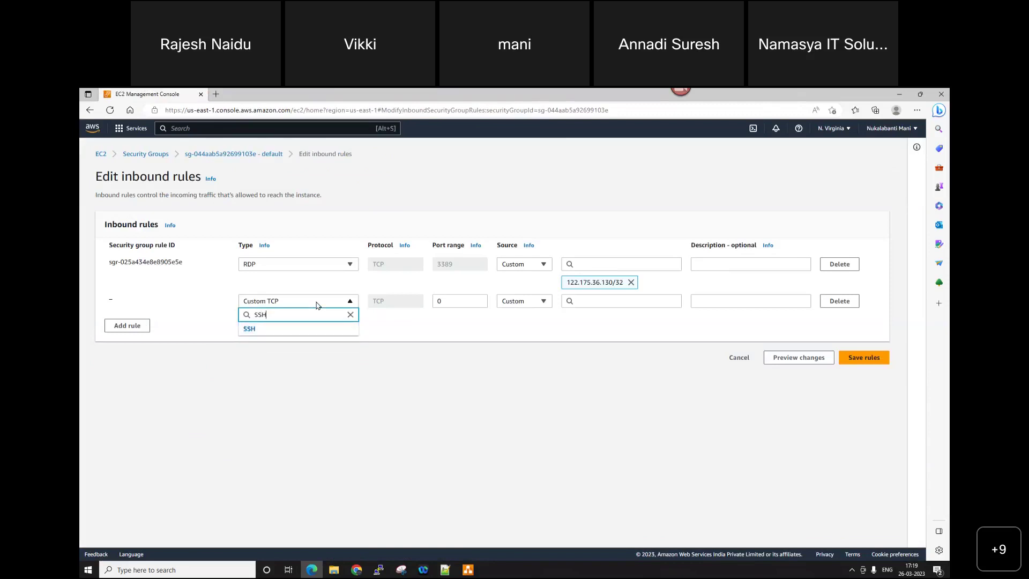
pyautogui.press('Return')
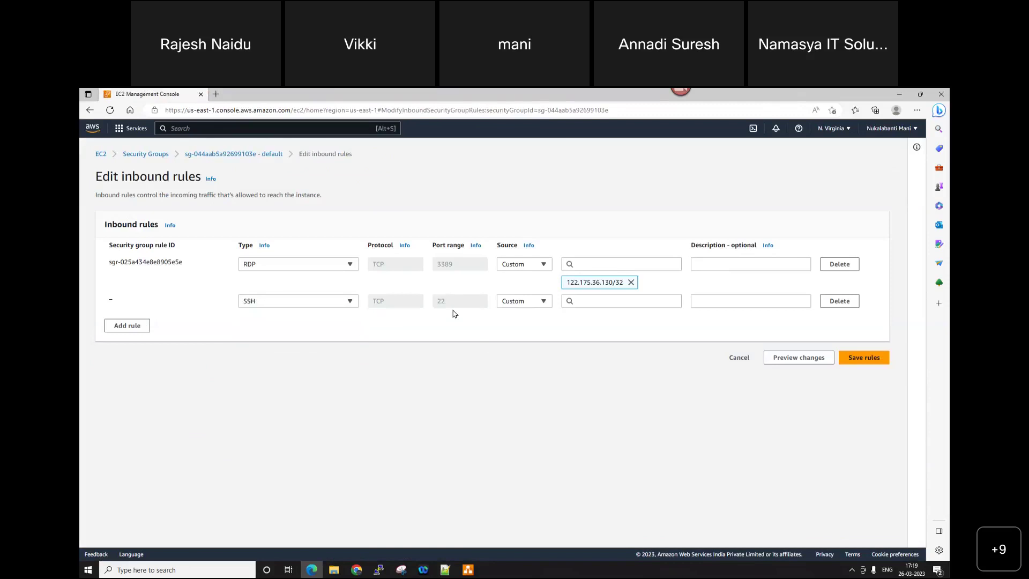
pyautogui.click(540, 300)
pyautogui.click(524, 353)
pyautogui.click(857, 379)
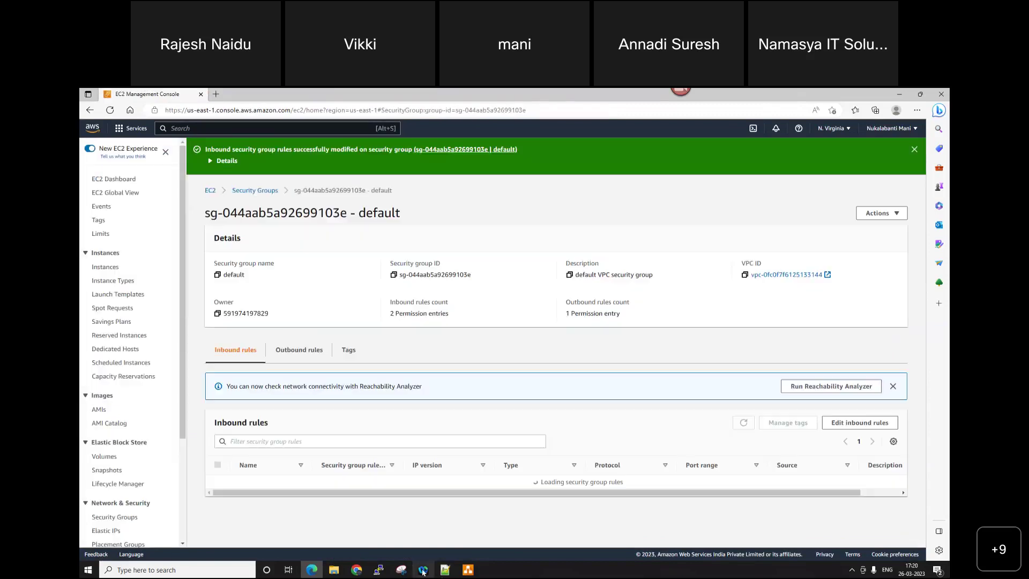
# In PuTTY, load NV_AL_Keypair.ppk as the SSH private key file and connect to 54.210.27.93, accepting the server's host key.
pyautogui.moveTo(378, 573)
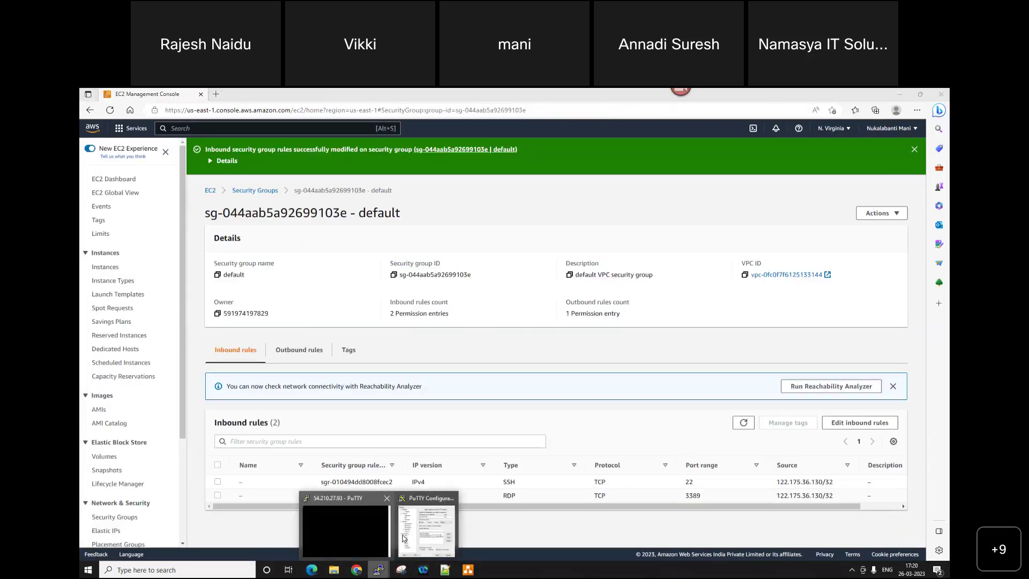
pyautogui.click(426, 530)
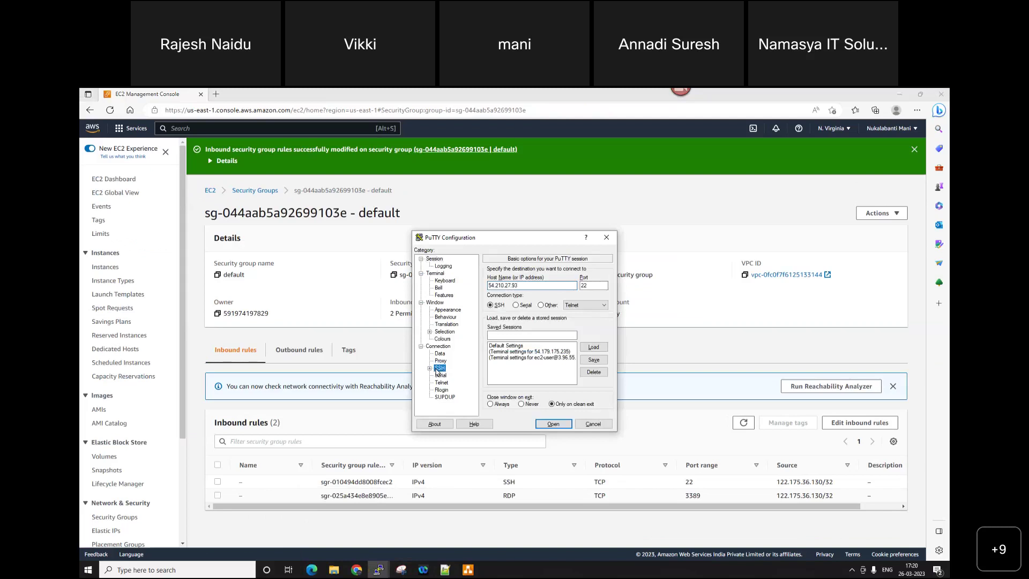
pyautogui.click(439, 369)
pyautogui.click(429, 369)
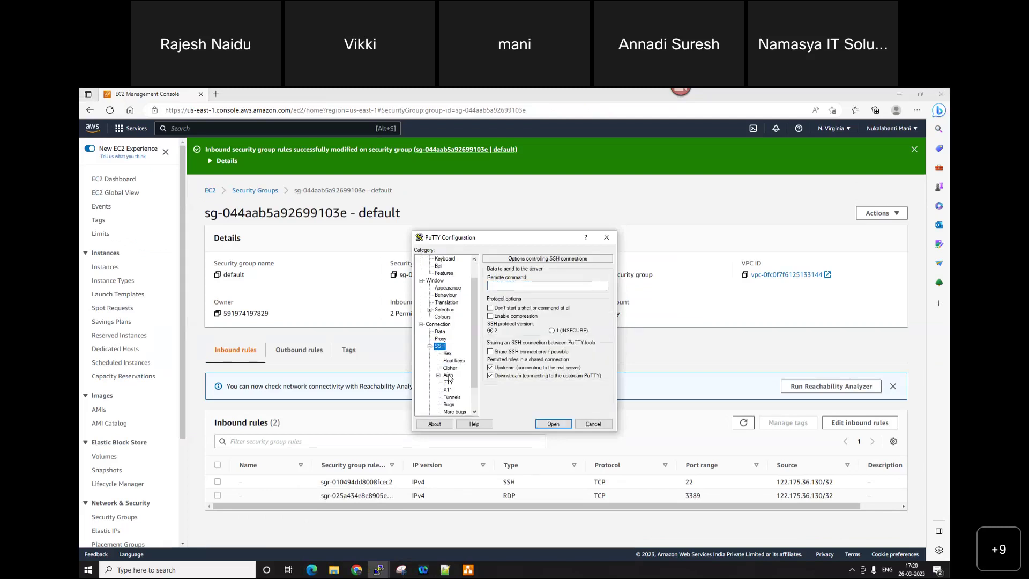
pyautogui.click(447, 375)
pyautogui.click(439, 375)
pyautogui.click(460, 382)
pyautogui.click(593, 286)
pyautogui.click(529, 321)
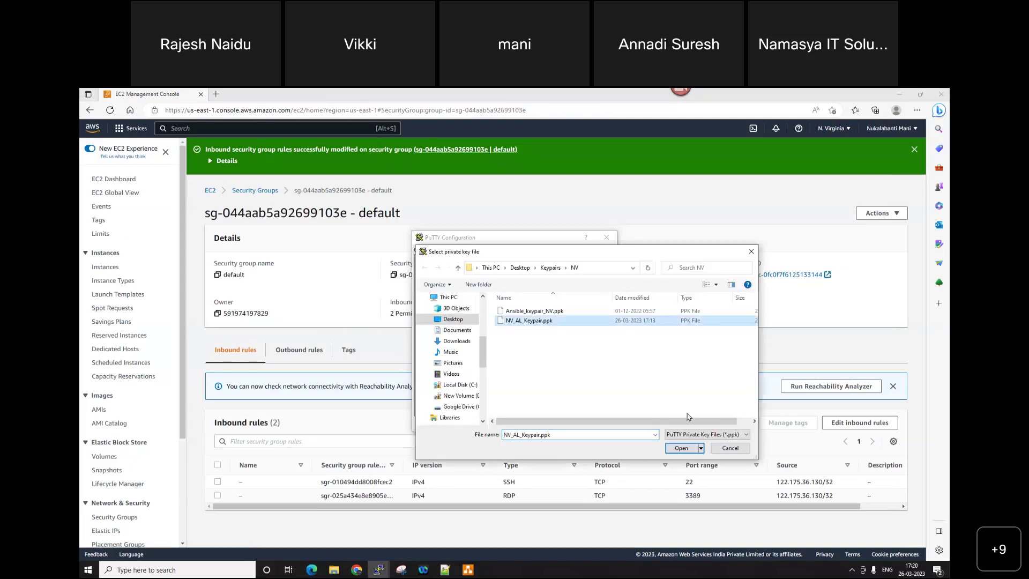
pyautogui.click(681, 449)
pyautogui.click(552, 422)
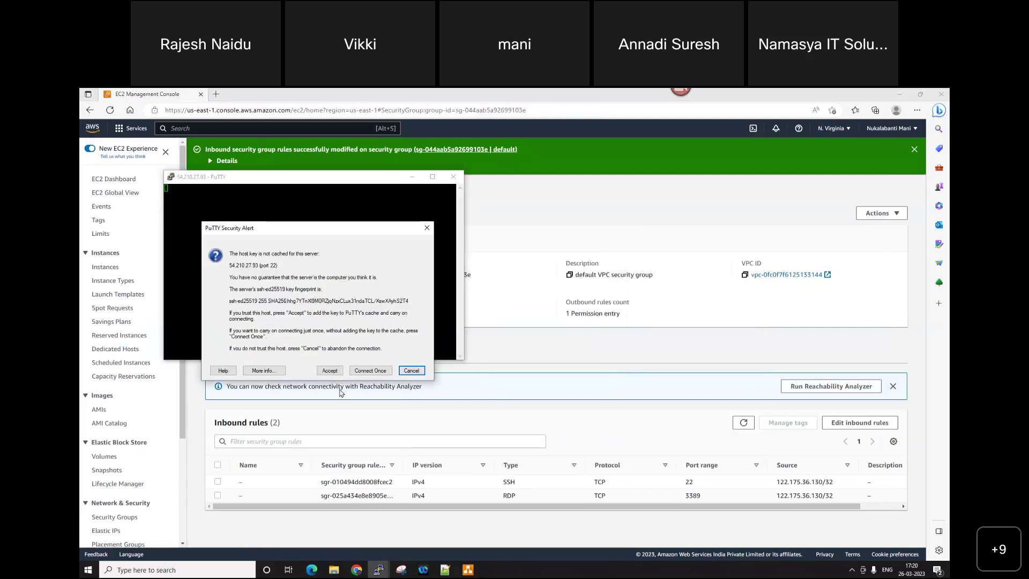
pyautogui.click(331, 371)
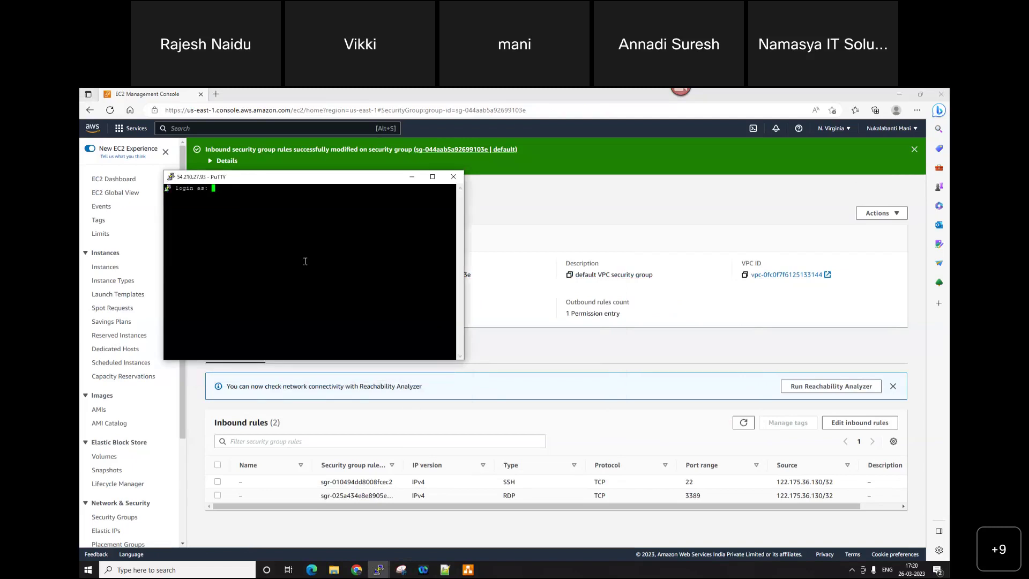
# Switch to the browser's EC2 console and look up the default login user name on NV-AL-WEB01's Connect to instance page.
pyautogui.click(708, 187)
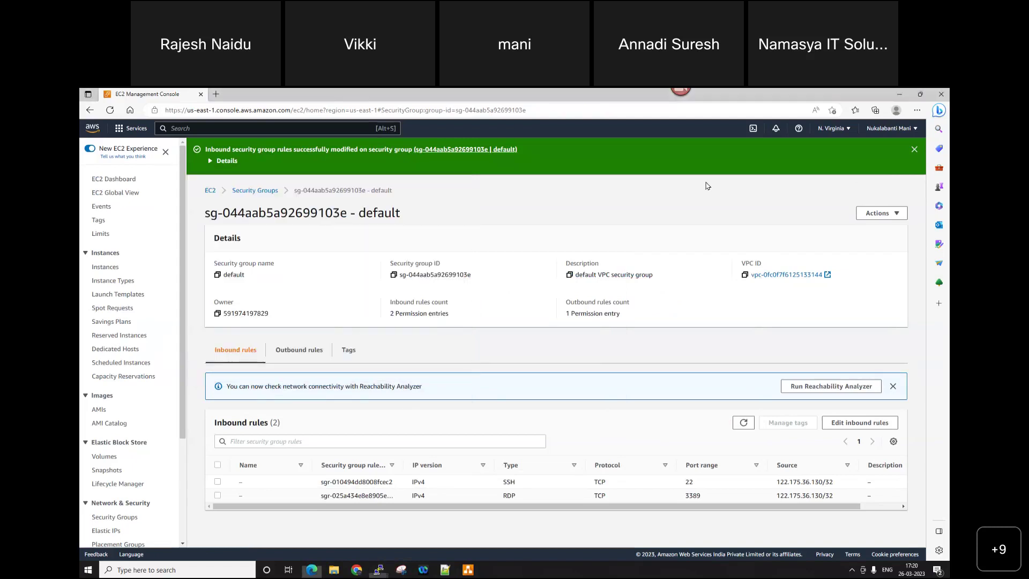
pyautogui.click(109, 266)
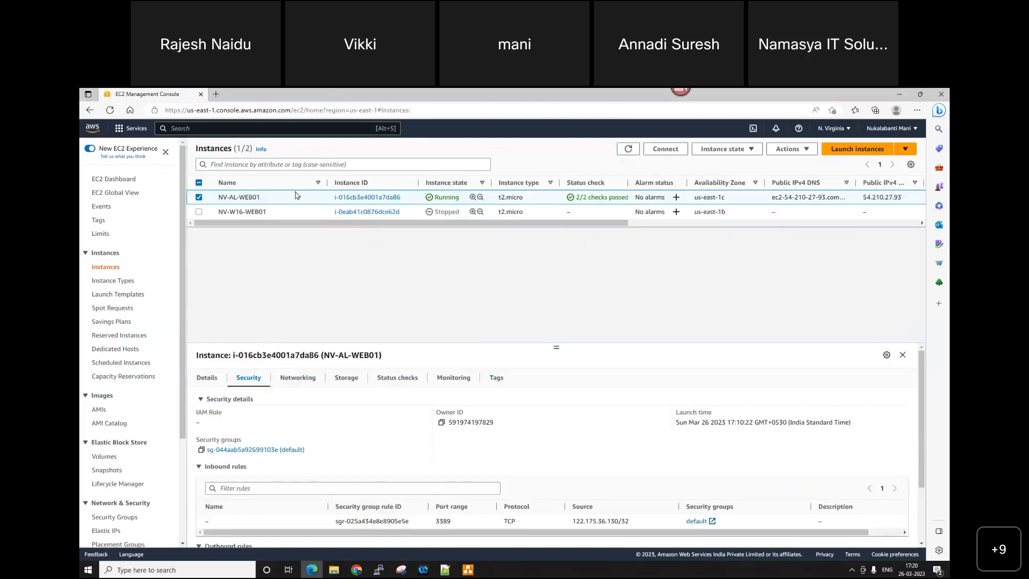
pyautogui.rightClick(294, 196)
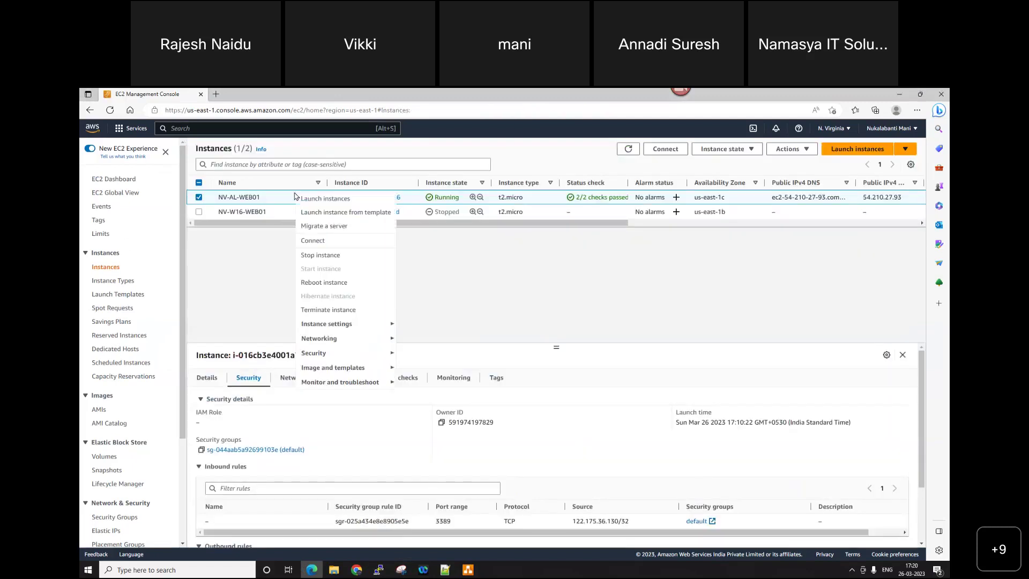
pyautogui.click(318, 239)
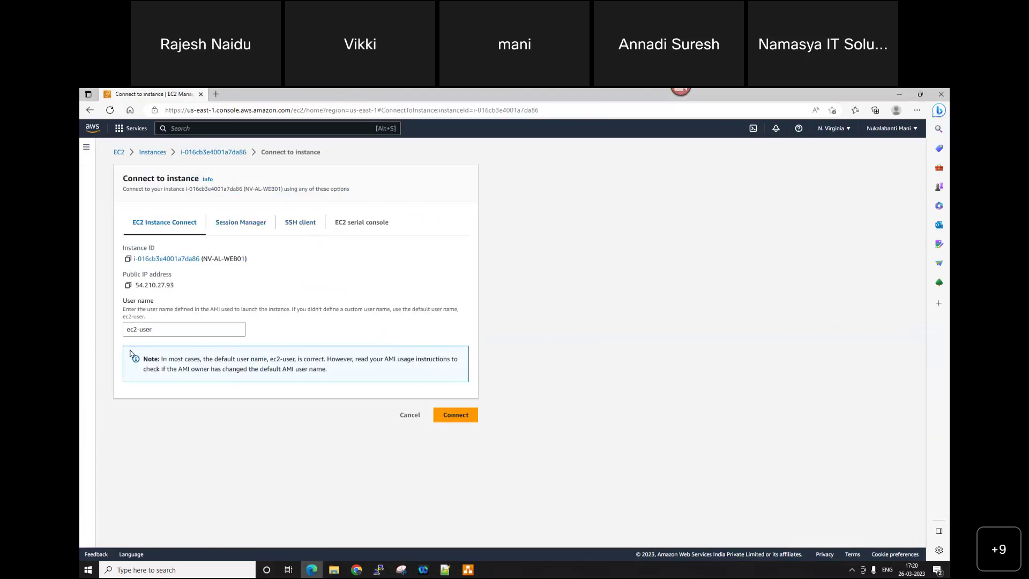
pyautogui.click(164, 331)
pyautogui.click(655, 362)
# Minimize the browser and log in to the open PuTTY session as ec2-user.
pyautogui.click(898, 95)
pyautogui.write('ec2-user')
pyautogui.press('Return')
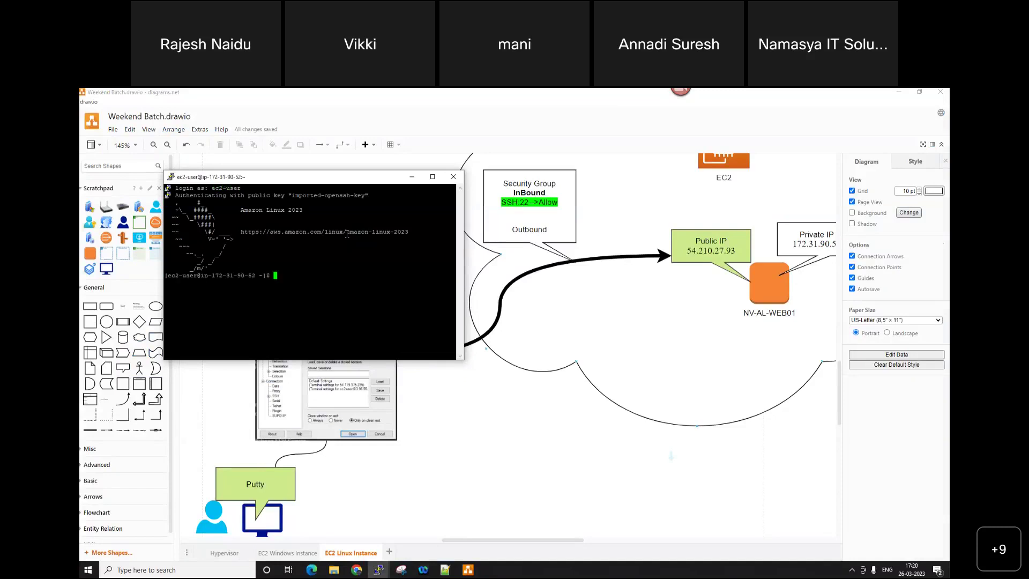
# Move the PuTTY terminal window toward the middle of the diagram and enlarge its height and width.
pyautogui.moveTo(369, 177); pyautogui.dragTo(551, 180)
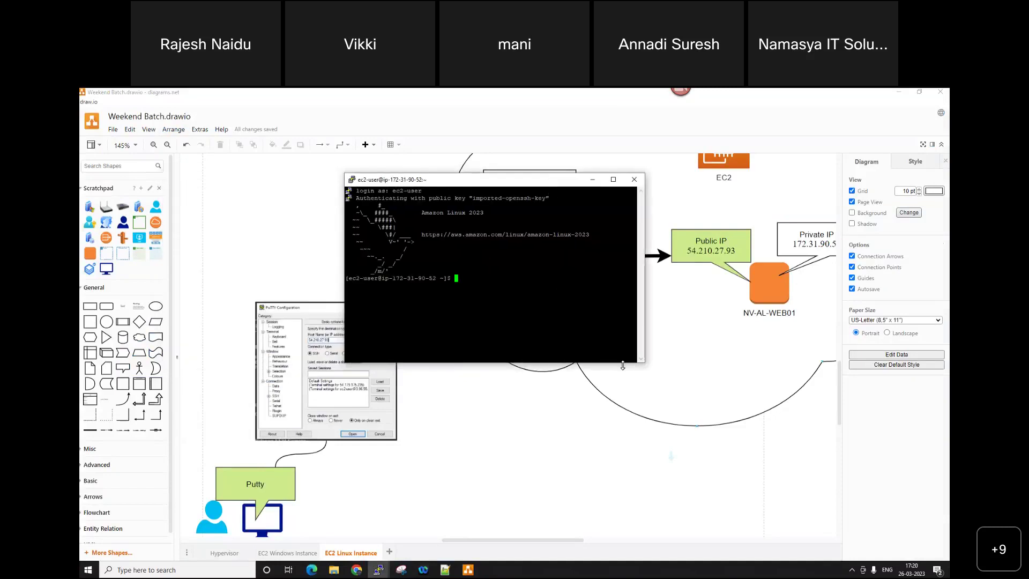
pyautogui.moveTo(631, 361); pyautogui.dragTo(632, 457)
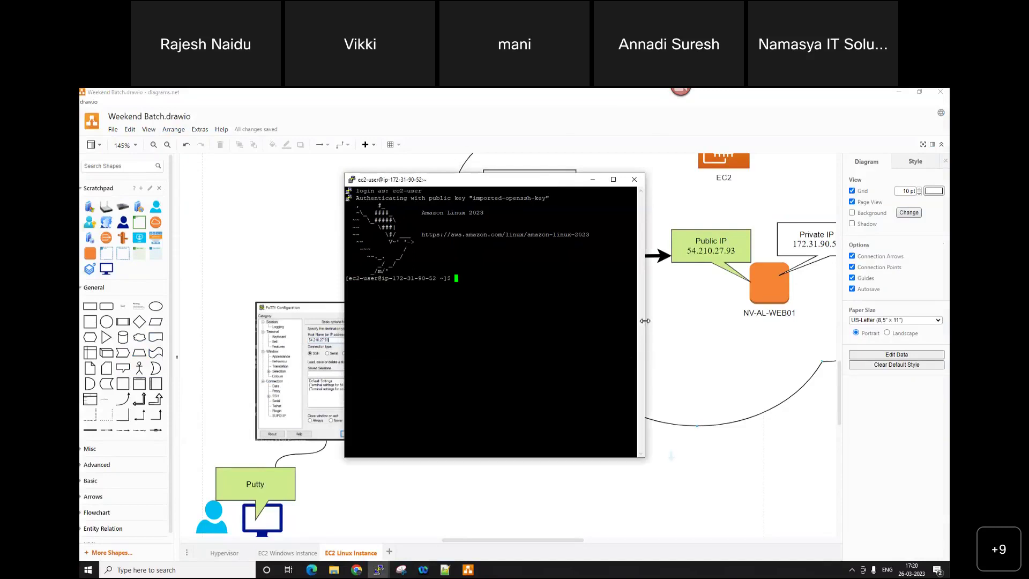
pyautogui.moveTo(645, 321); pyautogui.dragTo(740, 316)
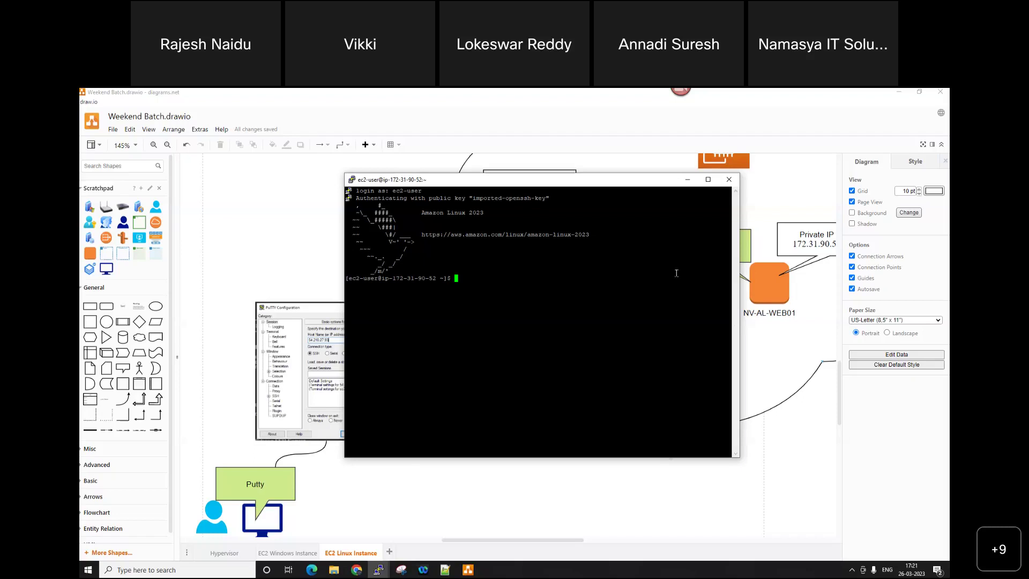
# Select the Public IP callout in draw.io, switch to the browser's EC2 console and display NV-AL-WEB01's instance details.
pyautogui.click(251, 209)
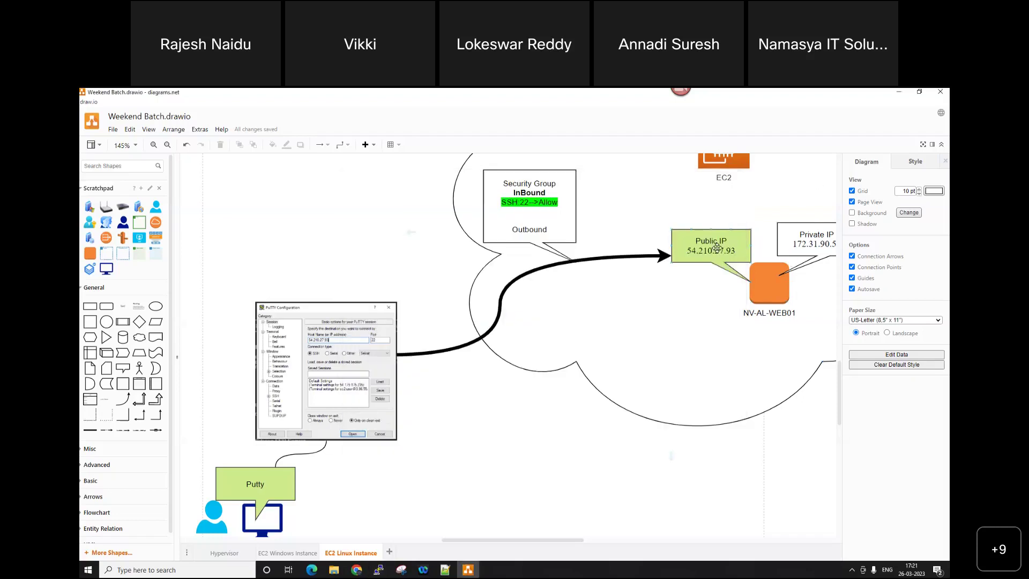
pyautogui.click(717, 247)
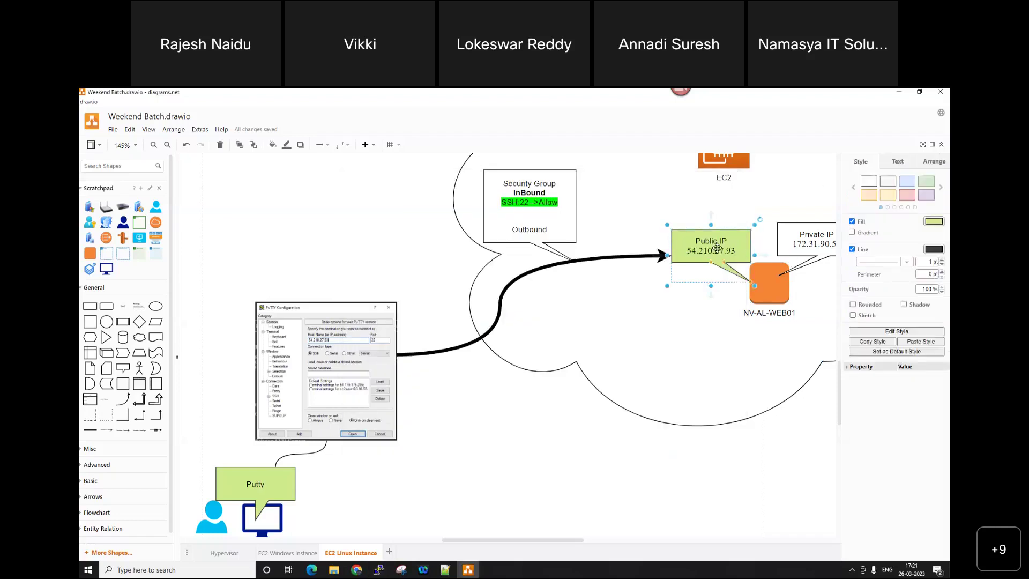
pyautogui.click(310, 570)
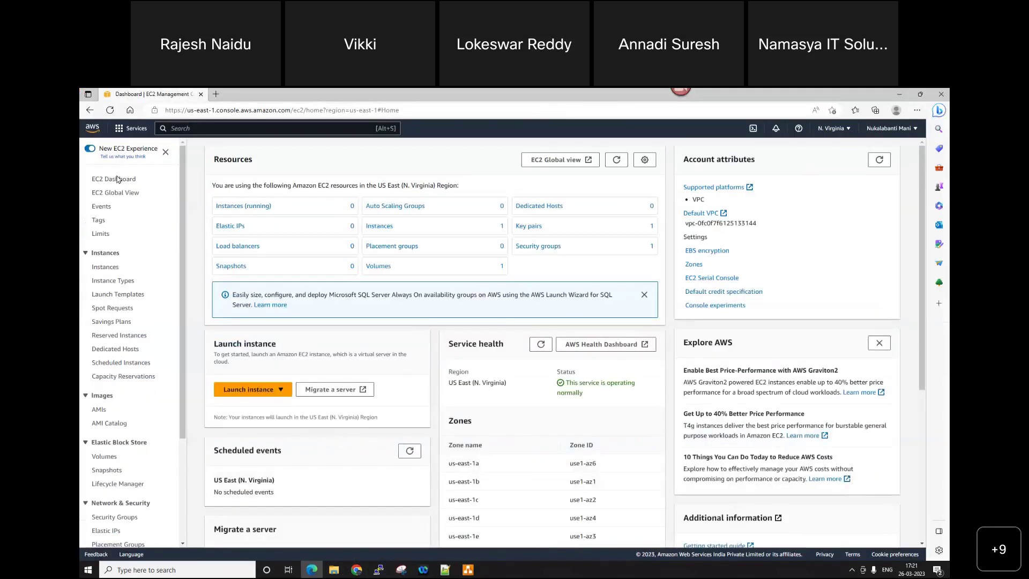
pyautogui.click(112, 268)
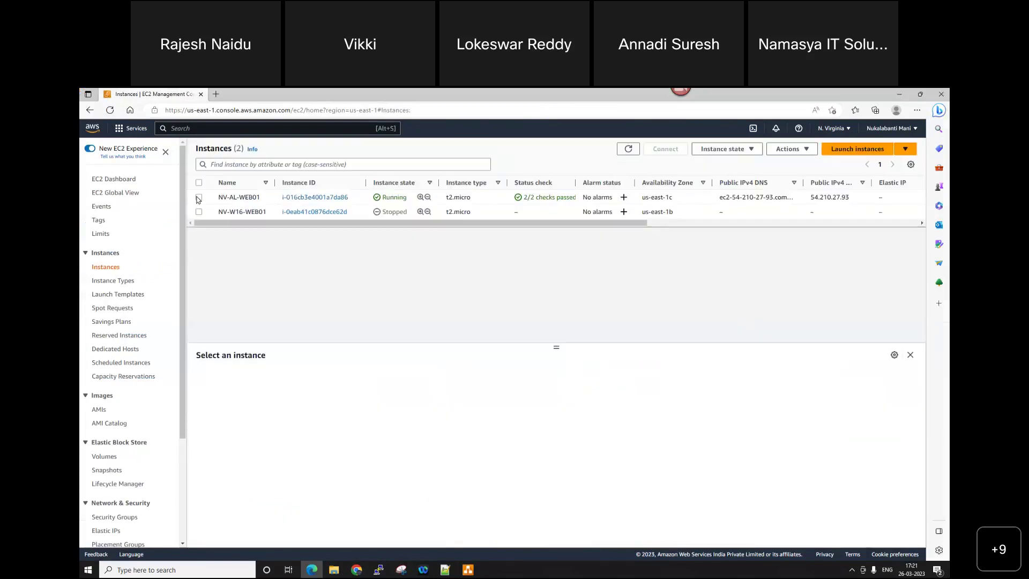
pyautogui.click(198, 198)
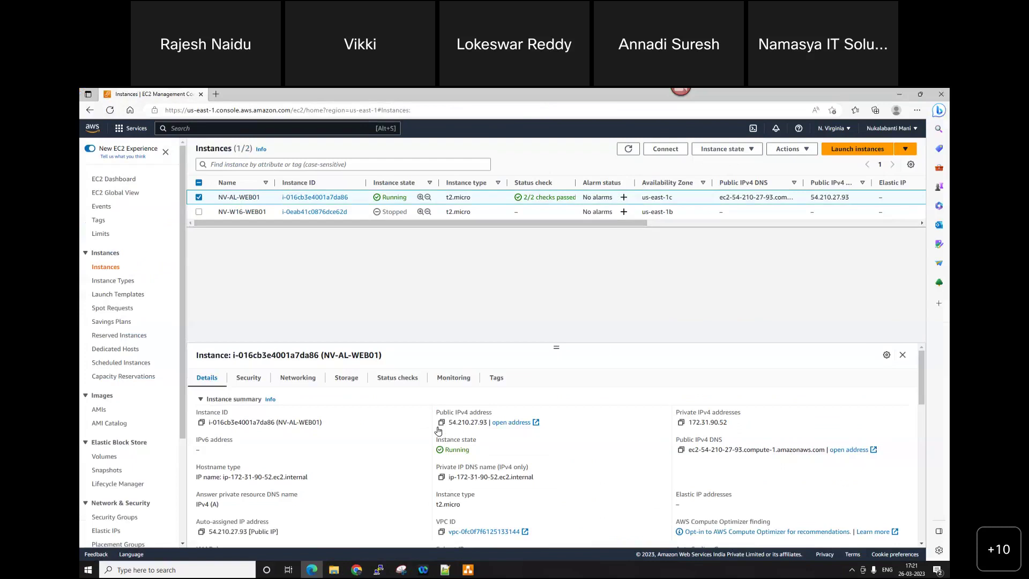